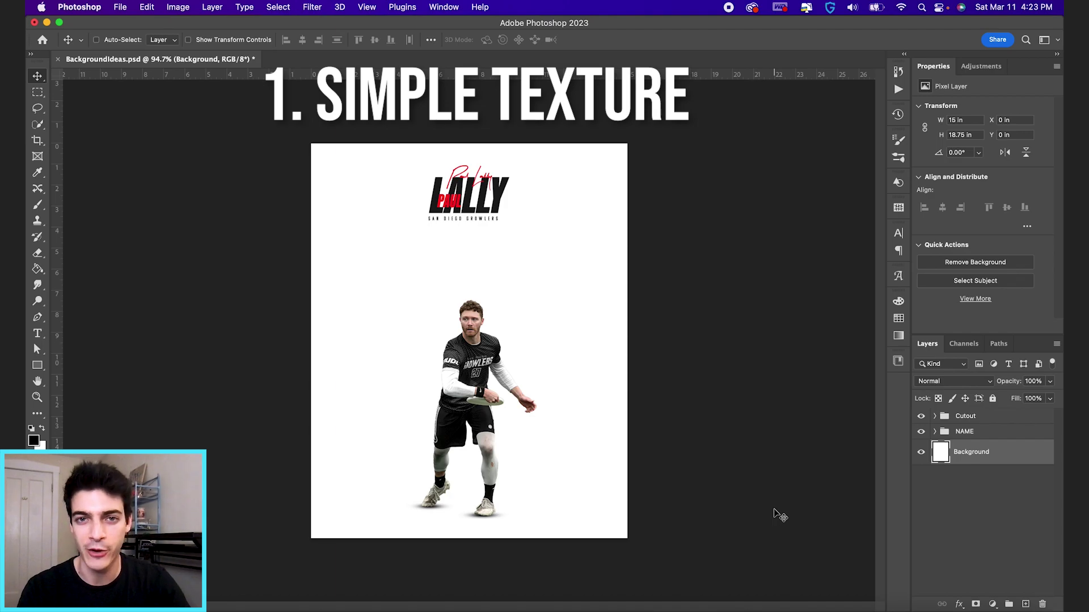
# Create a layer group named Texture above Background, then open the 5 Background Ideas folder.
pyautogui.click(1009, 604)
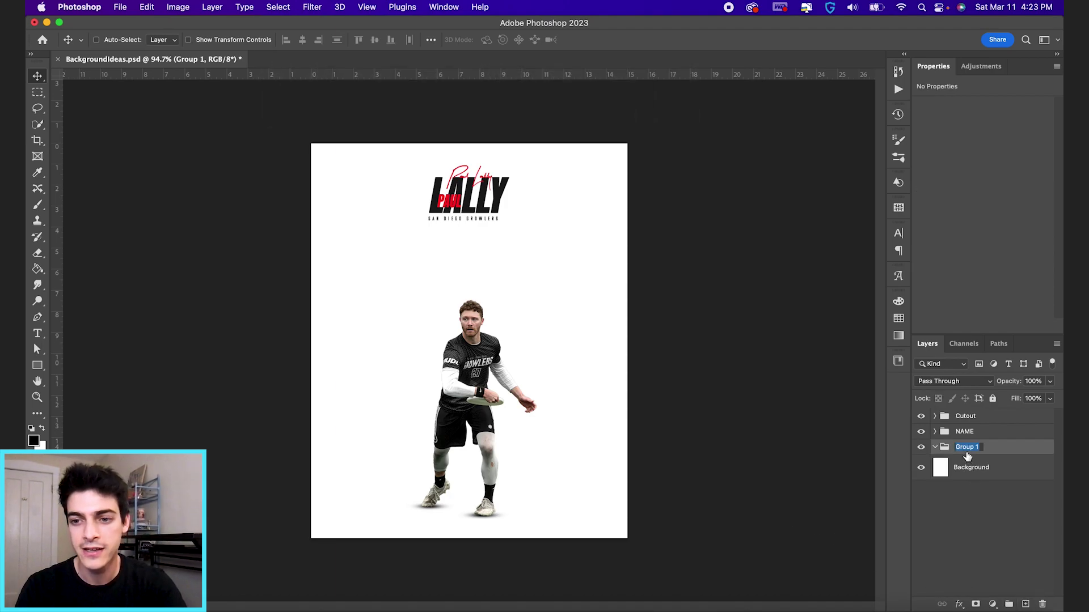
pyautogui.write('Texture')
pyautogui.press('Return')
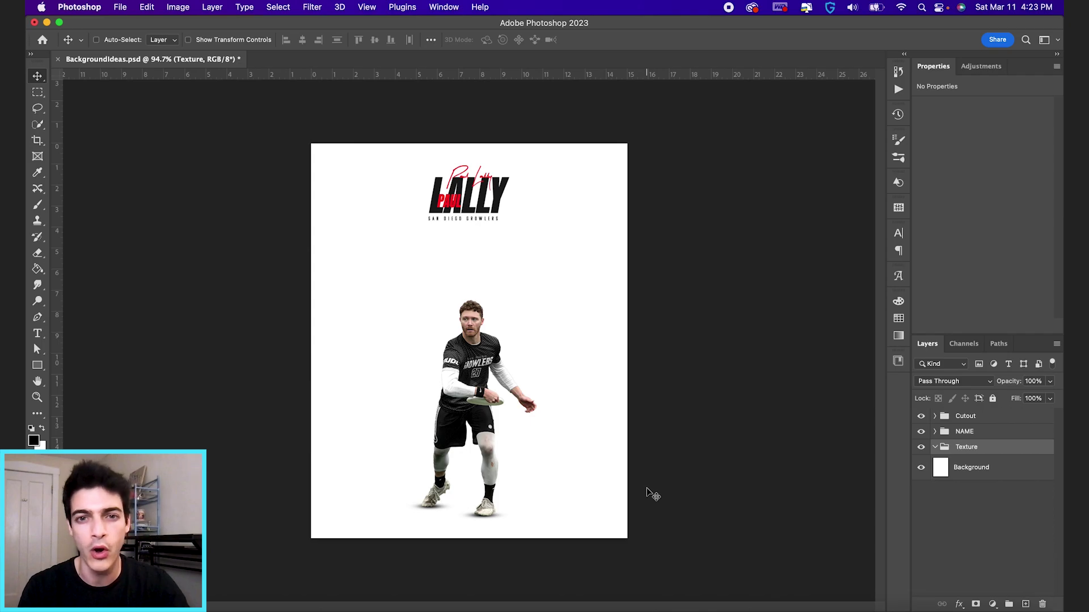
pyautogui.click(184, 595)
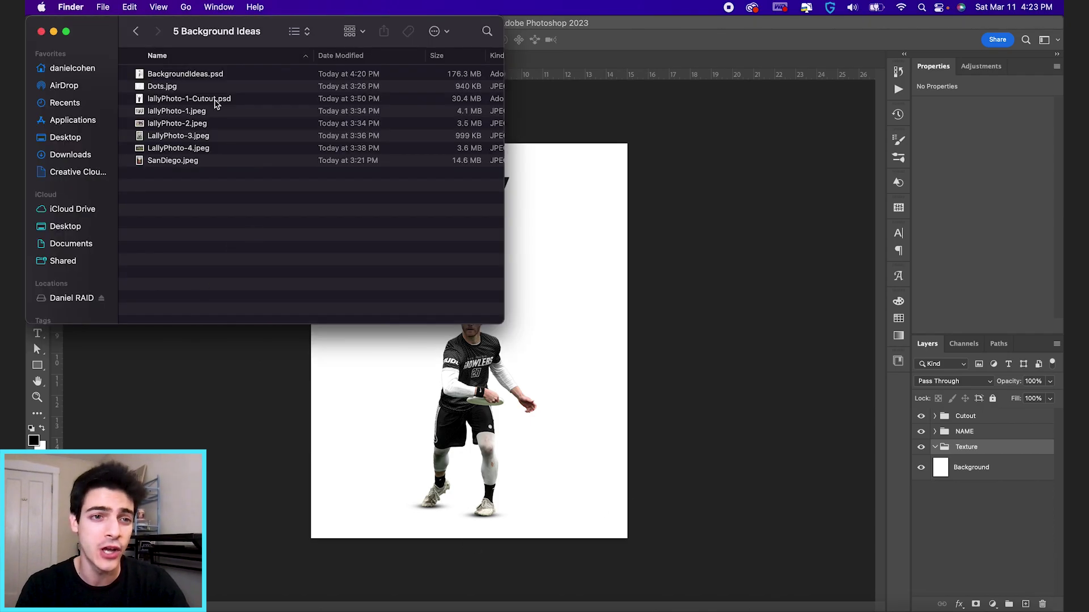
# Place Dots.jpg on the poster and scale it up to cover the whole canvas.
pyautogui.moveTo(163, 91); pyautogui.dragTo(465, 374)
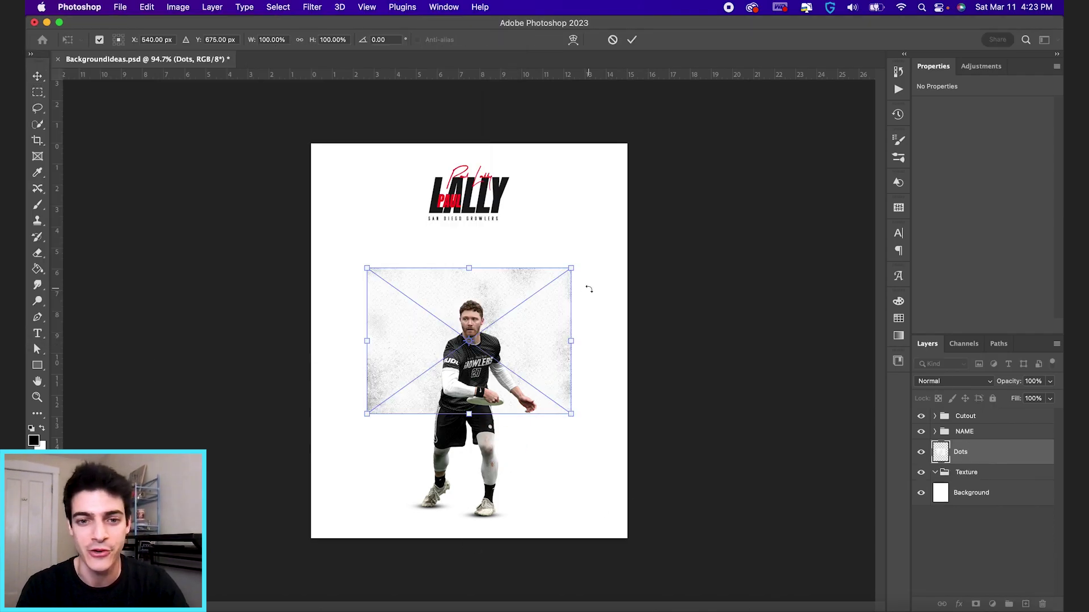
pyautogui.moveTo(572, 268); pyautogui.dragTo(786, 181)
pyautogui.press('Return')
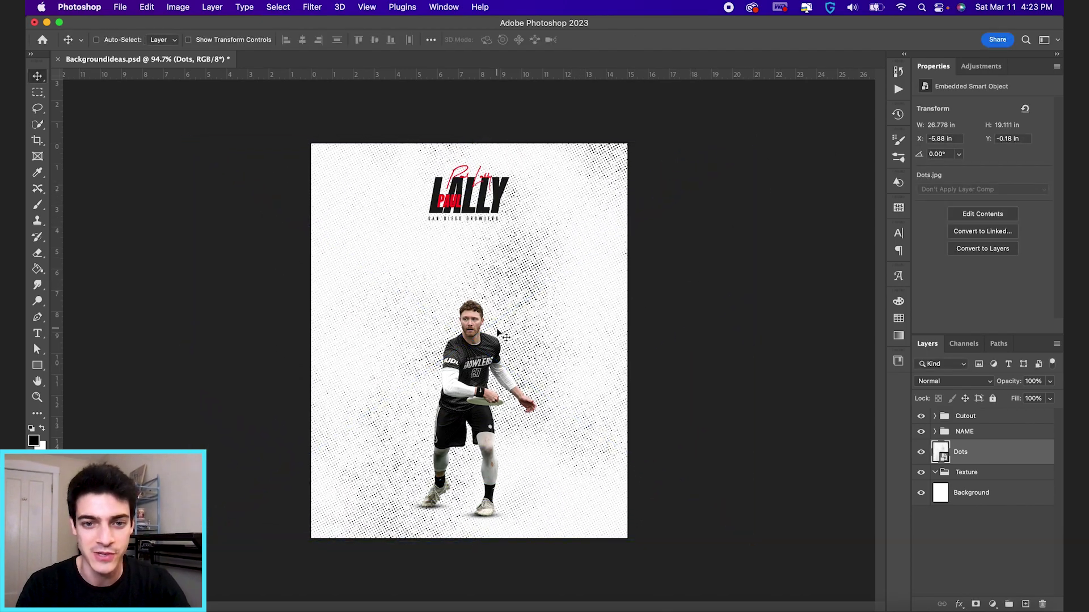
pyautogui.press('super+0')
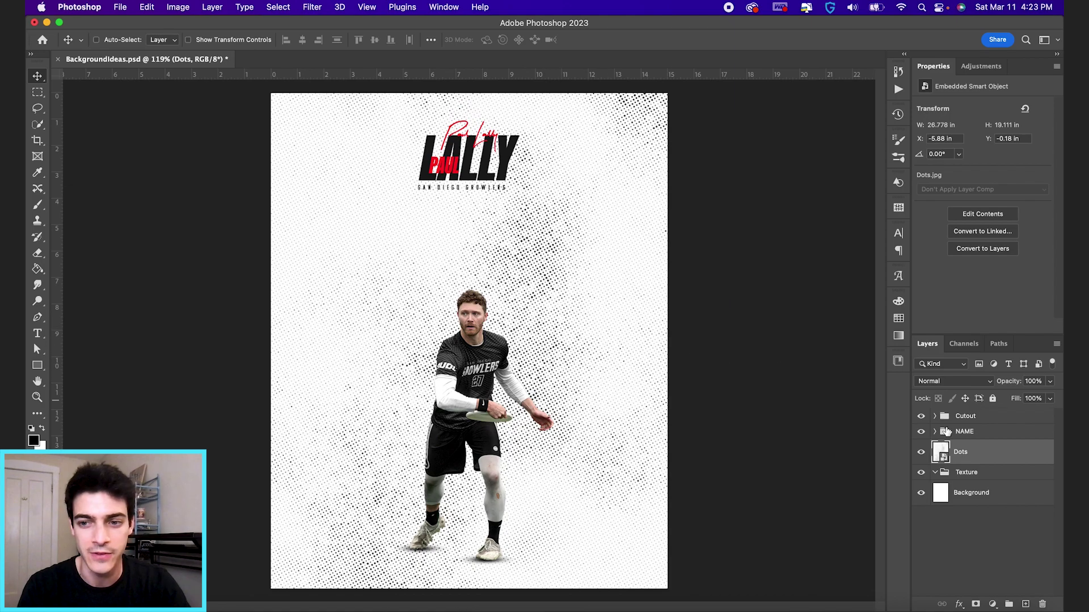
# Move the Dots layer into the Texture group and set its opacity to 28%.
pyautogui.moveTo(956, 452); pyautogui.dragTo(952, 472)
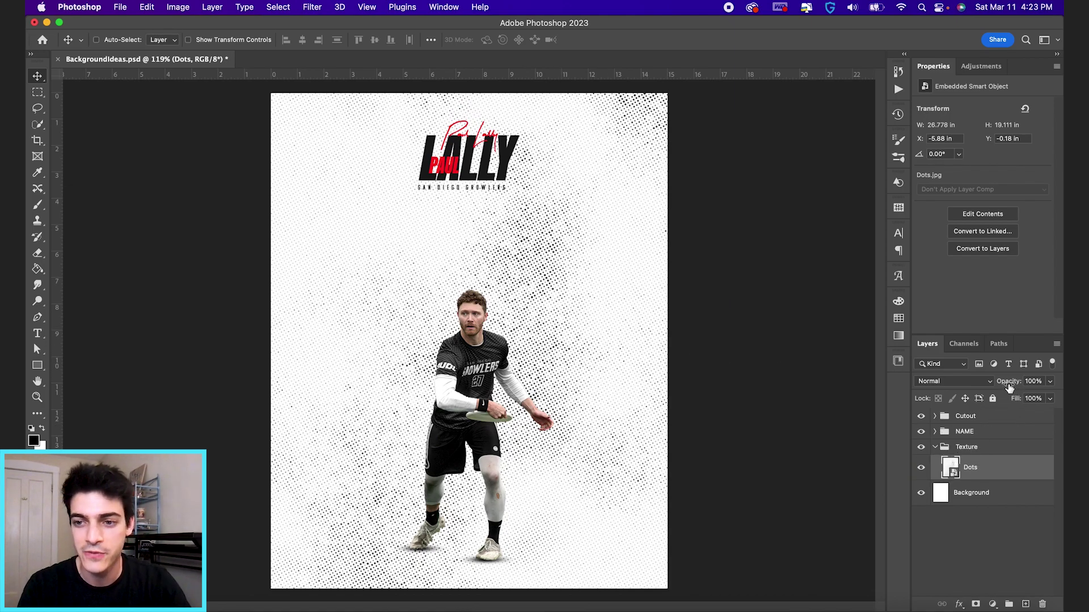
pyautogui.moveTo(1012, 384)
pyautogui.mouseDown()
pyautogui.moveTo(959, 386)
pyautogui.moveTo(1011, 386)
pyautogui.mouseUp()
pyautogui.press('Return')
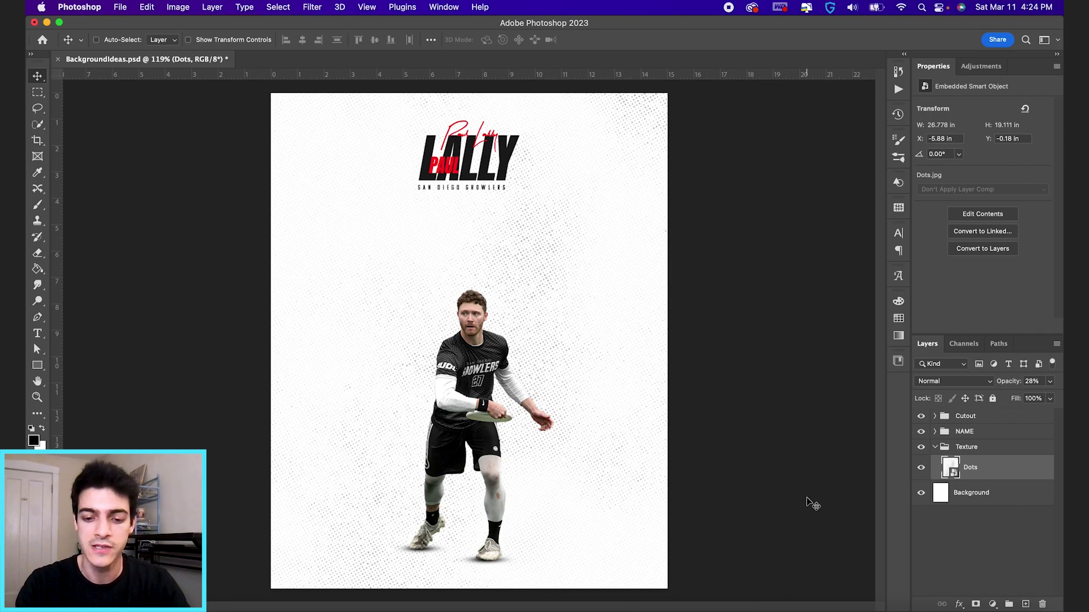
# Add a new layer above Dots and fill the entire canvas with 50% Gray.
pyautogui.press('super+shift+alt+n')
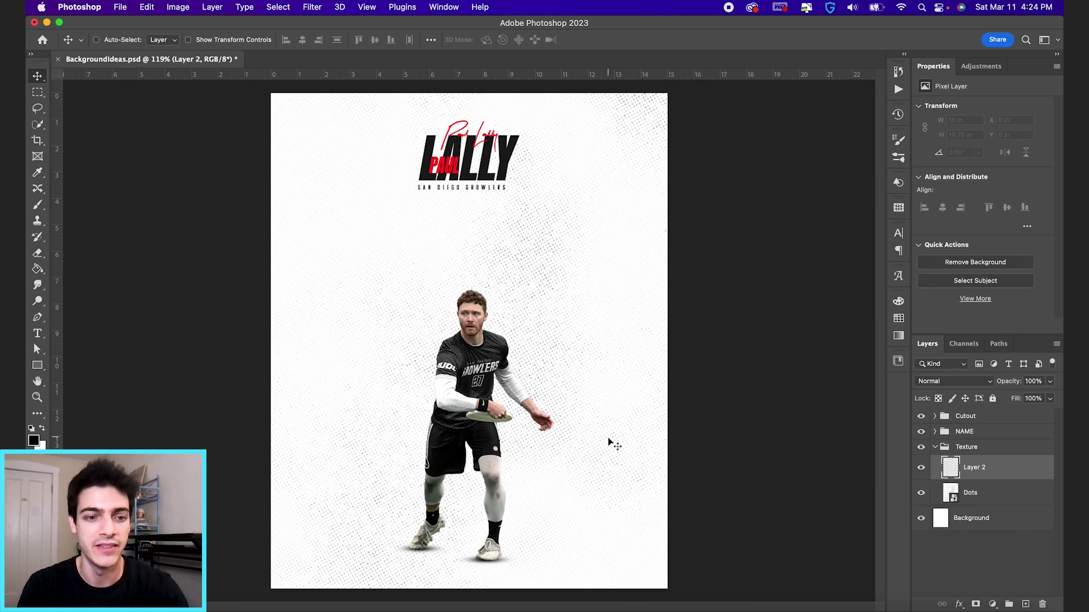
pyautogui.click(39, 127)
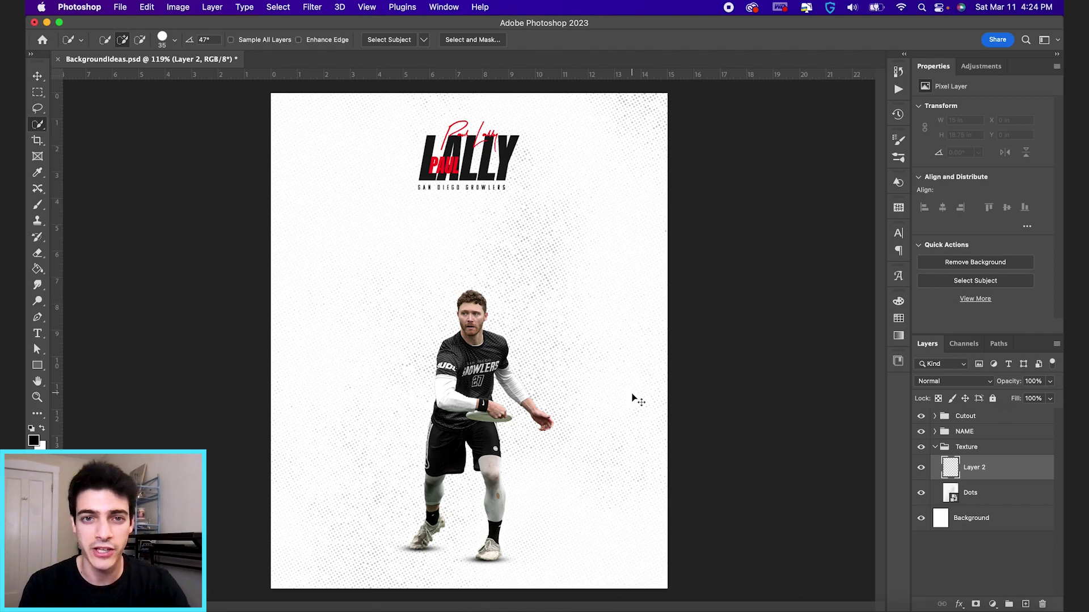
pyautogui.press('super+a')
pyautogui.click(277, 6)
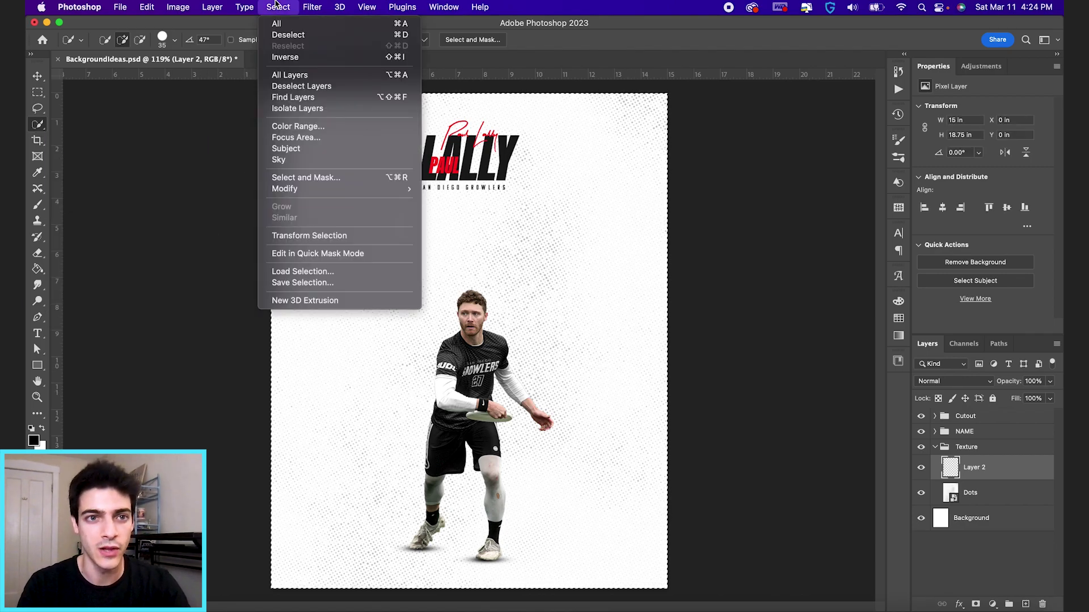
pyautogui.click(289, 34)
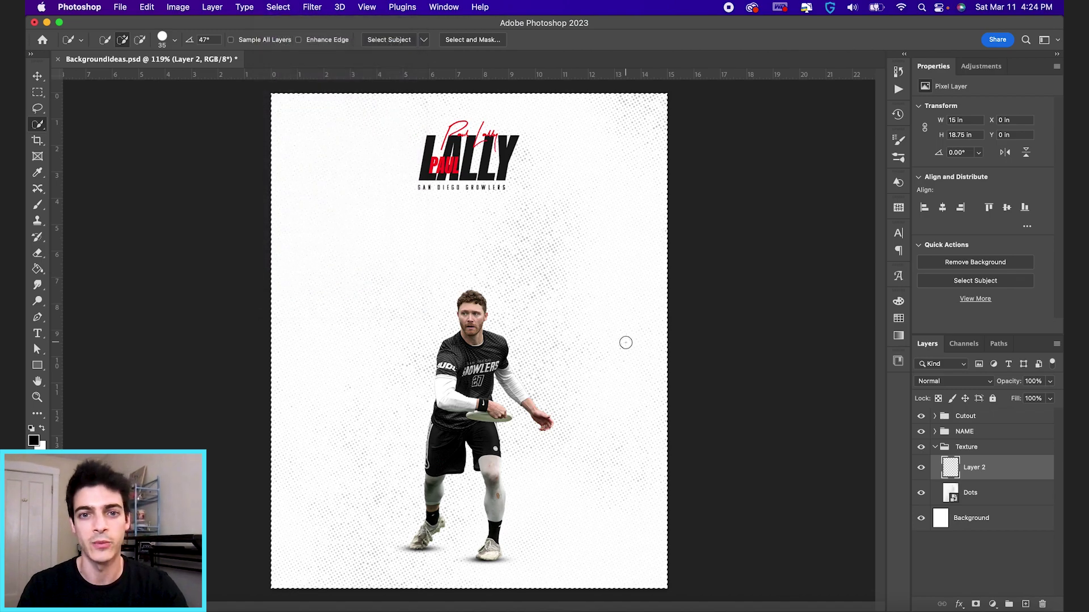
pyautogui.rightClick(567, 362)
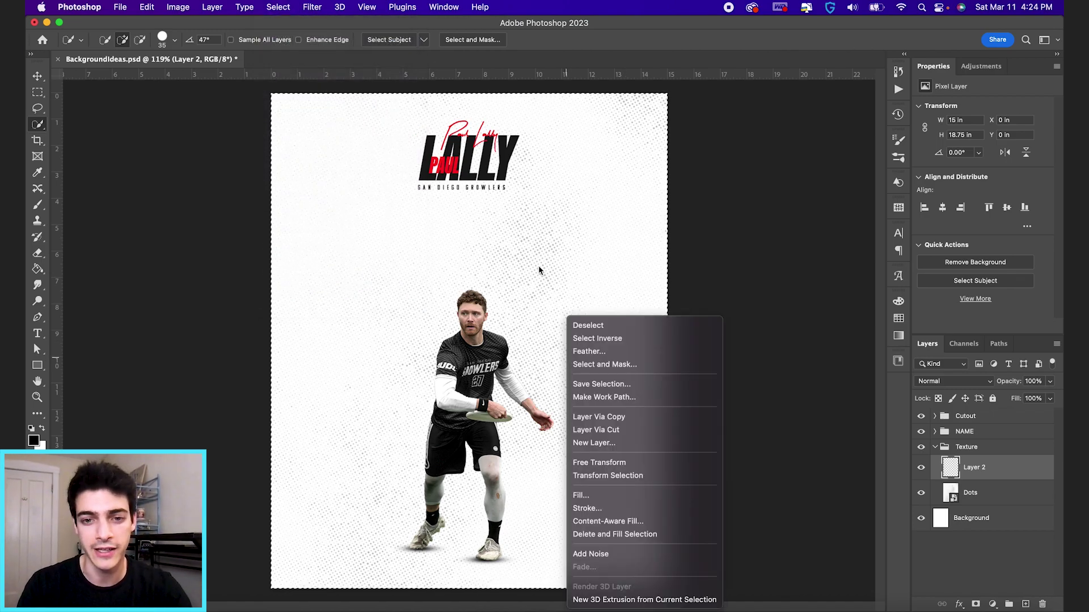
pyautogui.click(602, 497)
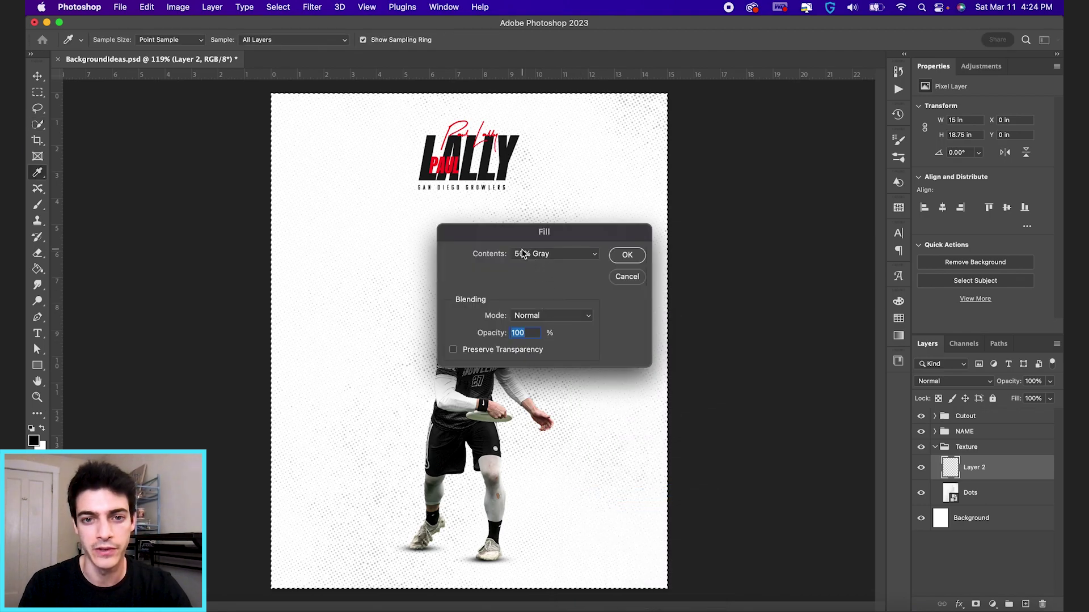
pyautogui.click(625, 256)
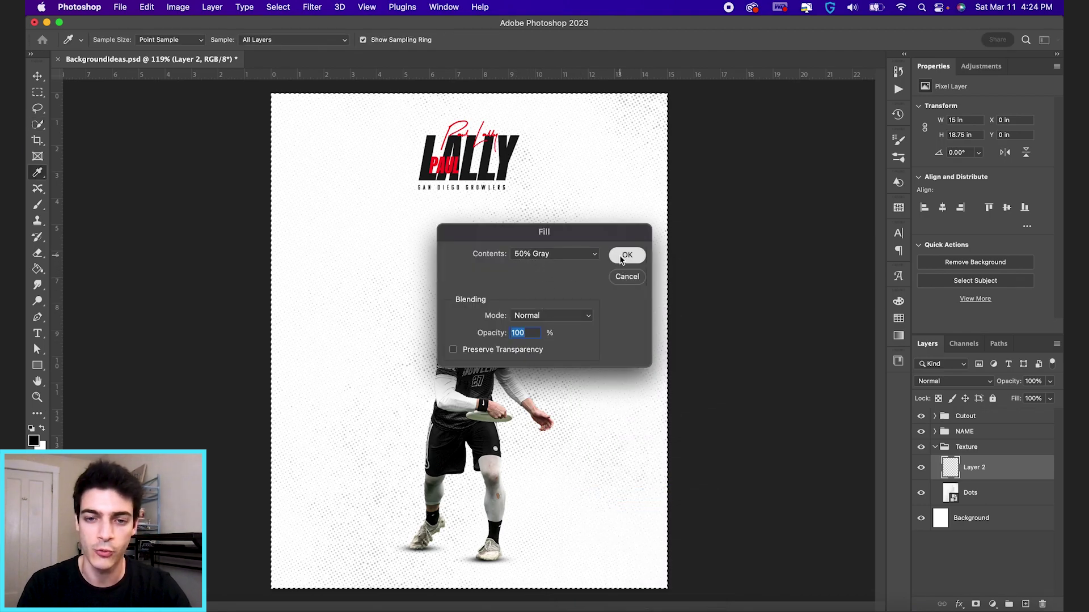
pyautogui.press('w')
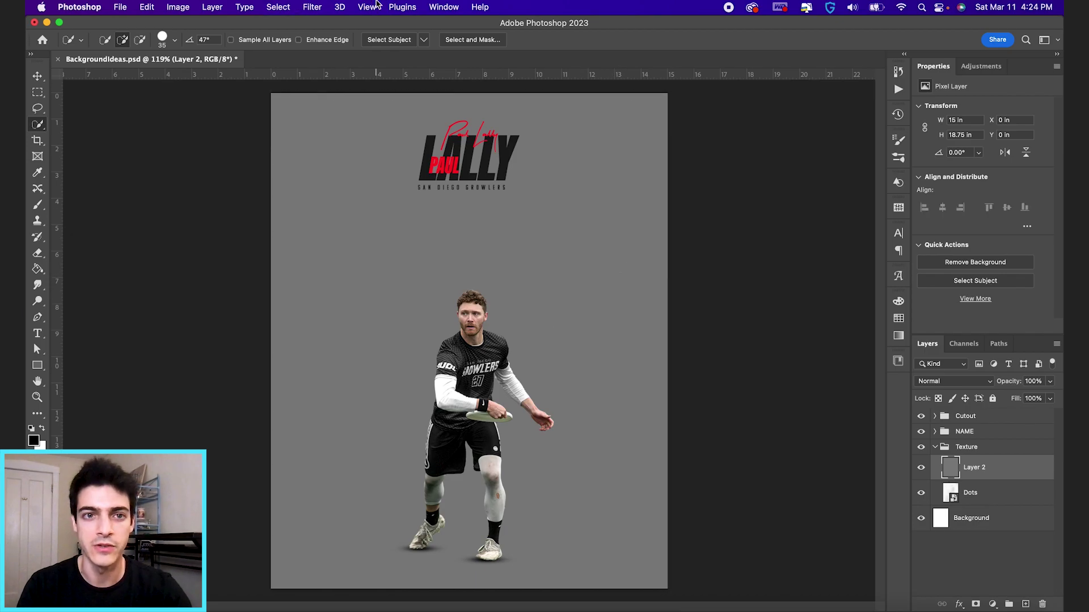
# Convert Layer 2 for smart filters and add 10% monochromatic noise.
pyautogui.click(313, 6)
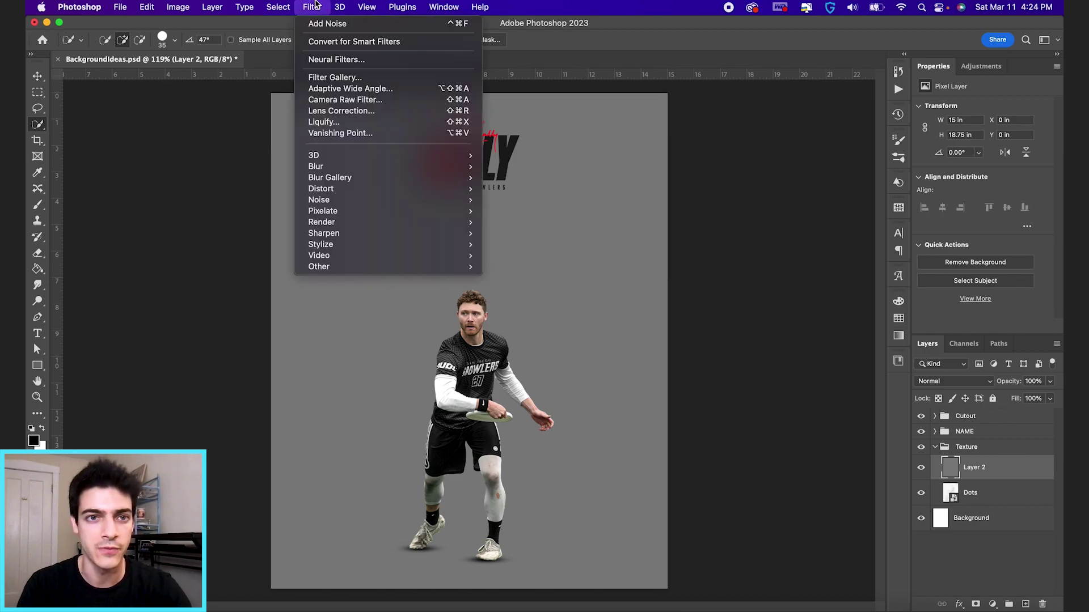
pyautogui.click(333, 43)
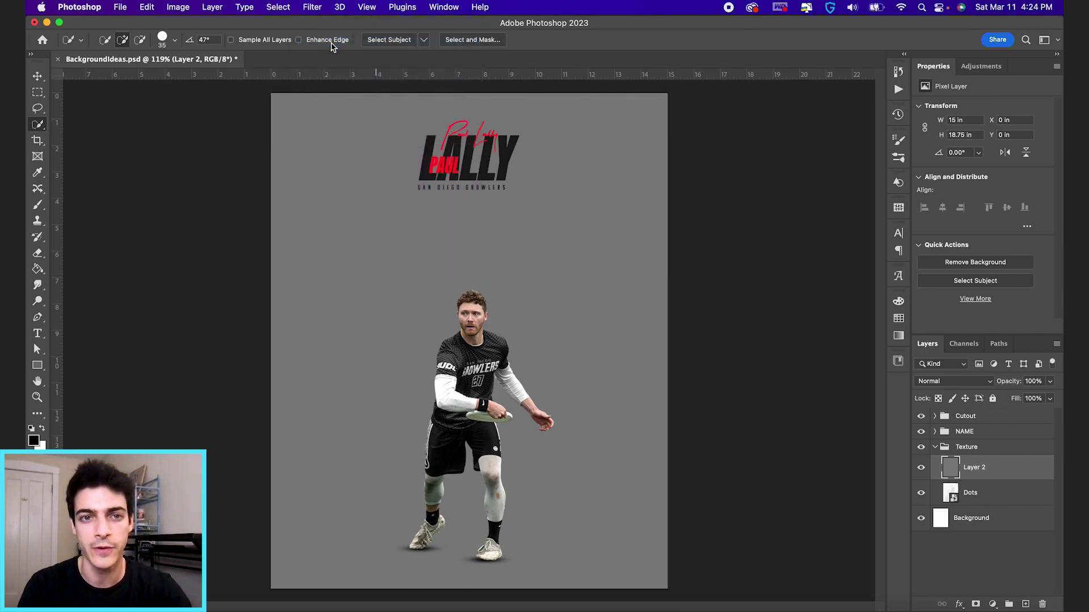
pyautogui.click(313, 6)
pyautogui.moveTo(348, 199)
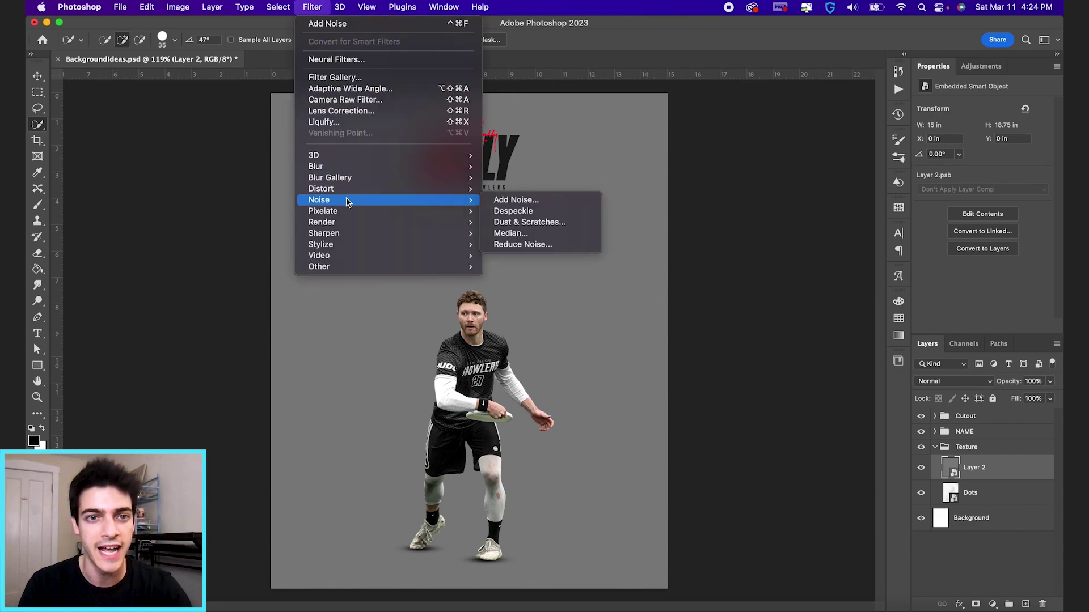
pyautogui.click(563, 205)
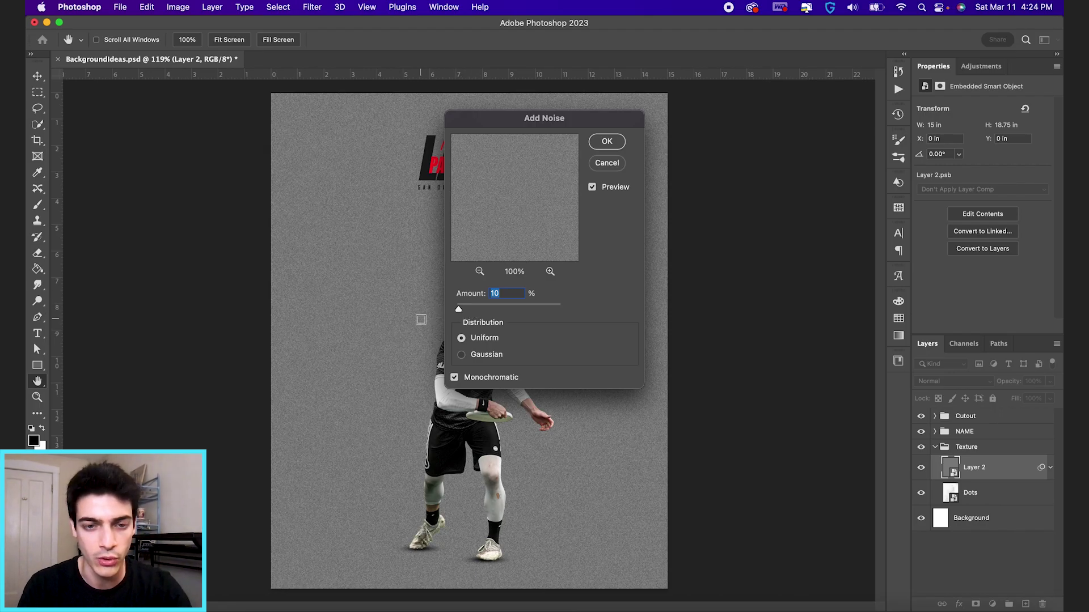
pyautogui.click(606, 142)
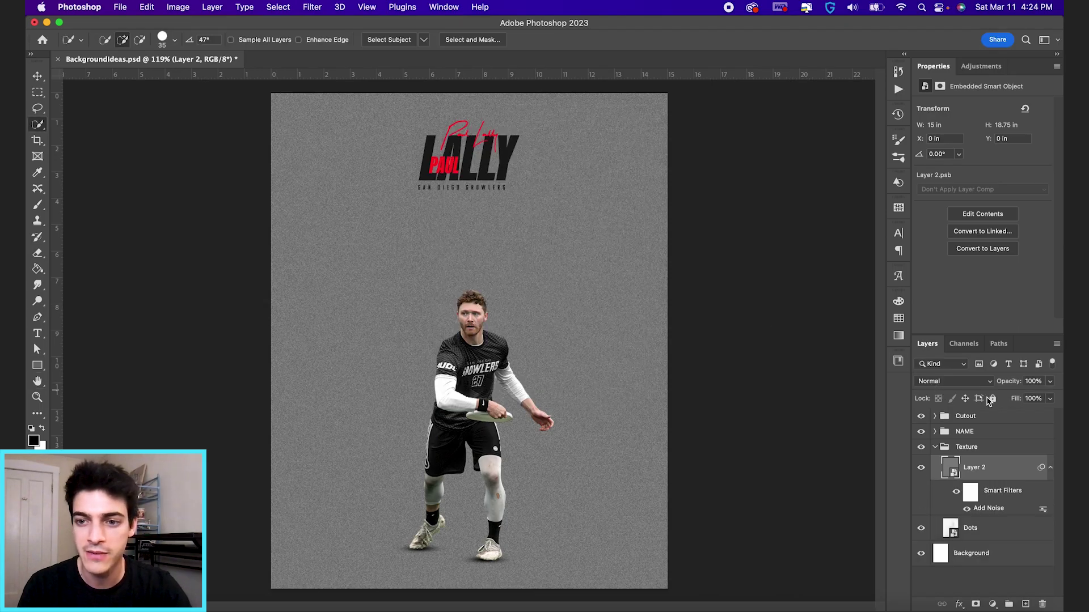
# Set Layer 2 to Hard Light blend mode at 70% opacity.
pyautogui.click(975, 386)
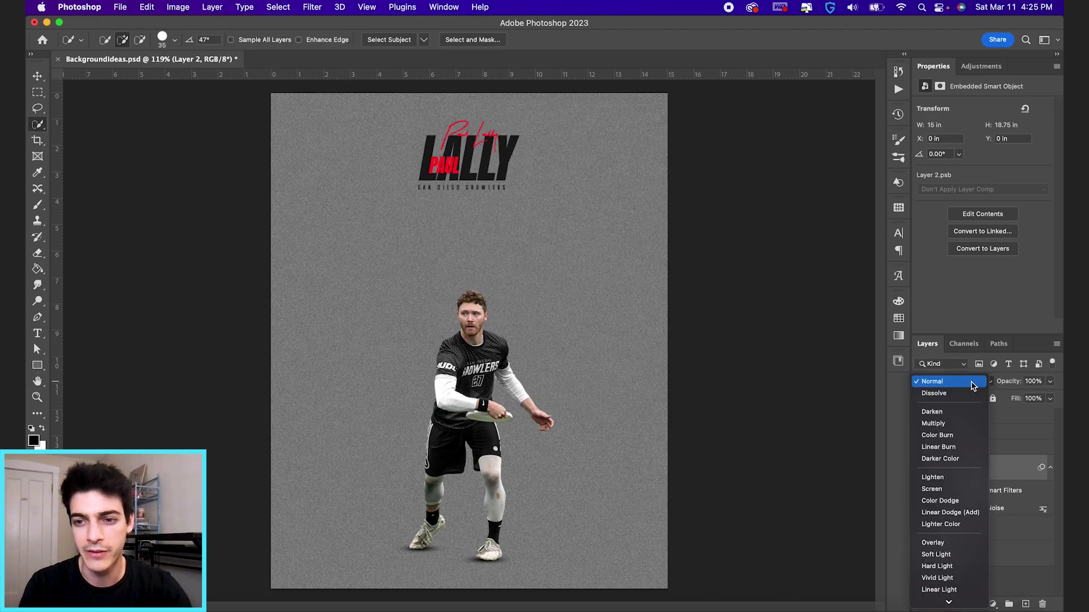
pyautogui.click(941, 566)
pyautogui.press('v')
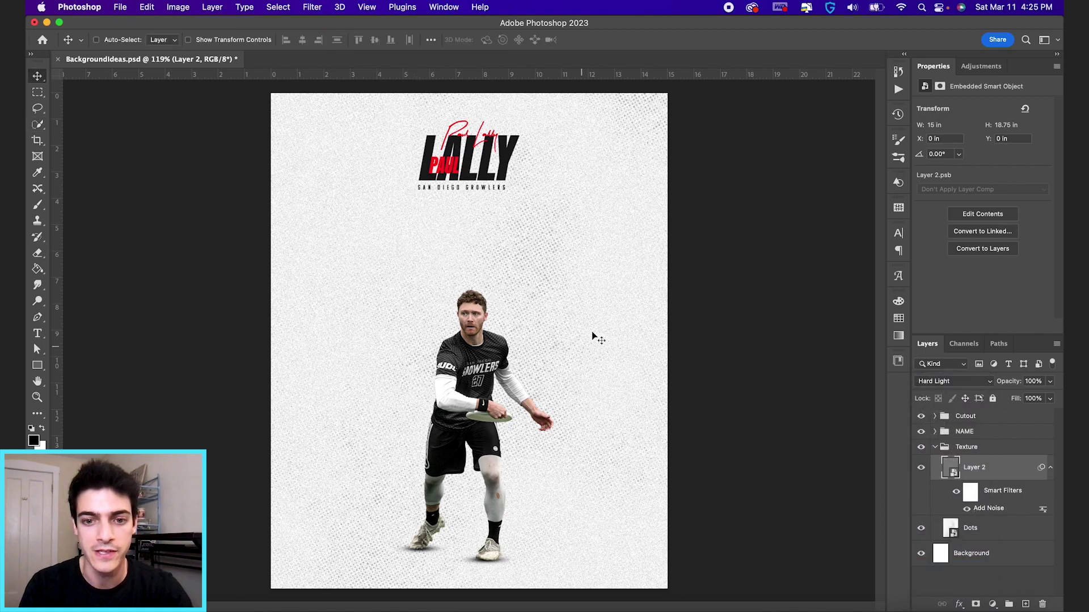
pyautogui.scroll(1, 528, 331)
pyautogui.moveTo(1012, 383); pyautogui.dragTo(991, 388)
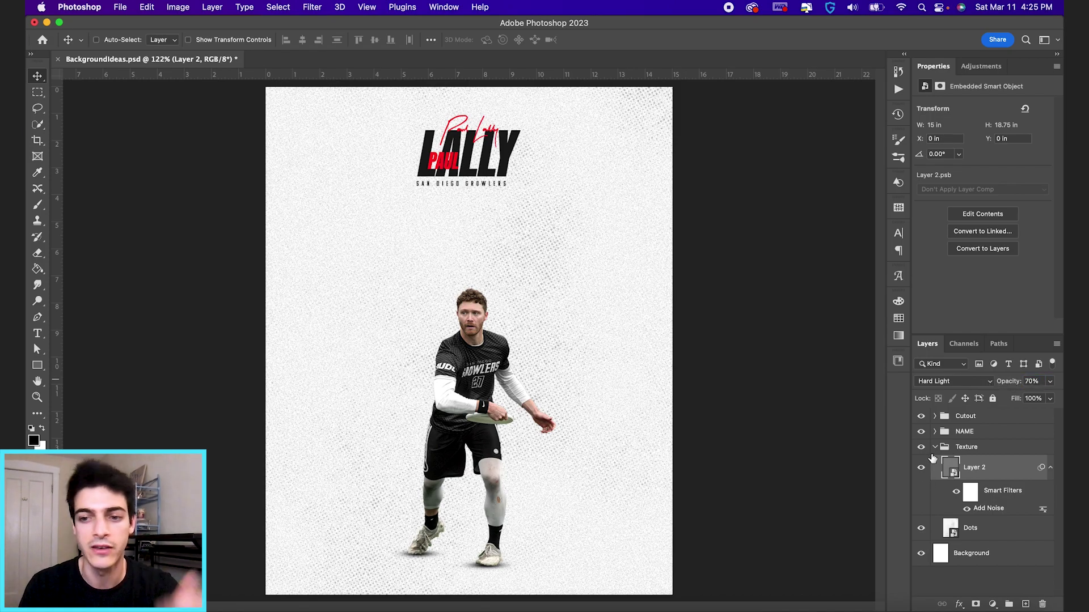
# Collapse the Texture group, toggle its visibility off and on to compare, then switch to the 5 Background Ideas folder.
pyautogui.click(934, 447)
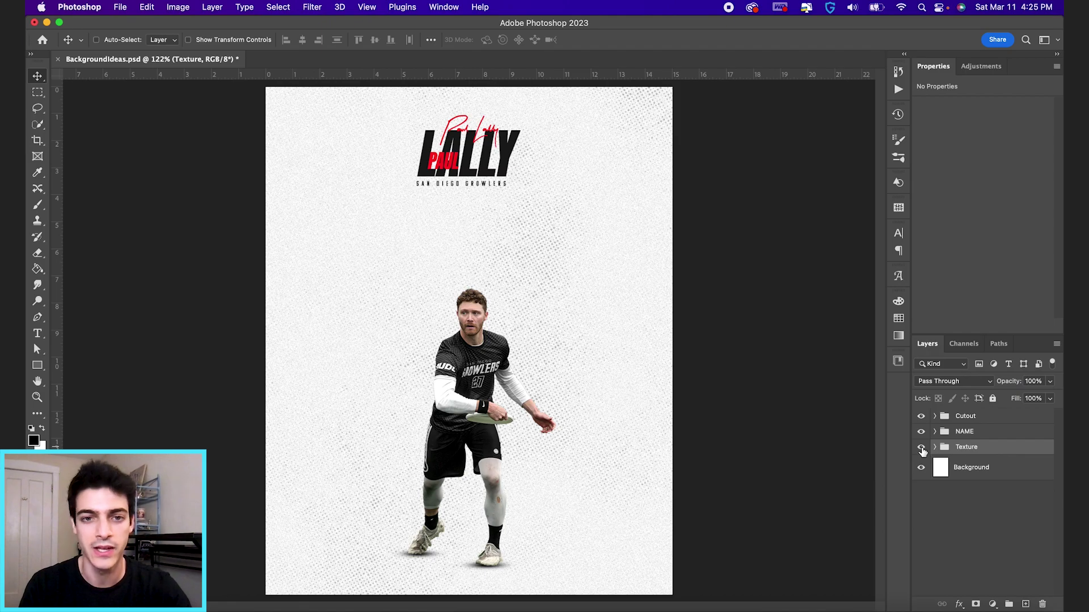
pyautogui.click(922, 448)
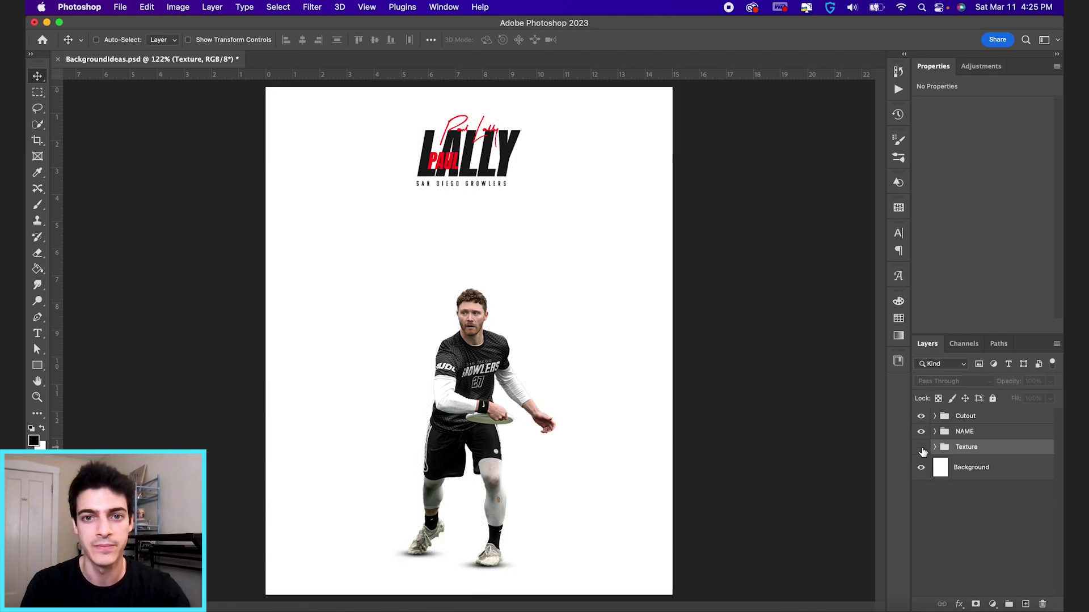
pyautogui.click(921, 448)
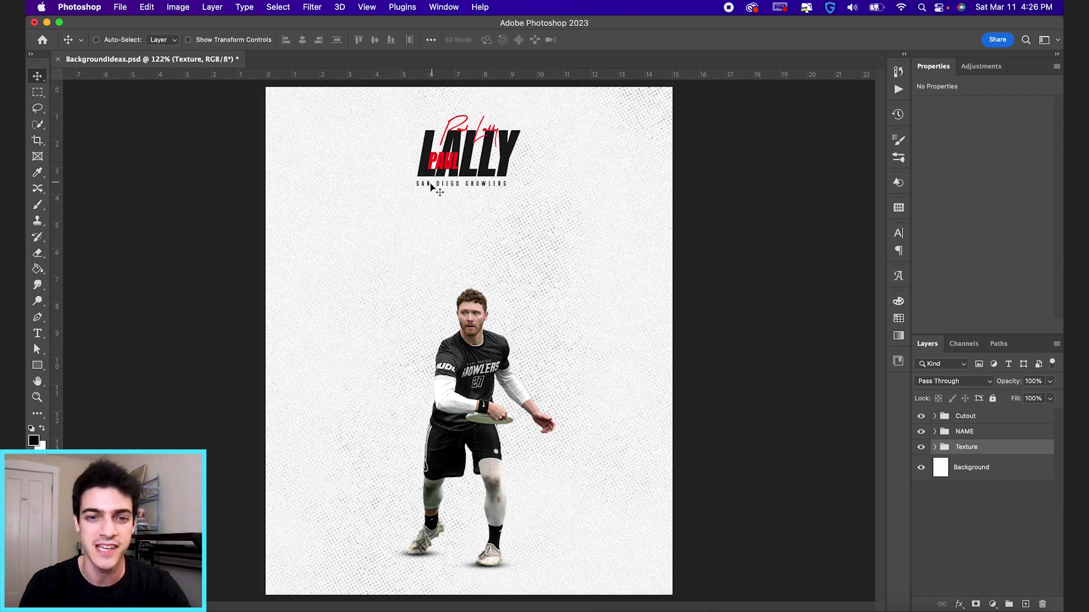
pyautogui.press('super+Tab')
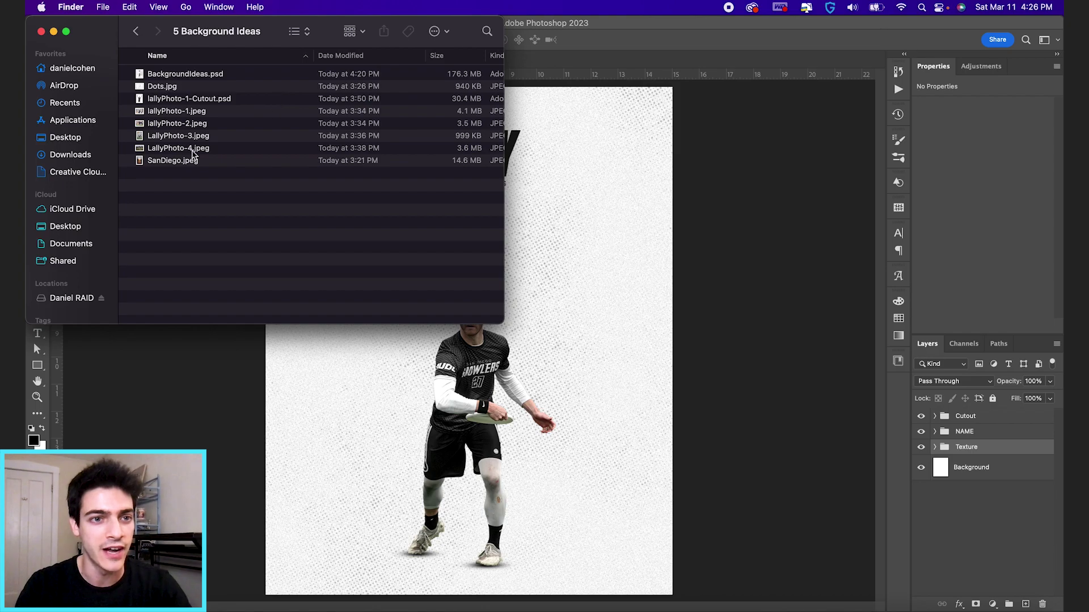
# Place SanDiego.jpeg enlarged over the poster, nudge it down, and hide the Texture group.
pyautogui.moveTo(166, 162); pyautogui.dragTo(629, 207)
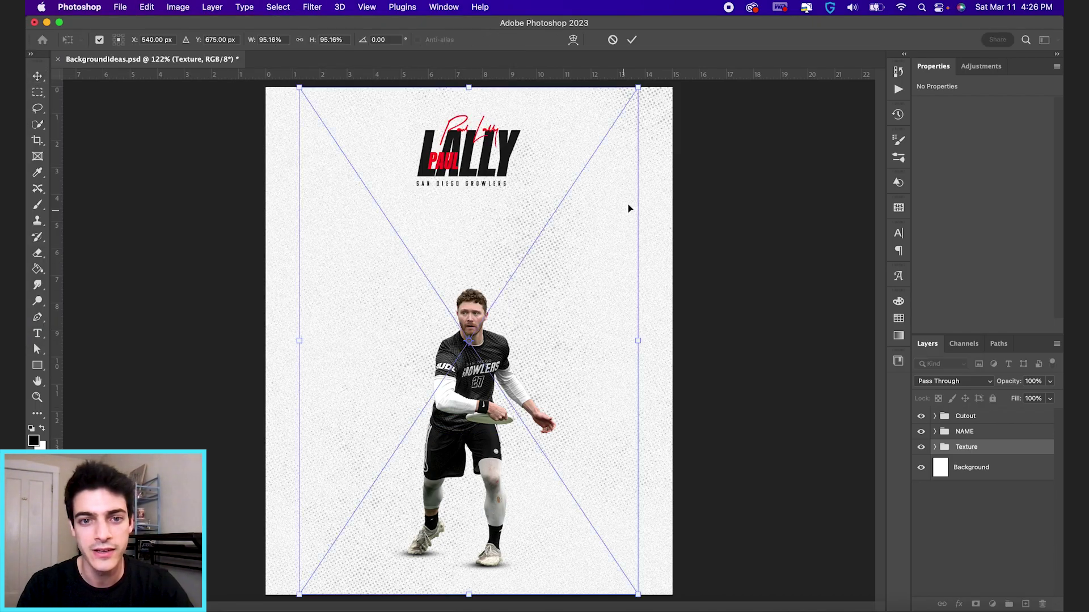
pyautogui.moveTo(648, 79); pyautogui.dragTo(688, 43)
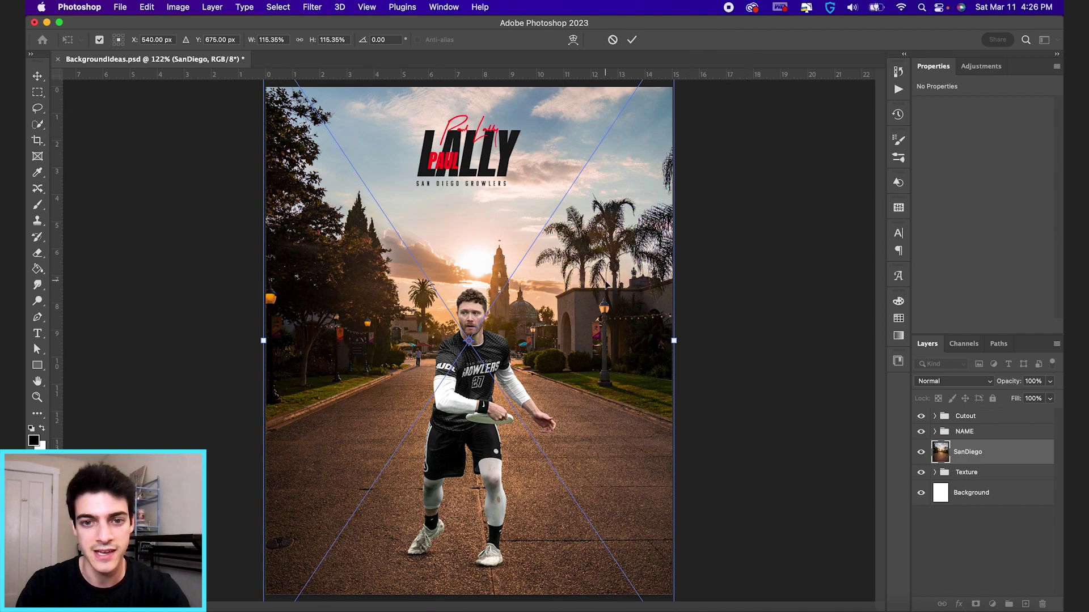
pyautogui.press('Return')
pyautogui.moveTo(580, 234); pyautogui.dragTo(581, 266)
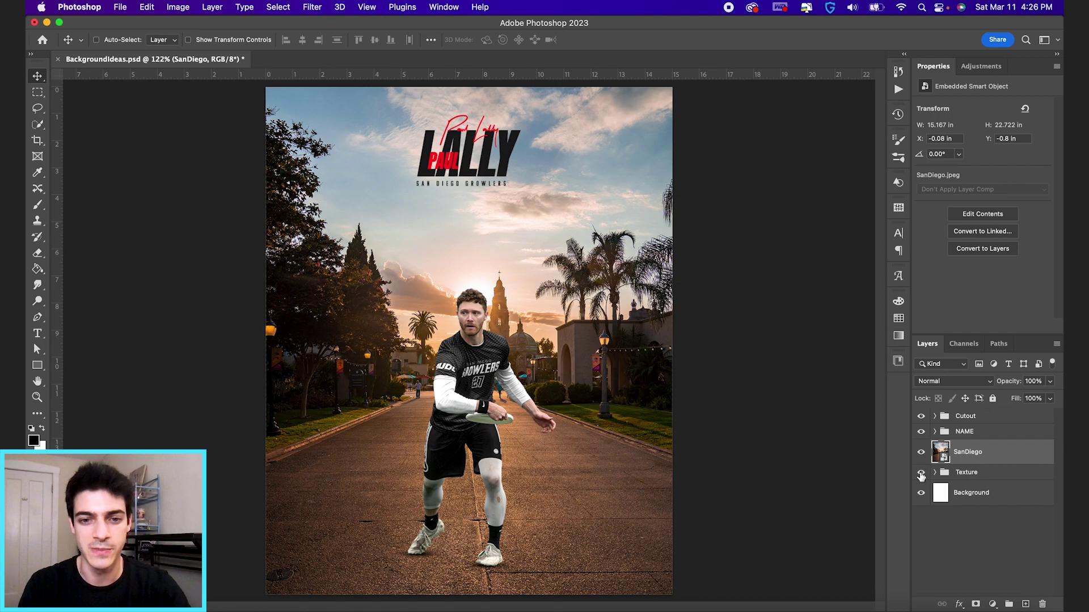
pyautogui.click(921, 472)
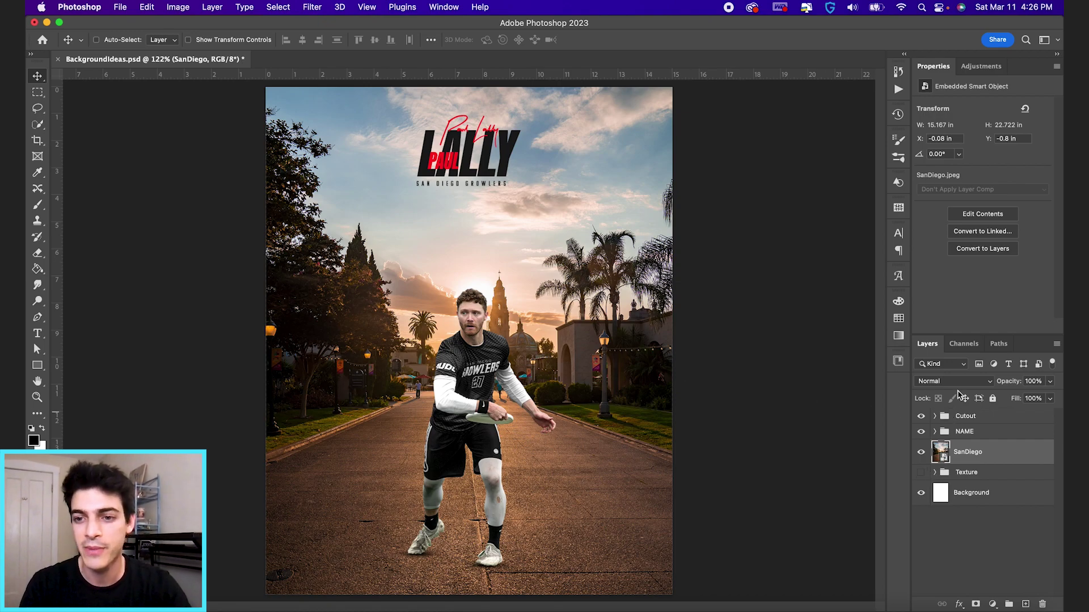
# Fade the San Diego photo to 20% opacity in Luminosity mode, comparing against the colour version.
pyautogui.moveTo(1009, 384); pyautogui.dragTo(958, 386)
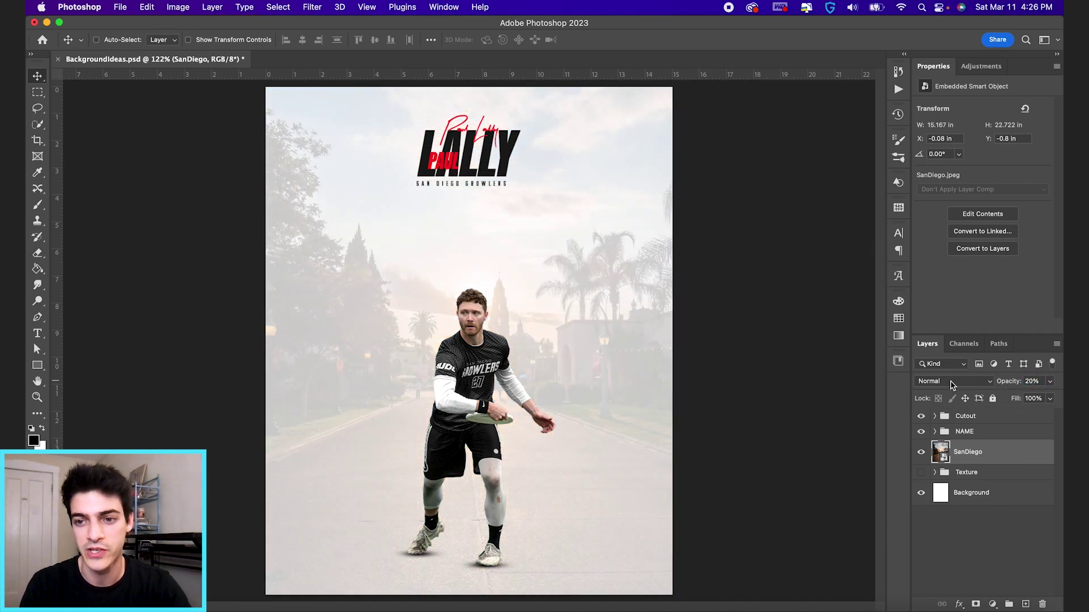
pyautogui.click(953, 385)
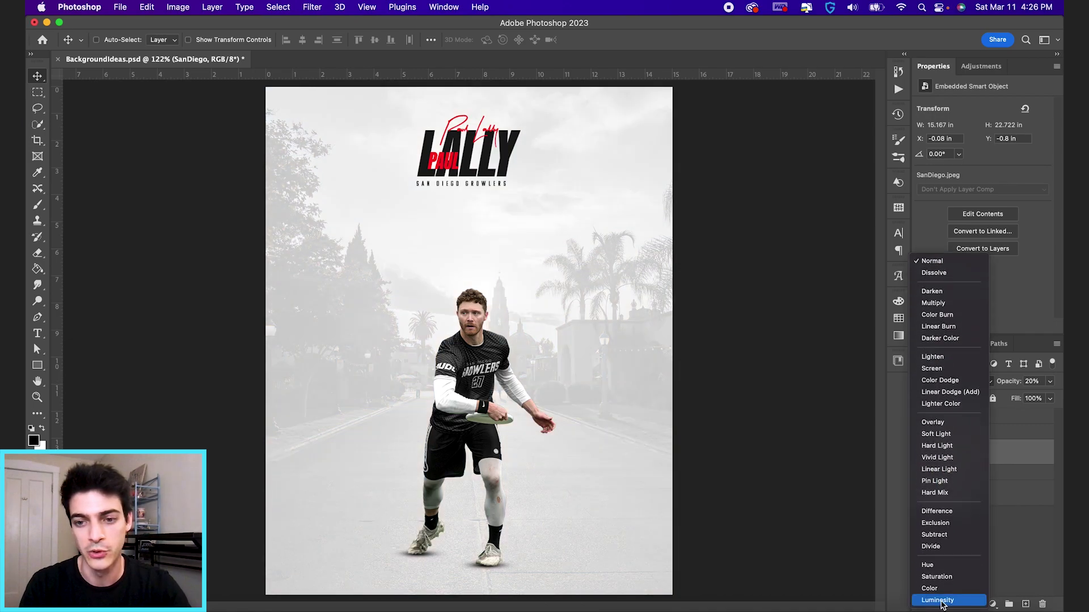
pyautogui.click(941, 603)
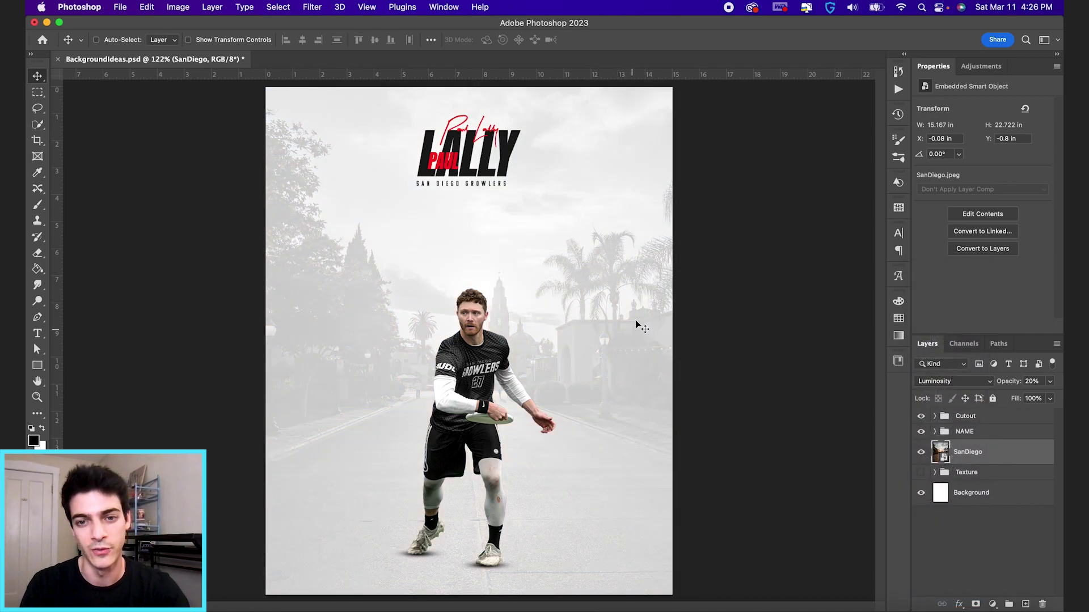
pyautogui.press('super+t')
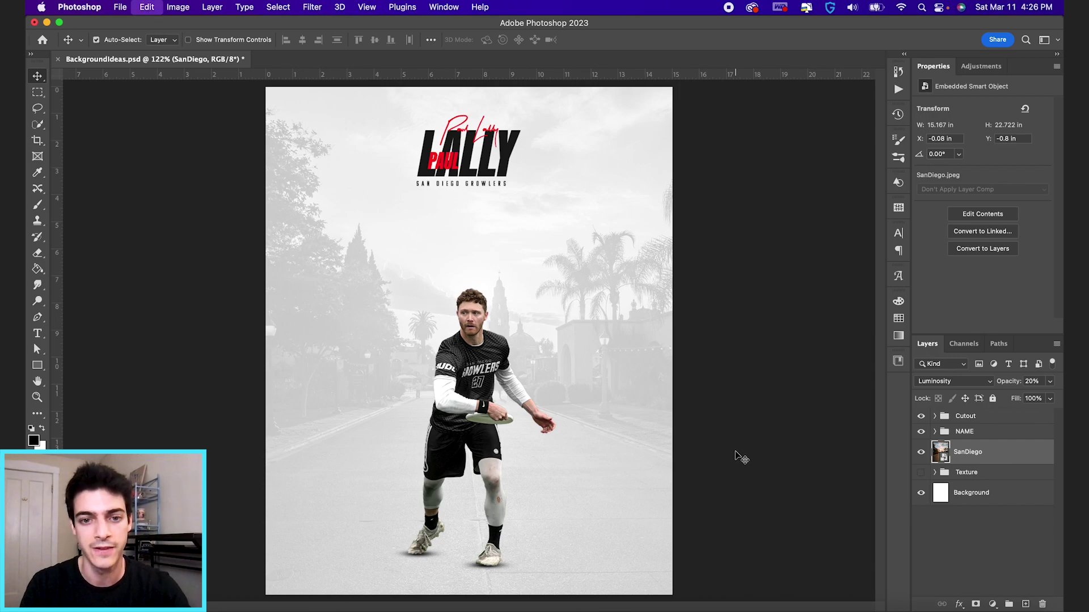
pyautogui.press('super+z')
pyautogui.press('super+shift+z')
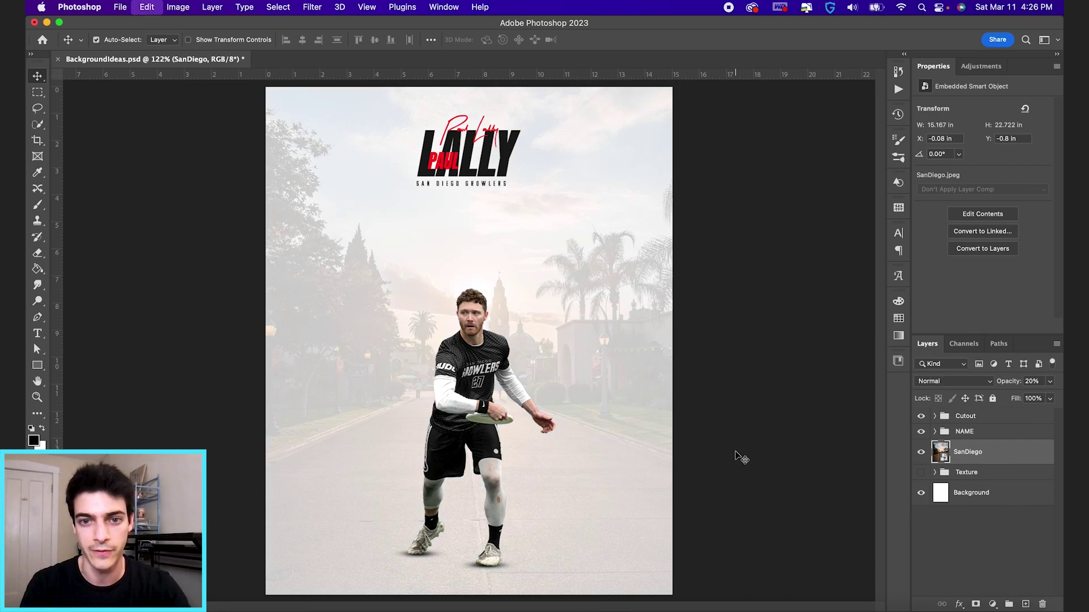
# Scale the San Diego photo to about 200% and shift it down-left.
pyautogui.press('super+t')
pyautogui.press('super+minus')
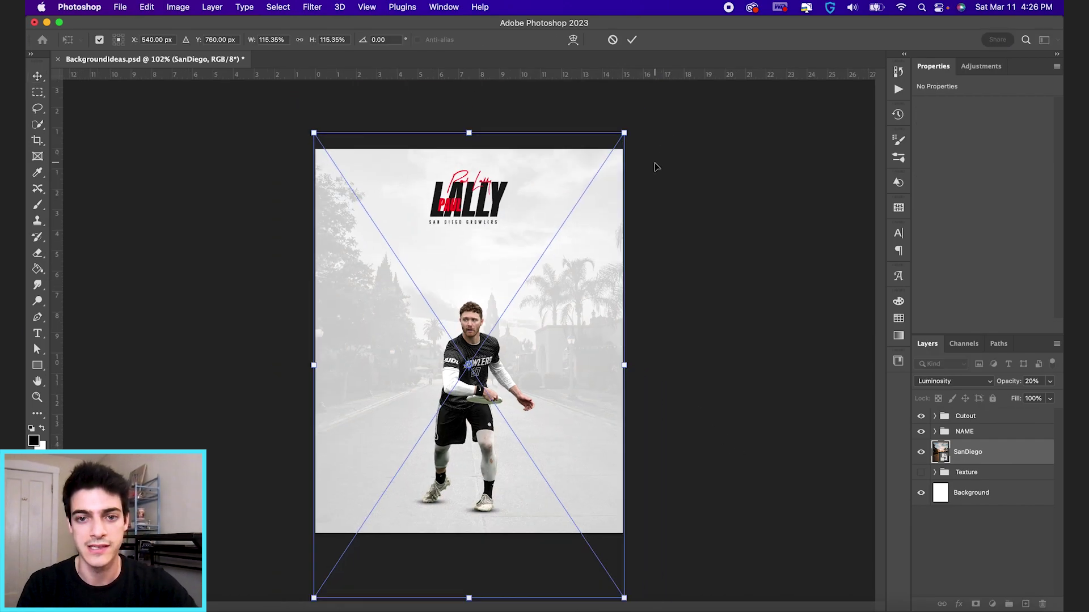
pyautogui.moveTo(609, 139); pyautogui.dragTo(771, 13)
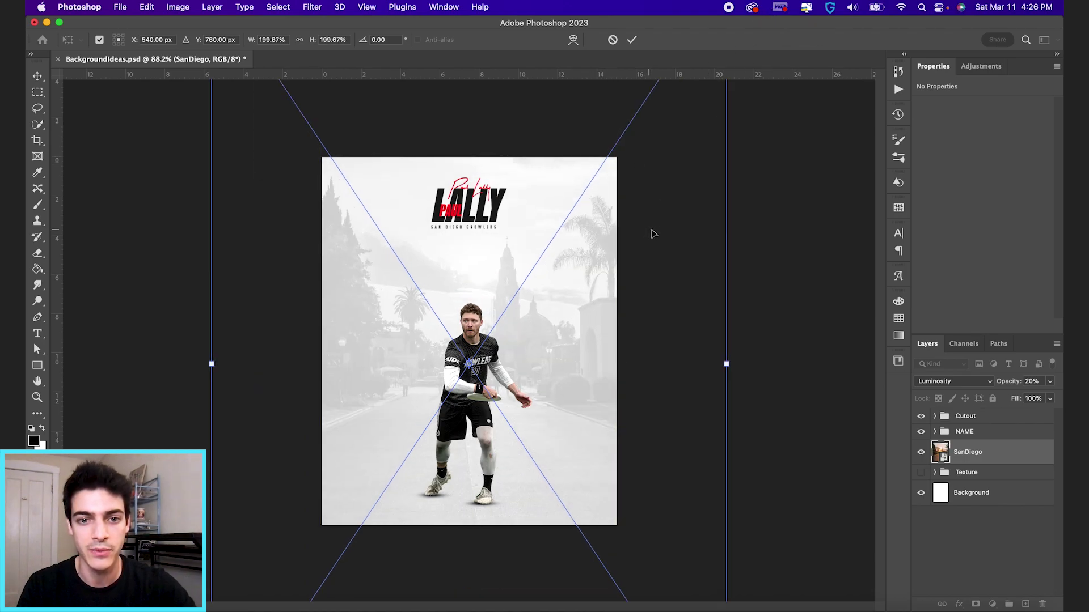
pyautogui.moveTo(652, 233); pyautogui.dragTo(557, 281)
pyautogui.press('Return')
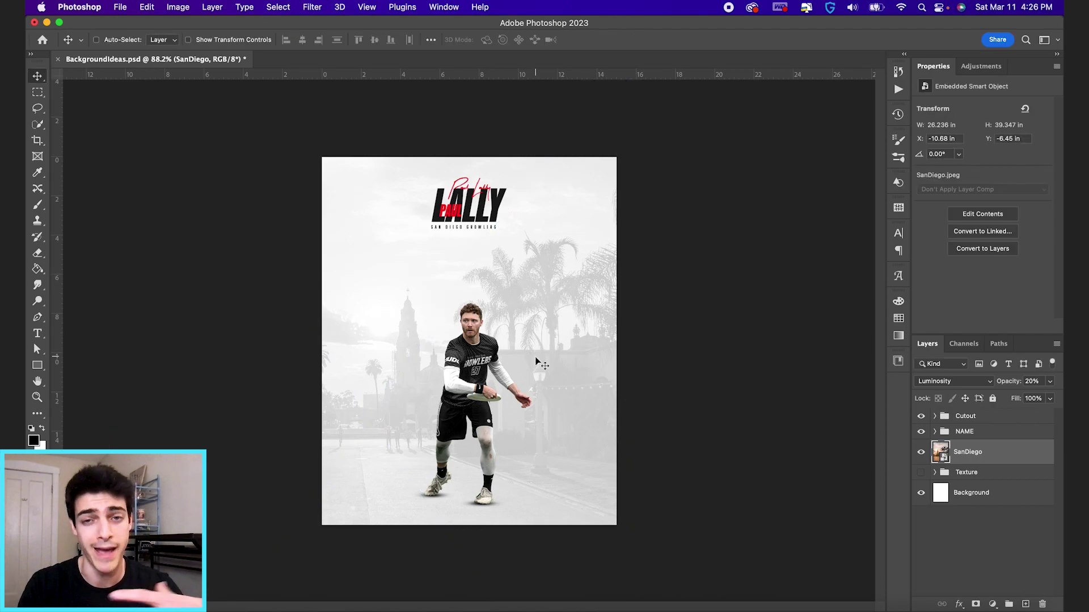
pyautogui.press('super+plus')
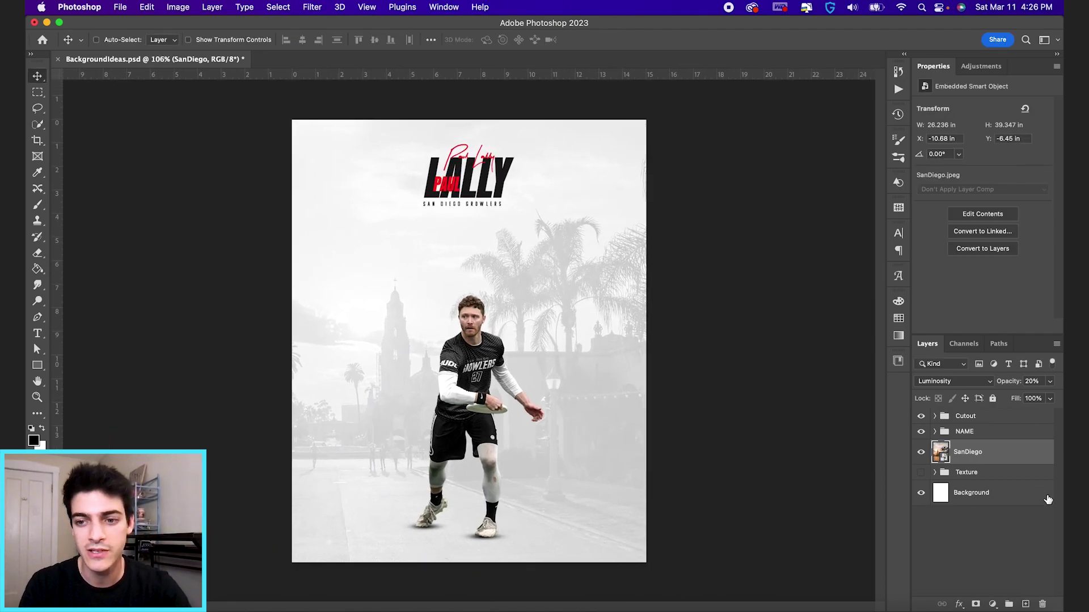
# Add a layer mask to the photo and paint out its lower-left with a large brush.
pyautogui.click(975, 604)
pyautogui.press('b')
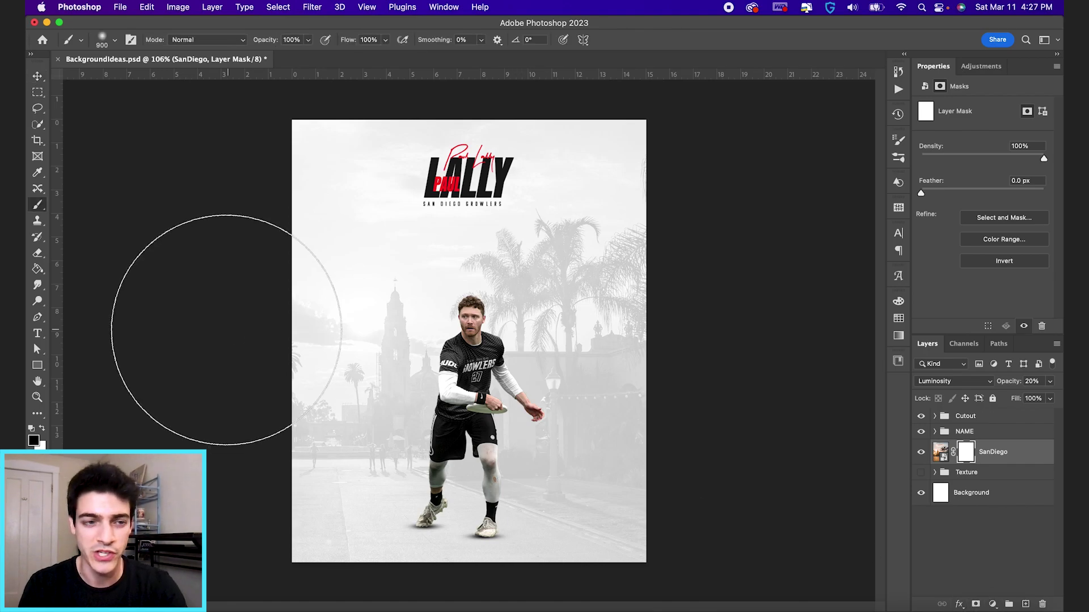
pyautogui.press(']')
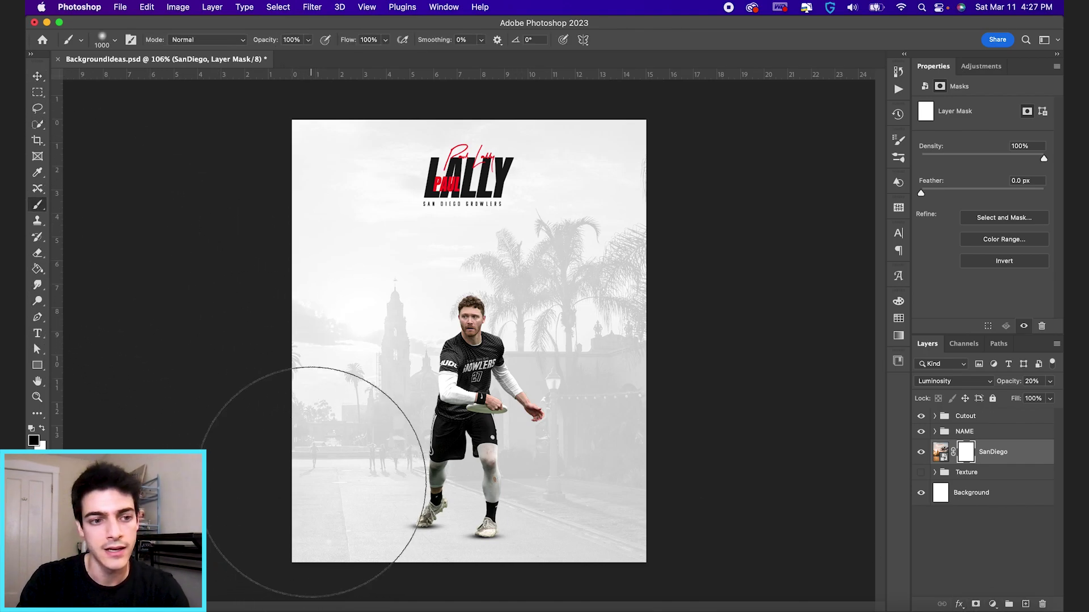
pyautogui.press(']')
pyautogui.press(']')
pyautogui.press(']')
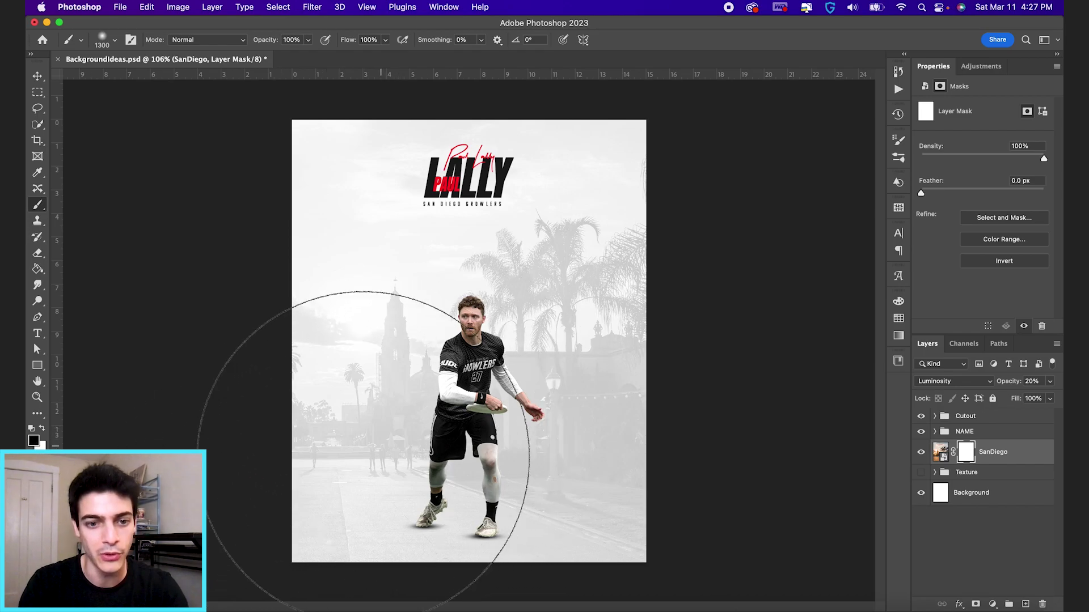
pyautogui.click(301, 513)
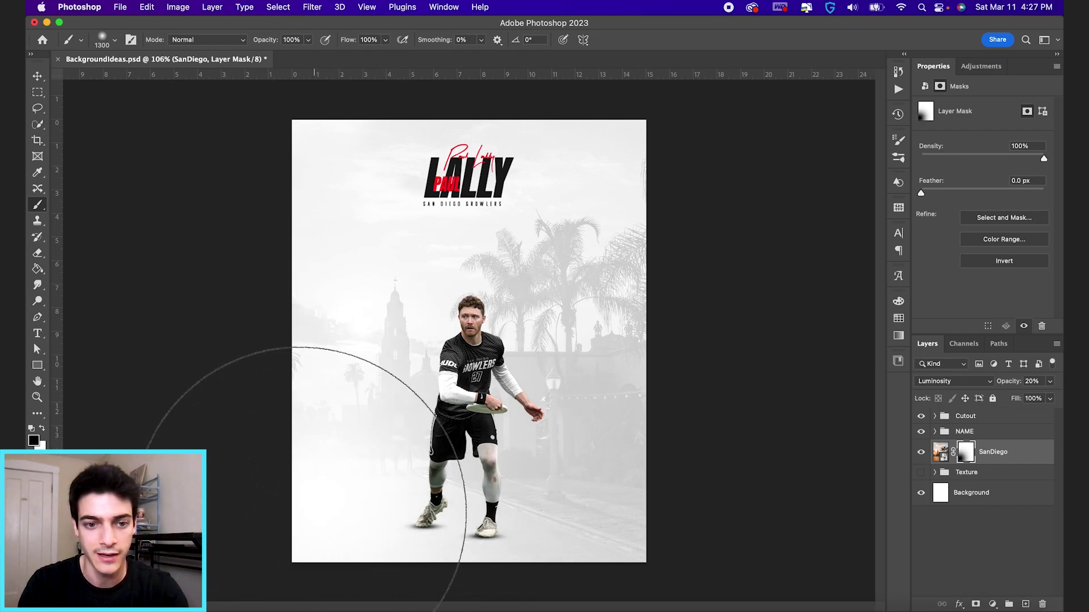
pyautogui.click(203, 397)
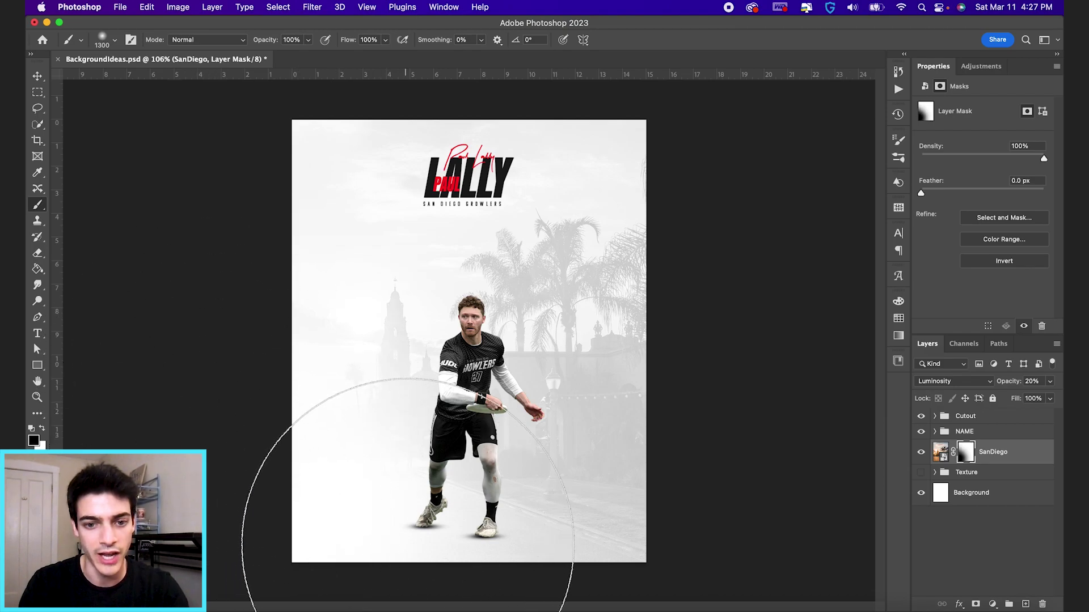
# Move the Texture group above the San Diego photo.
pyautogui.press('v')
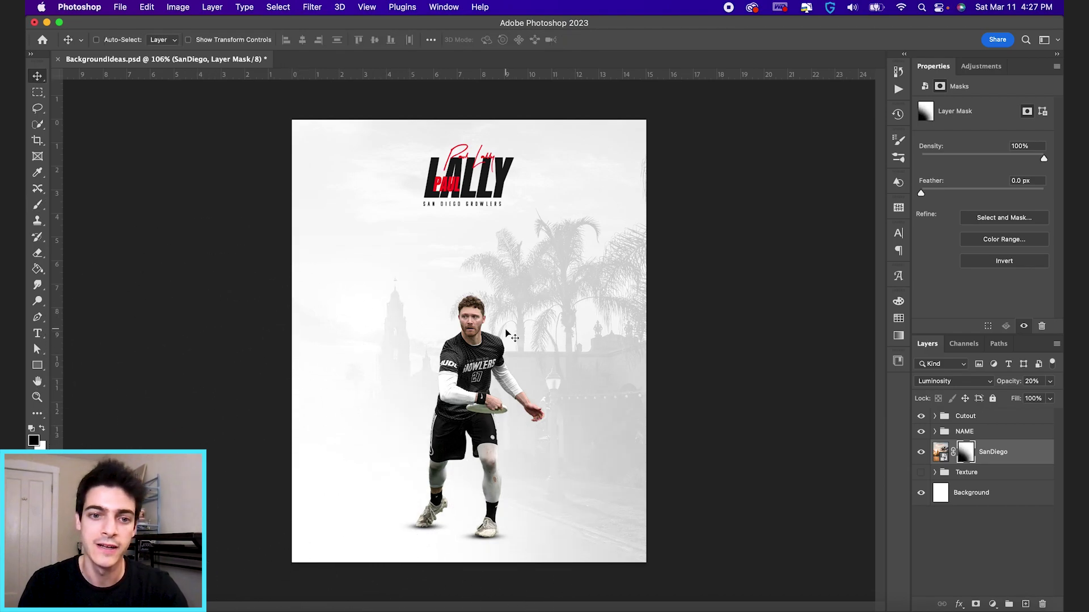
pyautogui.scroll(2, 507, 335)
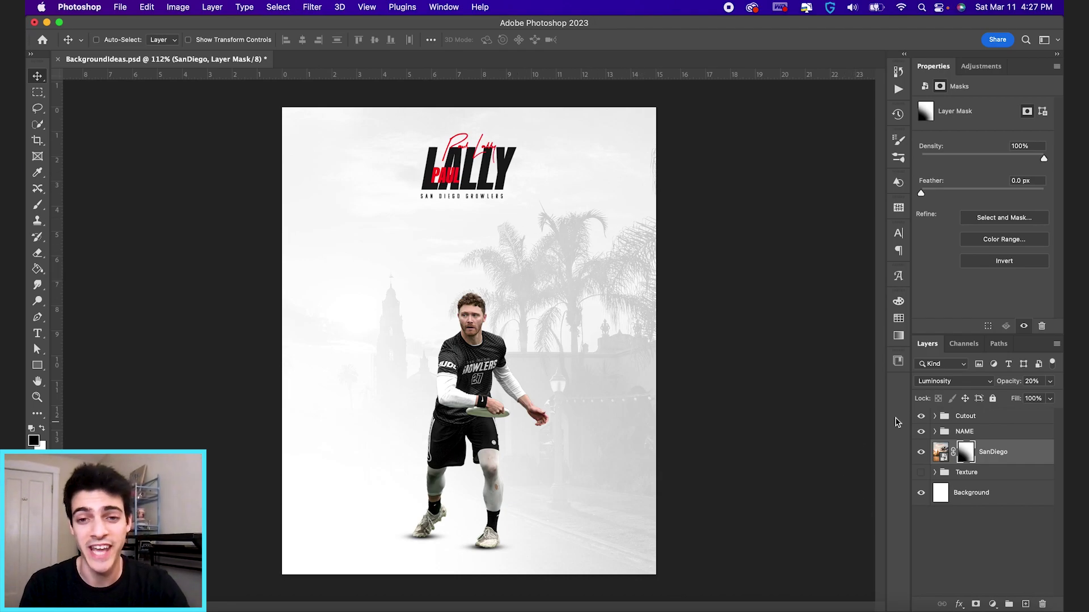
pyautogui.moveTo(944, 474); pyautogui.dragTo(942, 448)
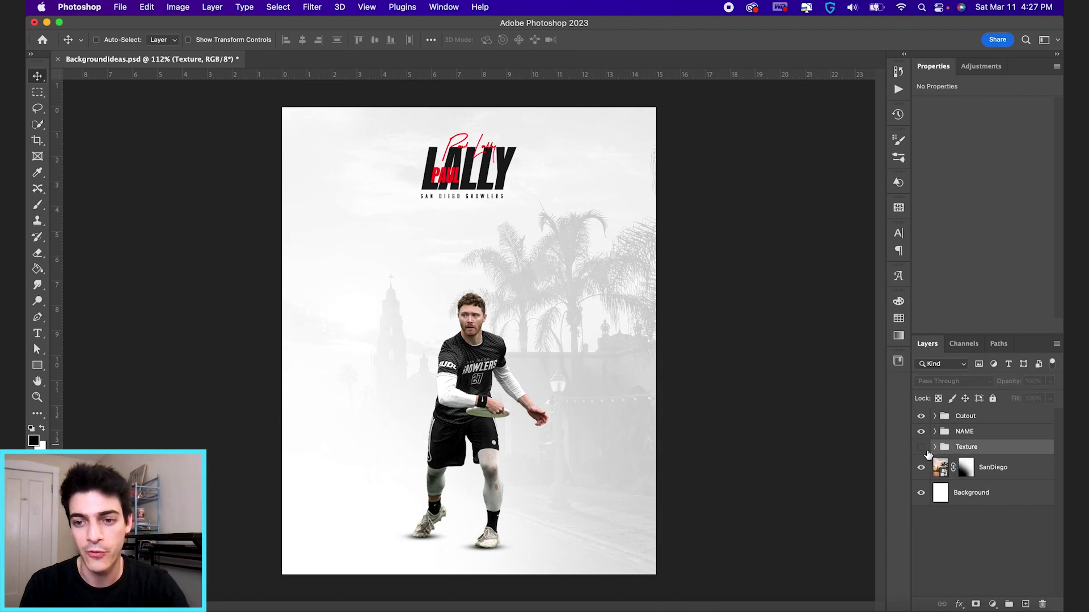
# Show the Texture group and wrap SanDiego in a collapsed group named 'Faded Background'.
pyautogui.click(921, 447)
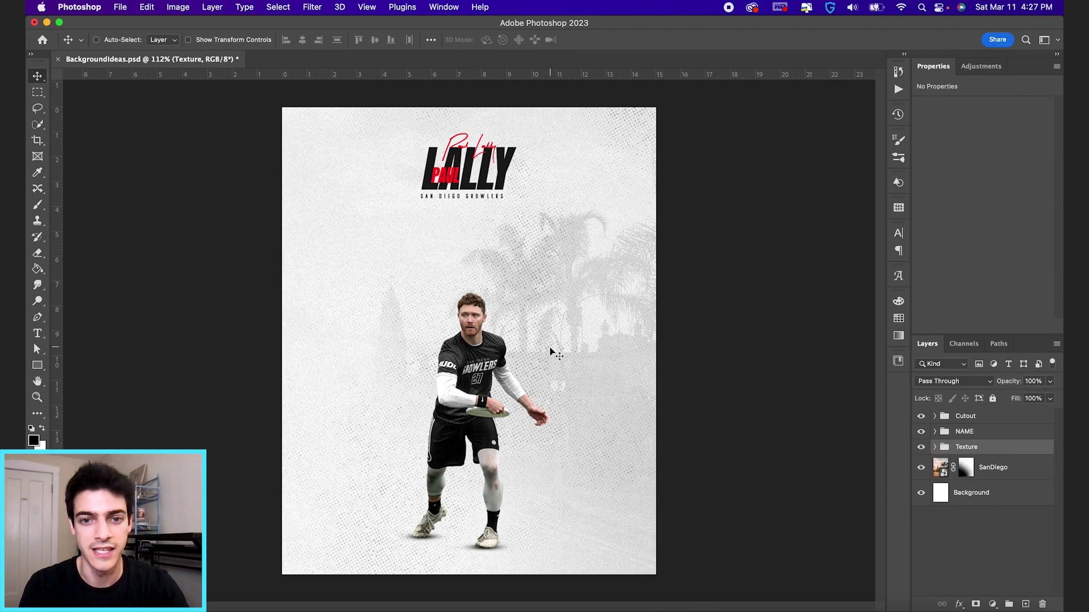
pyautogui.scroll(2, 550, 351)
pyautogui.moveTo(964, 469); pyautogui.dragTo(1009, 604)
pyautogui.doubleClick(965, 463)
pyautogui.write('F')
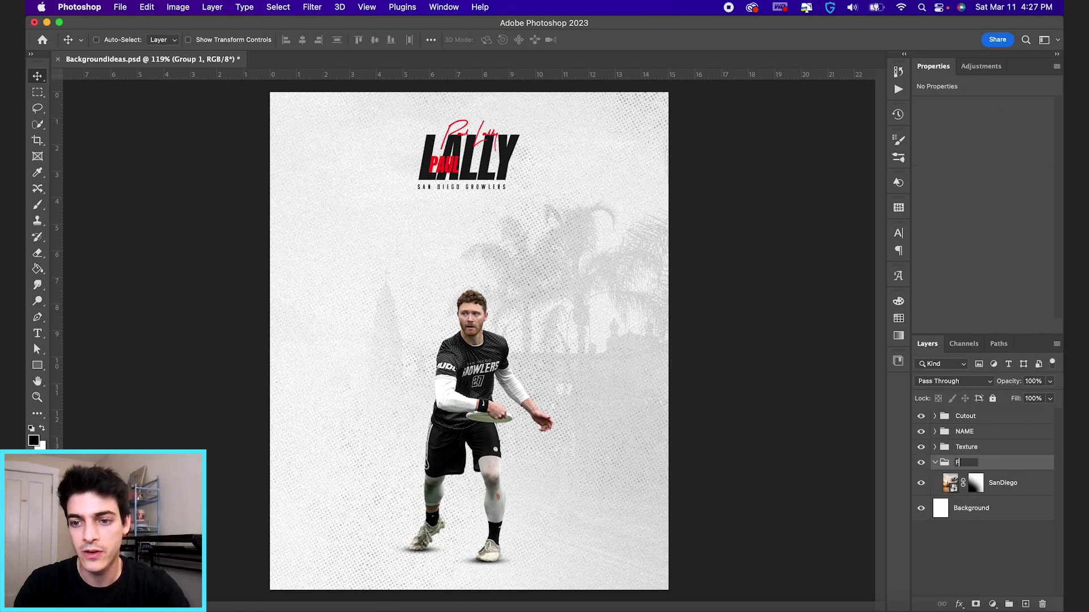
pyautogui.write('aded Backgroun')
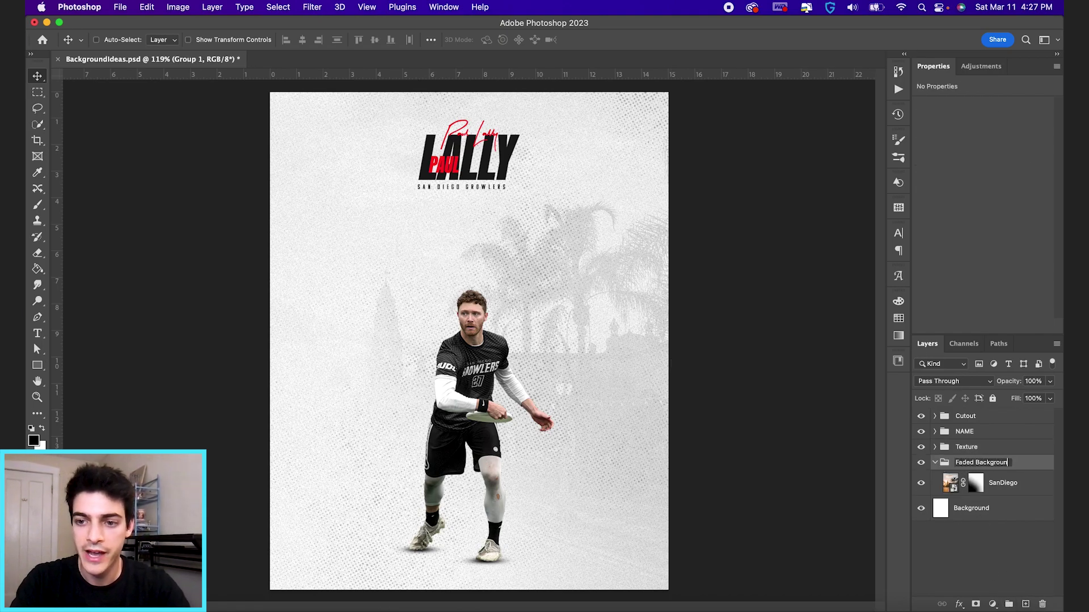
pyautogui.write('d')
pyautogui.press('Return')
pyautogui.click(935, 461)
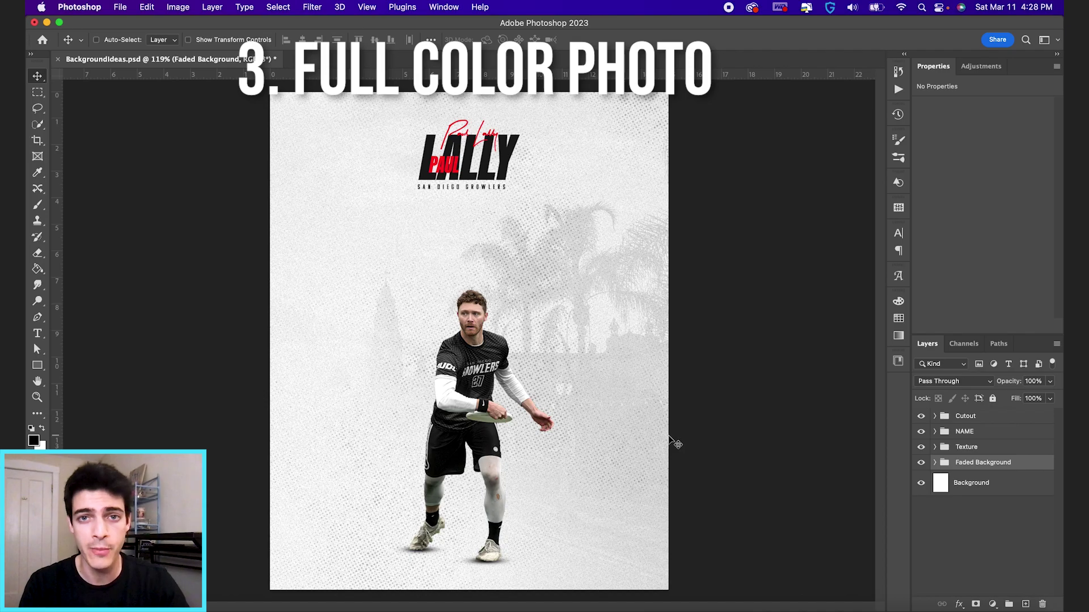
# Place the San Diego photo again above the Texture group, enlarged to fill the poster.
pyautogui.click(970, 447)
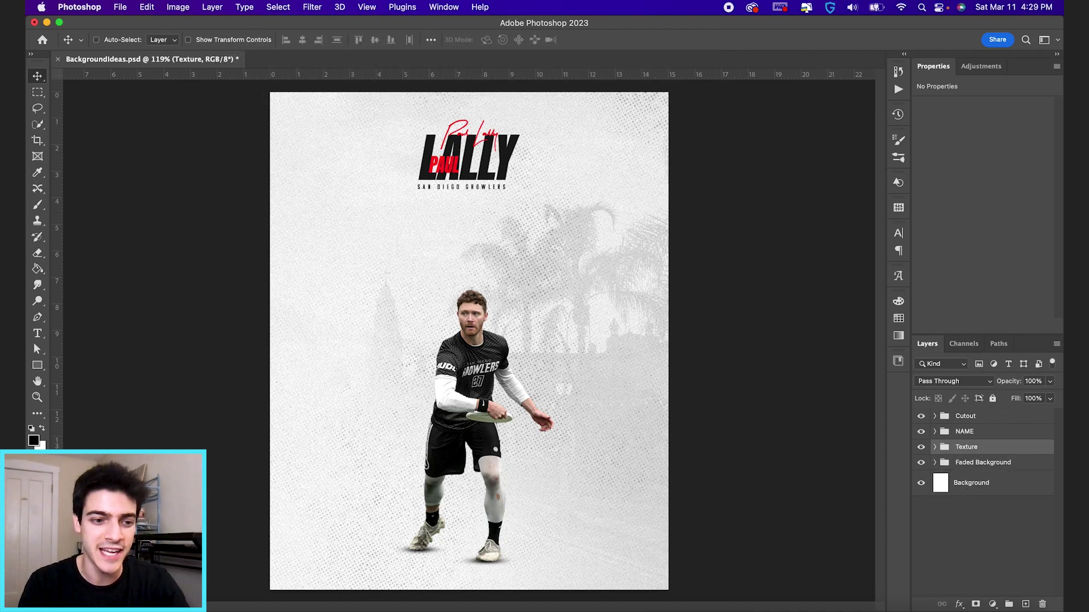
pyautogui.press('super+Tab')
pyautogui.moveTo(182, 164); pyautogui.dragTo(608, 213)
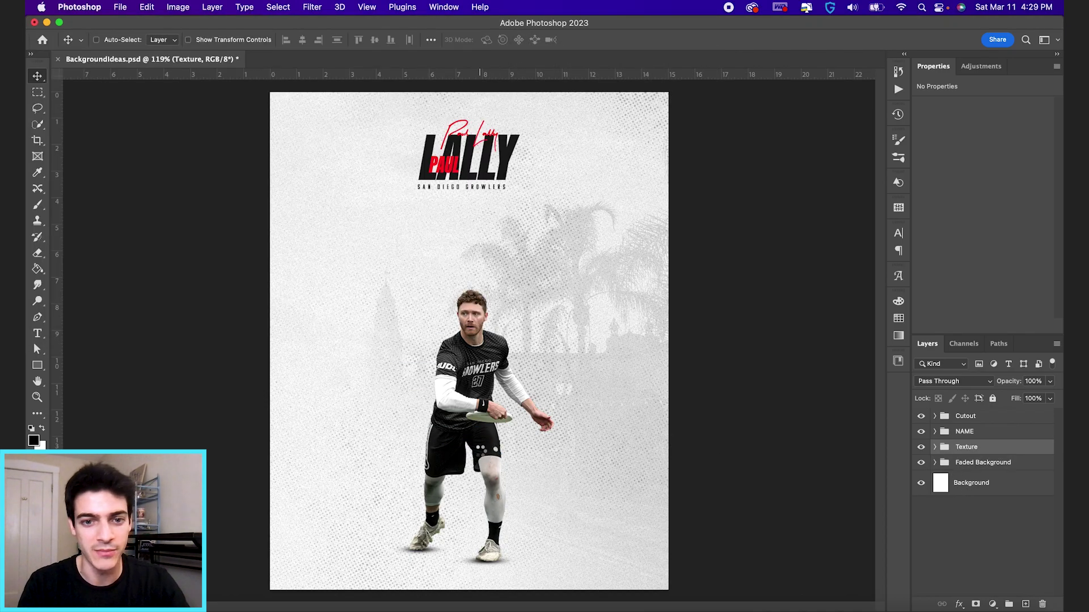
pyautogui.moveTo(635, 92); pyautogui.dragTo(691, 52)
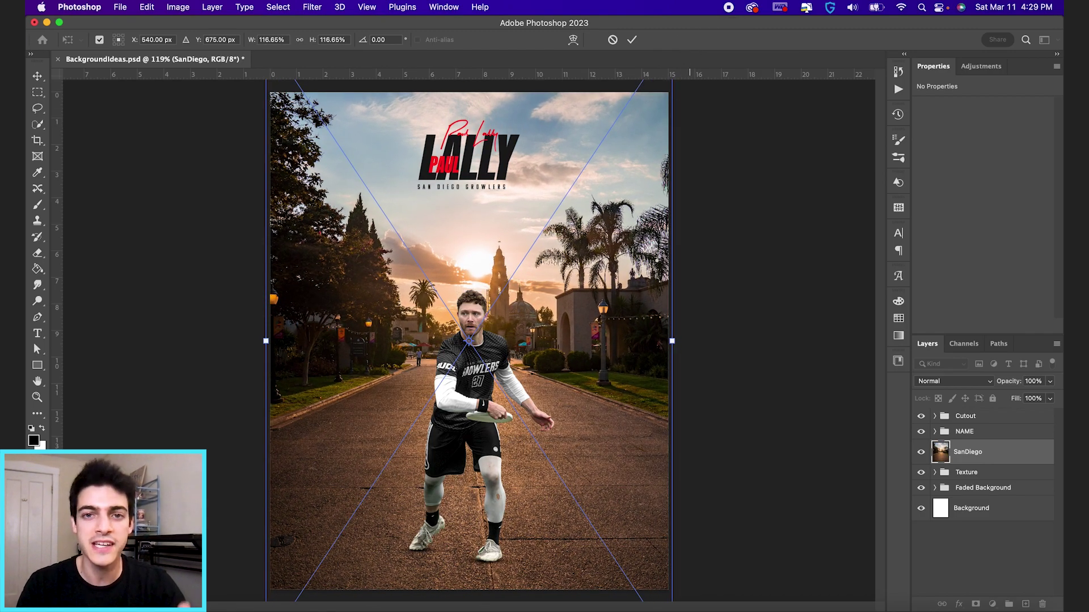
pyautogui.press('Return')
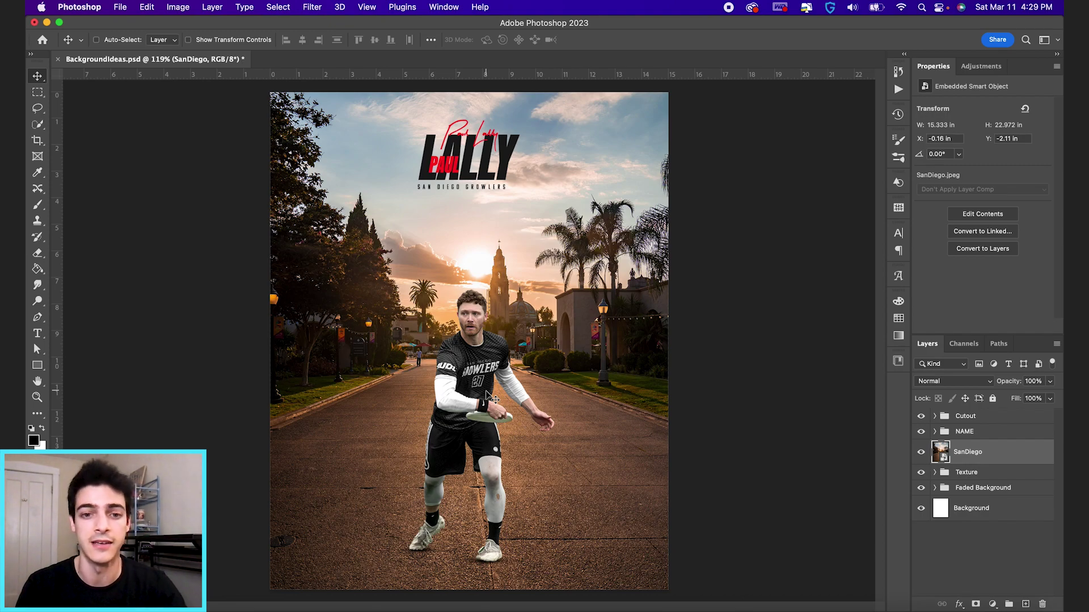
# Select the SanDiego street photo layer and open the Filter menu.
pyautogui.click(956, 418)
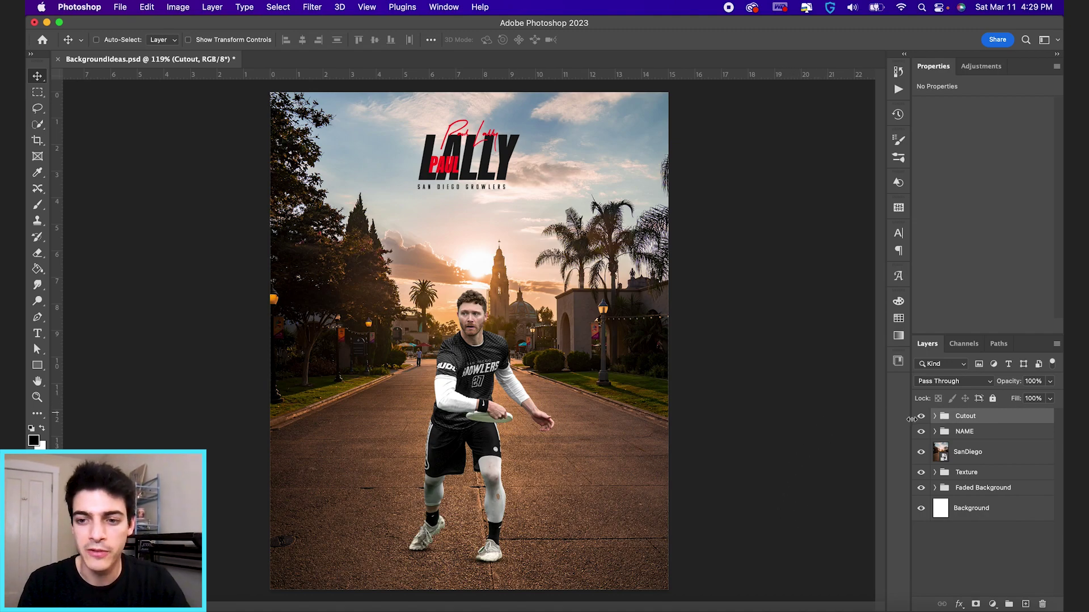
pyautogui.click(943, 459)
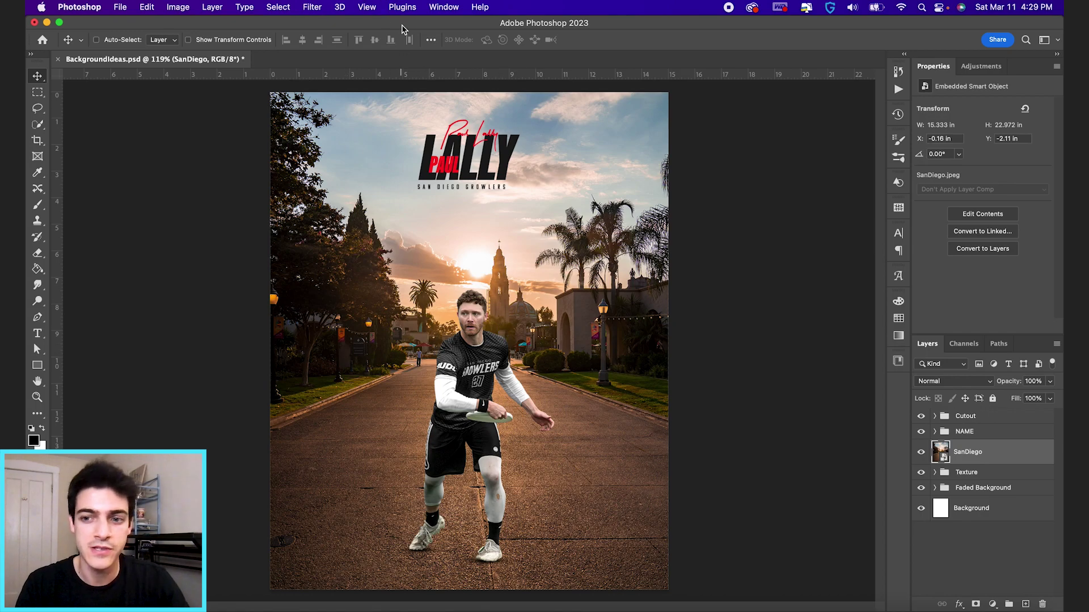
pyautogui.click(312, 7)
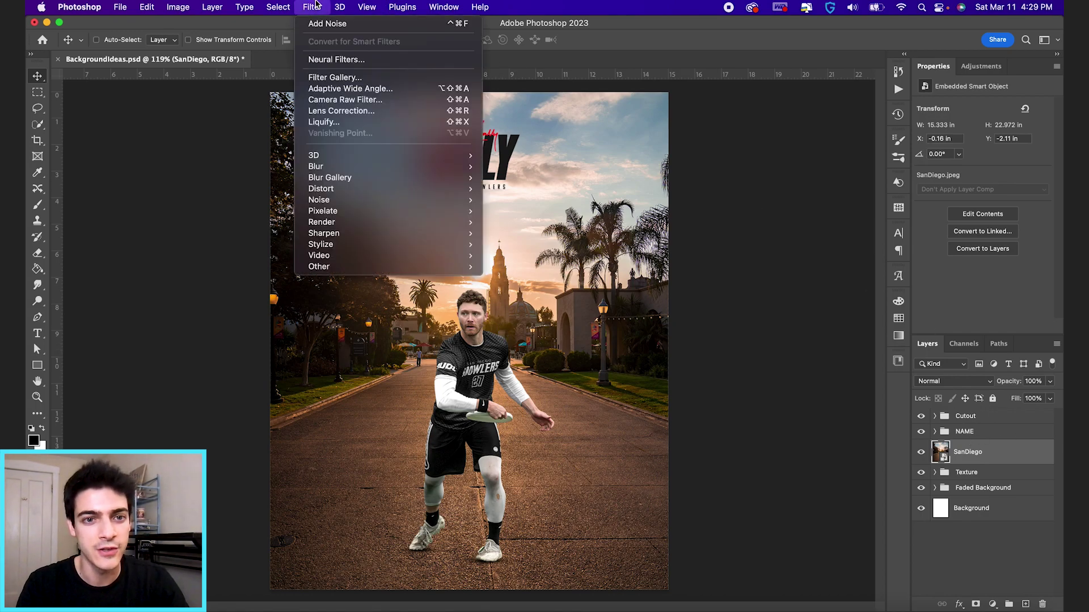
# Apply a 12 px Tilt-Shift blur with the sharp band lowered to the player's shins.
pyautogui.moveTo(352, 181)
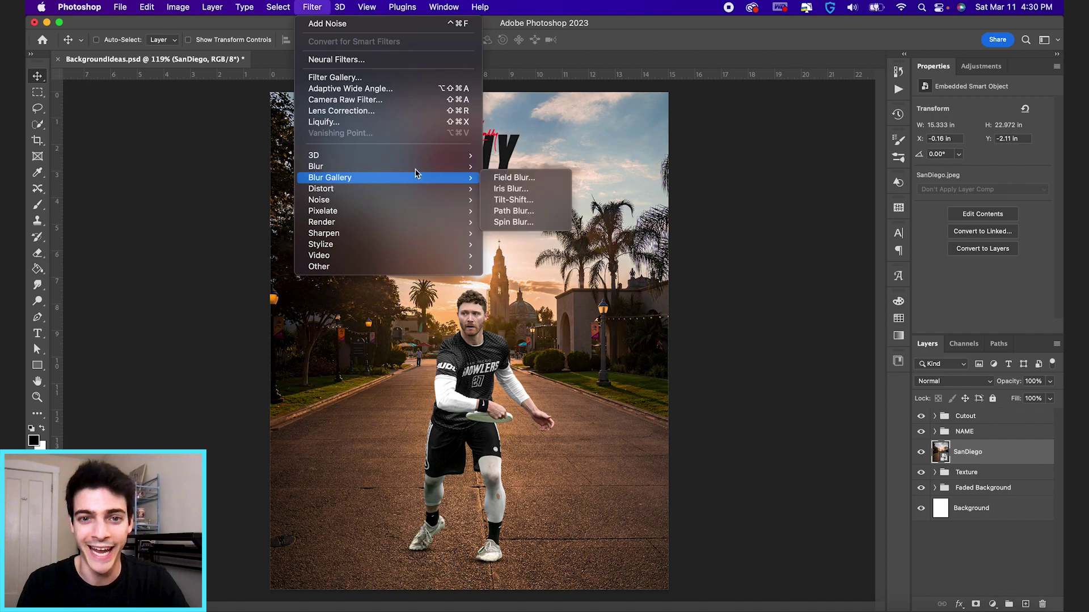
pyautogui.click(518, 200)
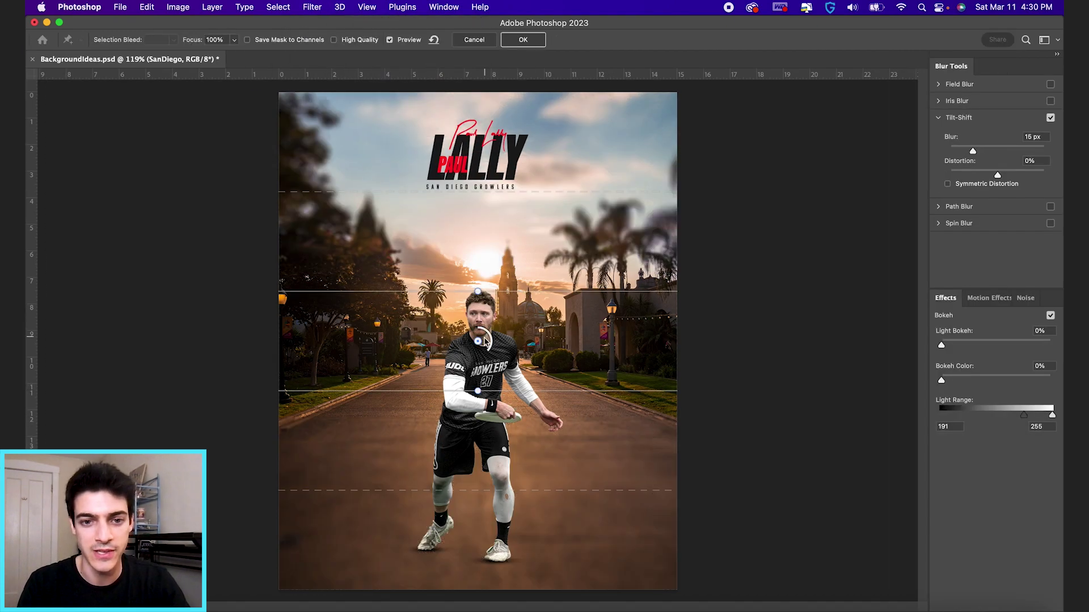
pyautogui.moveTo(485, 342); pyautogui.dragTo(471, 553)
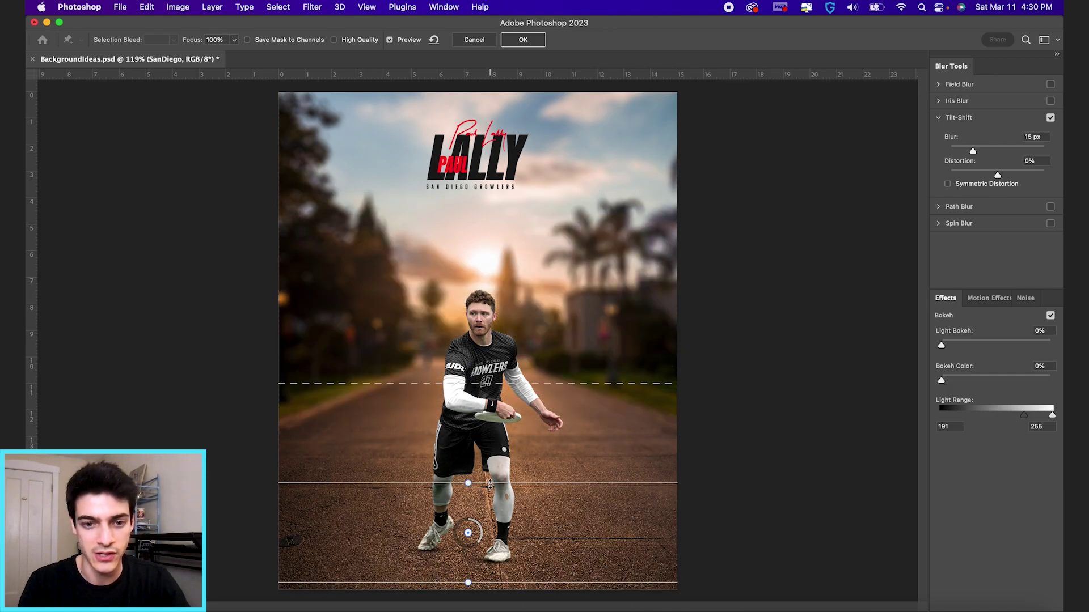
pyautogui.moveTo(490, 484); pyautogui.dragTo(490, 509)
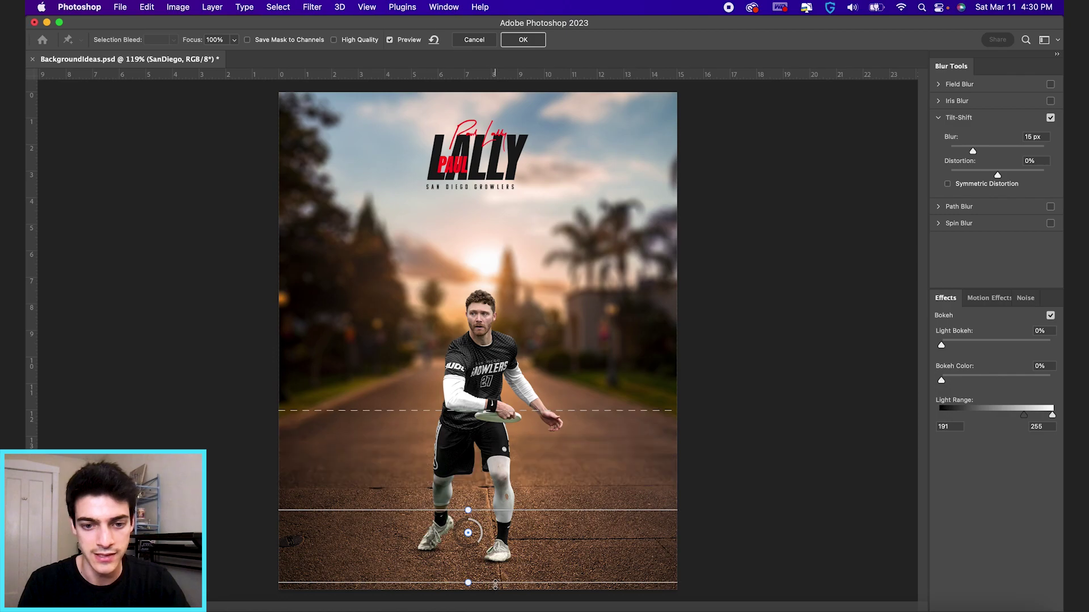
pyautogui.moveTo(495, 584); pyautogui.dragTo(495, 567)
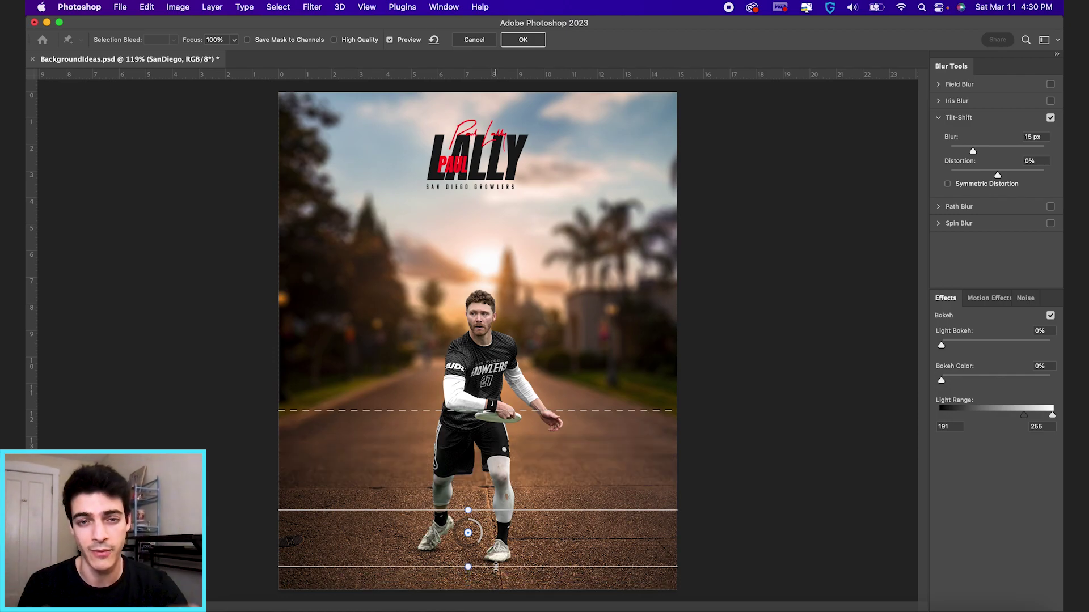
pyautogui.moveTo(559, 410); pyautogui.dragTo(558, 376)
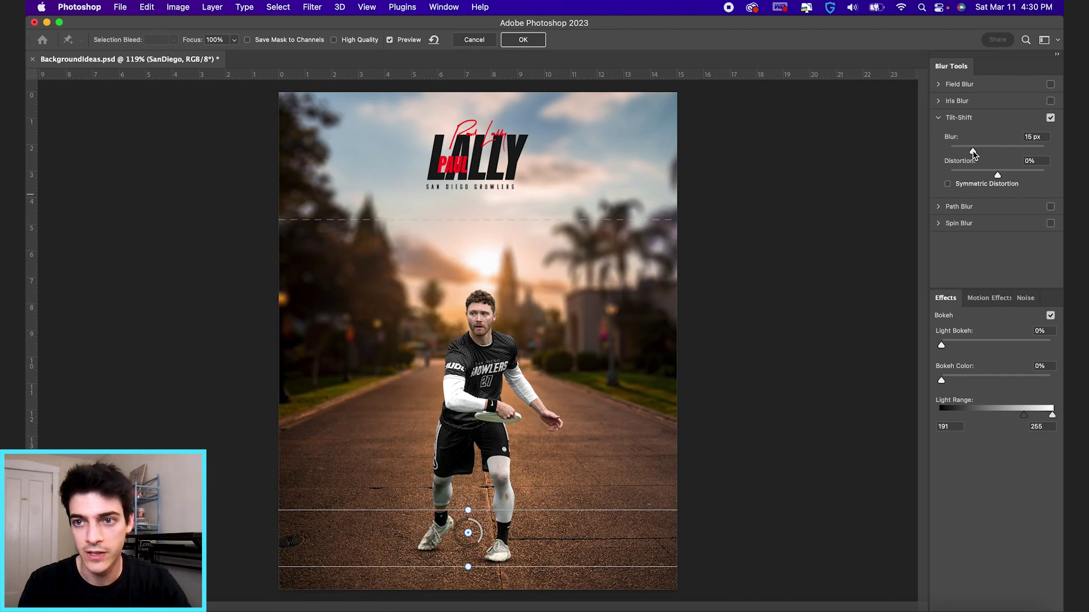
pyautogui.click(970, 152)
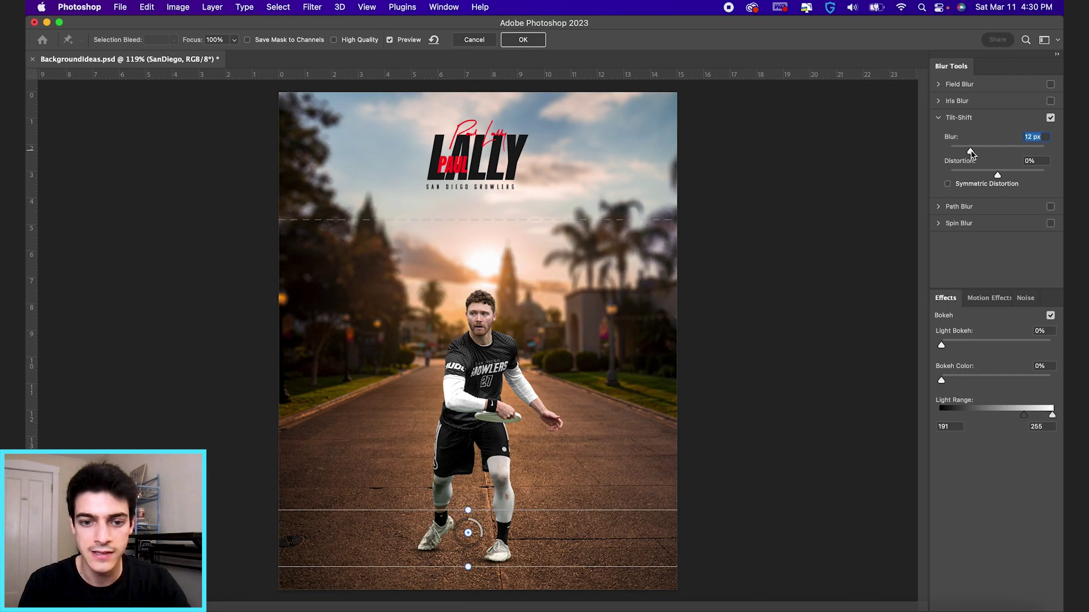
pyautogui.click(523, 41)
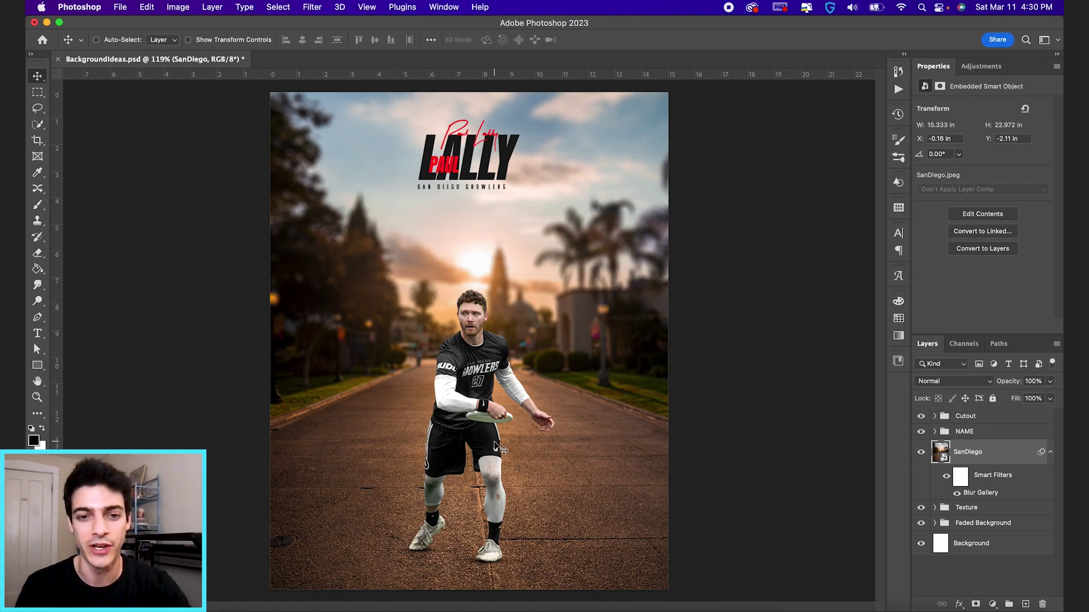
# Add a new layer above the Cutout group and fill it with orange sampled from the sunset sky.
pyautogui.keyDown('super'); pyautogui.click(499, 440); pyautogui.keyUp('super')
pyautogui.press('b')
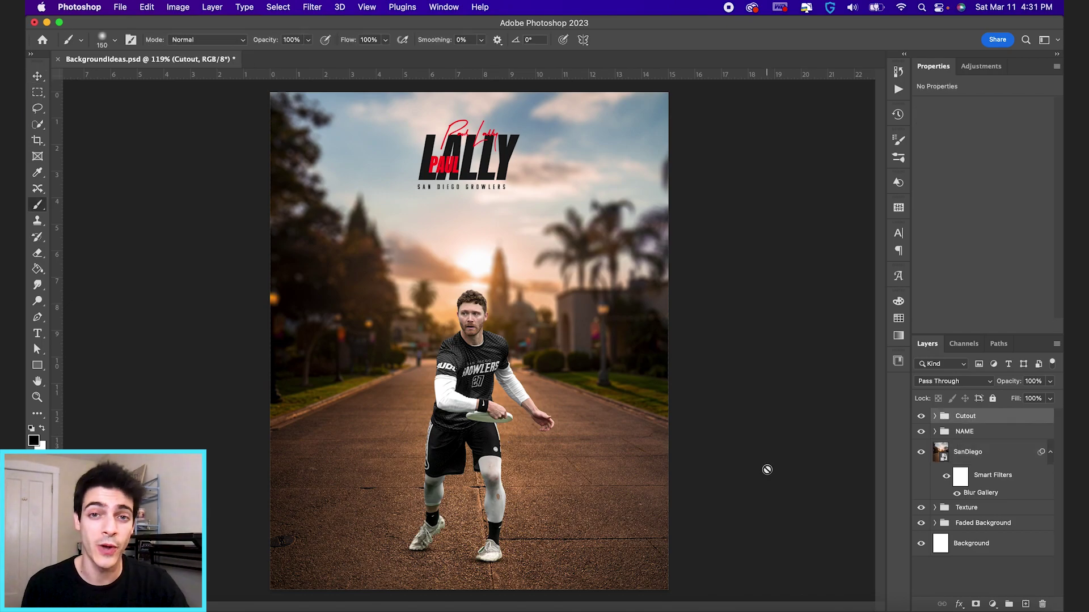
pyautogui.press('super+shift+alt+n')
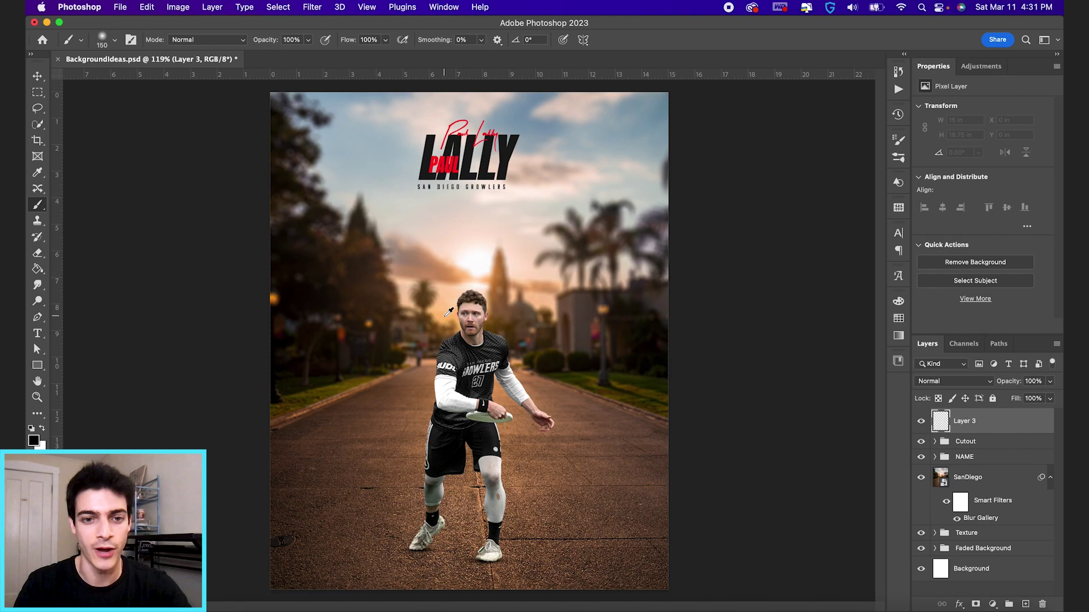
pyautogui.keyDown('alt'); pyautogui.click(480, 313); pyautogui.keyUp('alt')
pyautogui.press('g')
pyautogui.click(481, 391)
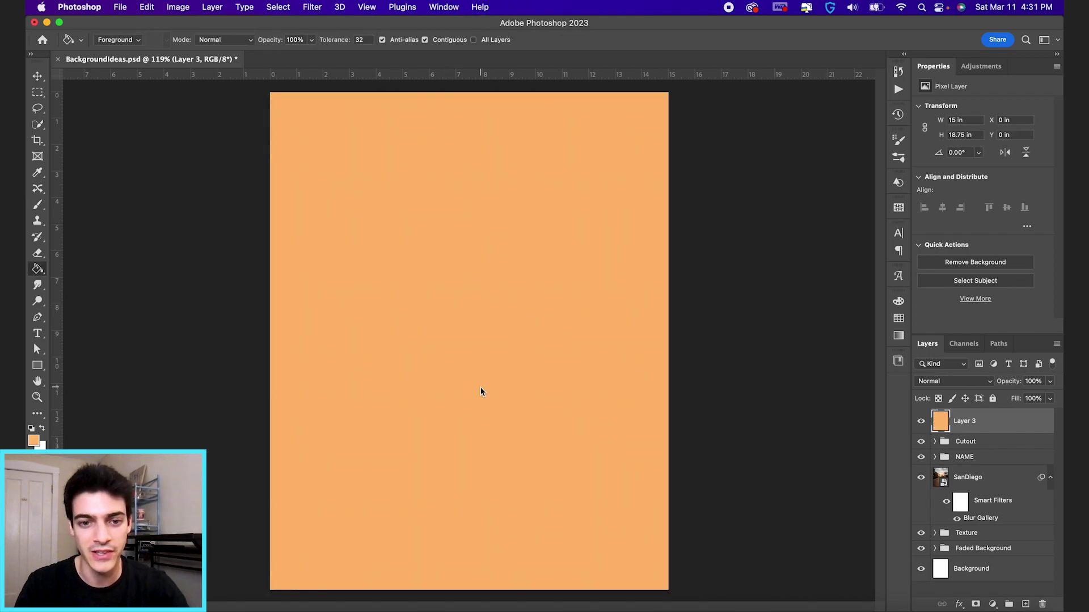
# Set the orange layer to Color blend mode, clip it to Cutout, and lower opacity to 26%.
pyautogui.click(953, 381)
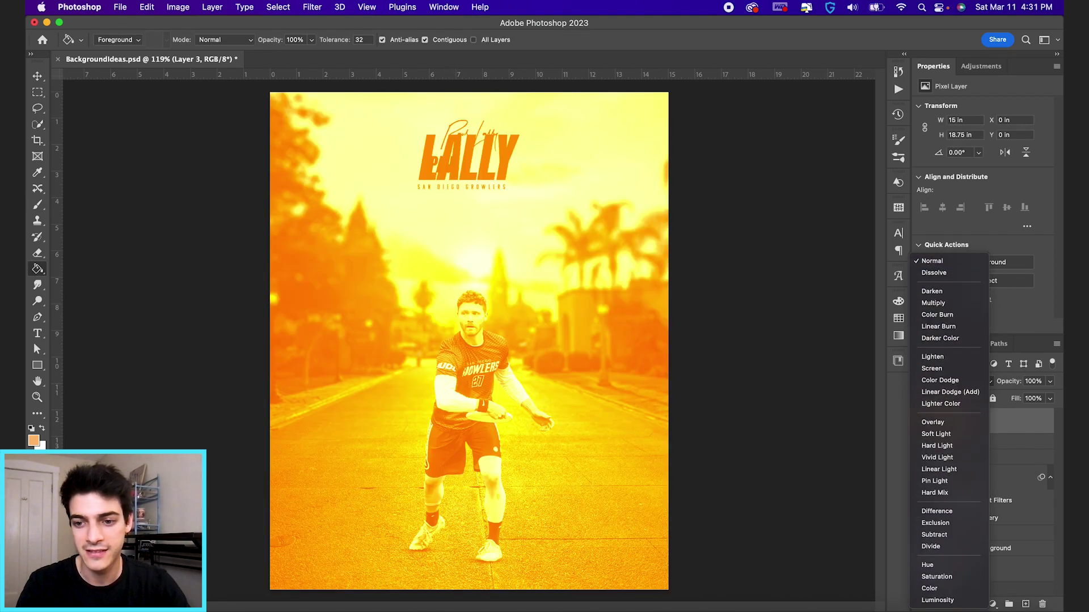
pyautogui.click(948, 589)
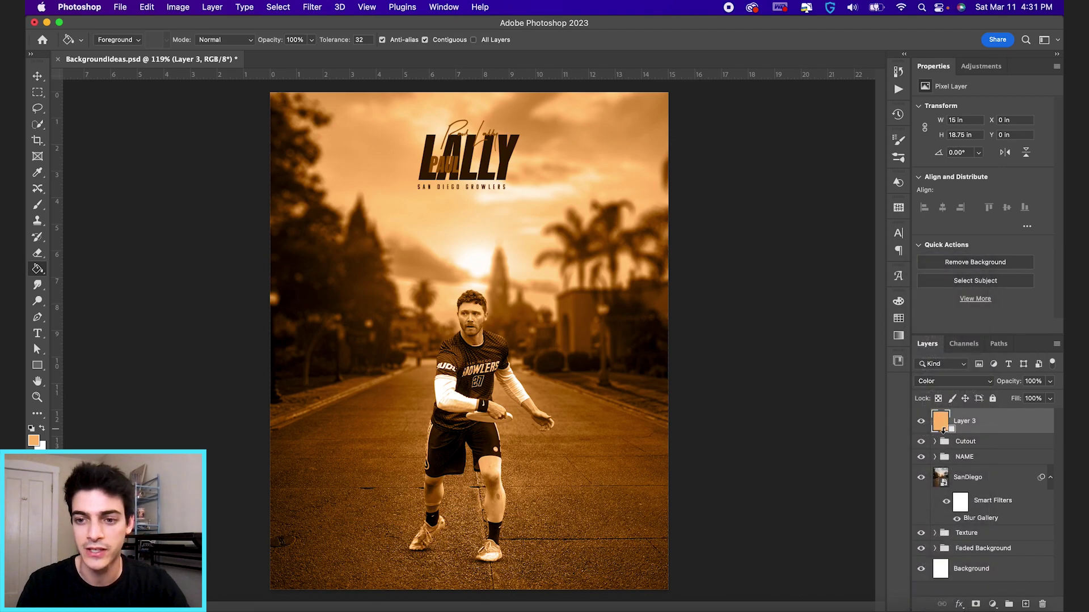
pyautogui.keyDown('alt'); pyautogui.click(943, 431); pyautogui.keyUp('alt')
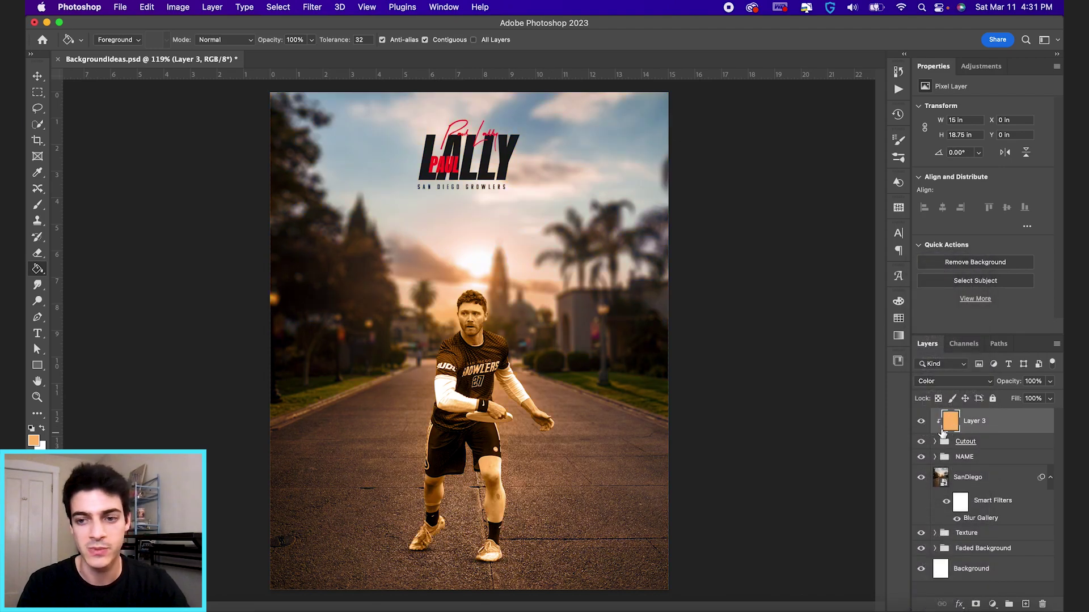
pyautogui.moveTo(1013, 379); pyautogui.dragTo(969, 381)
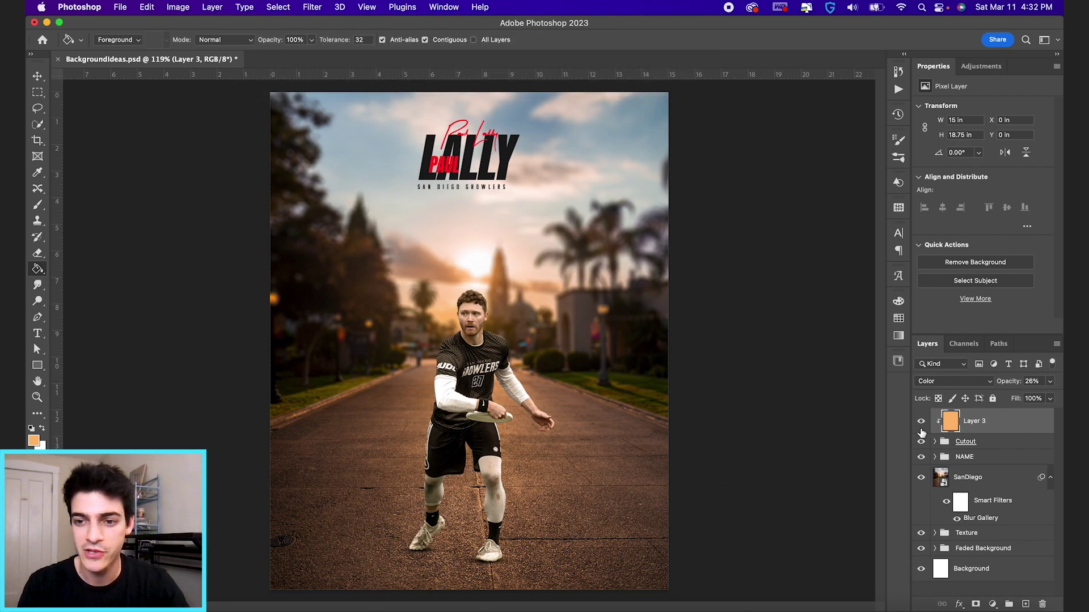
# Delete the orange tint layer and put the hidden SanDiego photo in a group named 'Photo Manipulation'.
pyautogui.press('BackSpace')
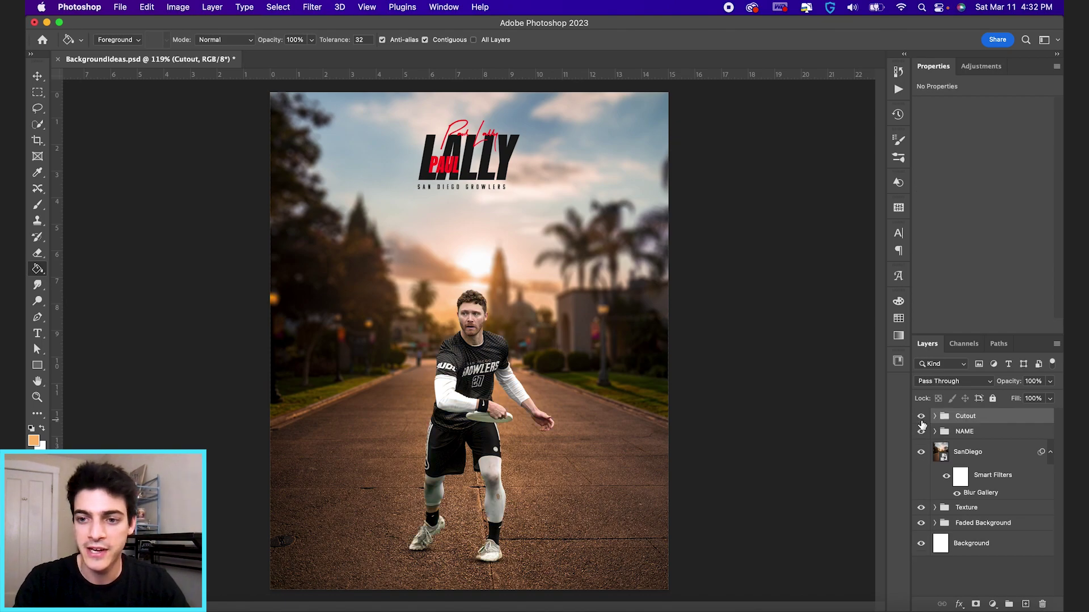
pyautogui.click(921, 454)
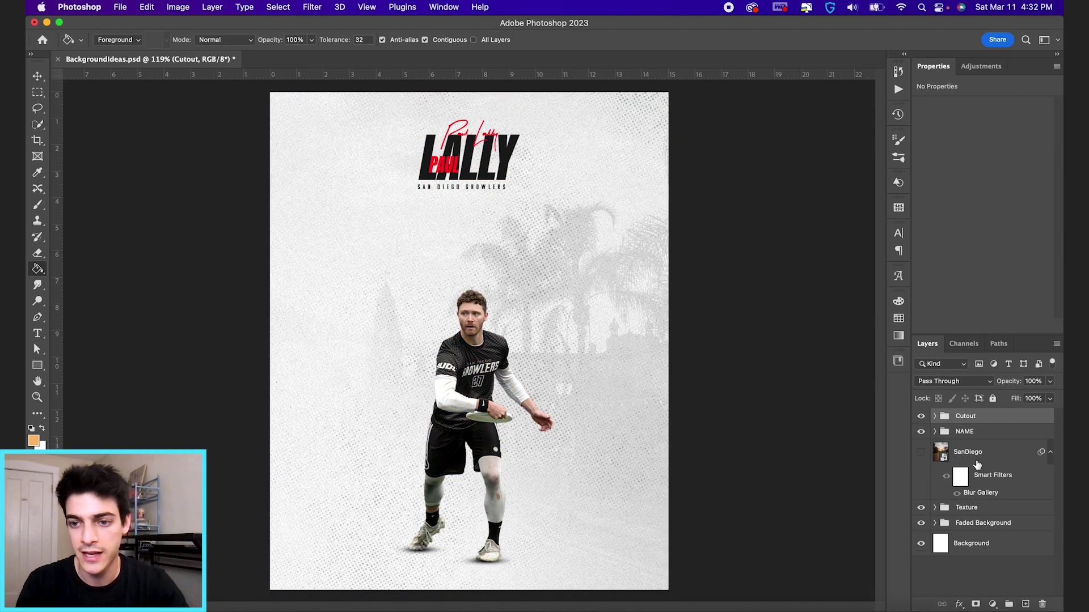
pyautogui.moveTo(976, 463); pyautogui.dragTo(1009, 604)
pyautogui.doubleClick(965, 447)
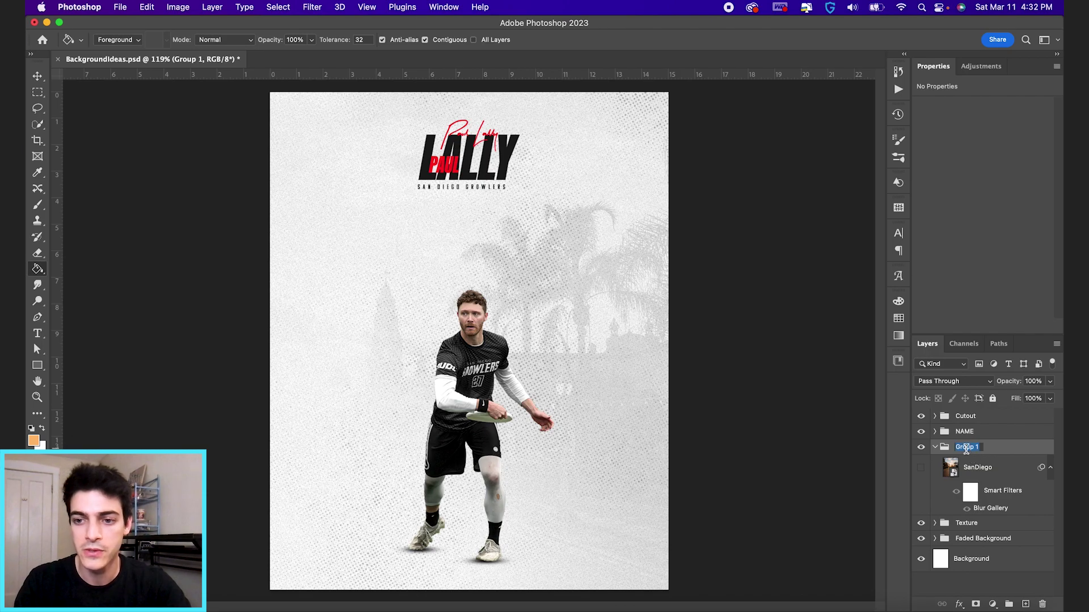
pyautogui.write('Photo Mani')
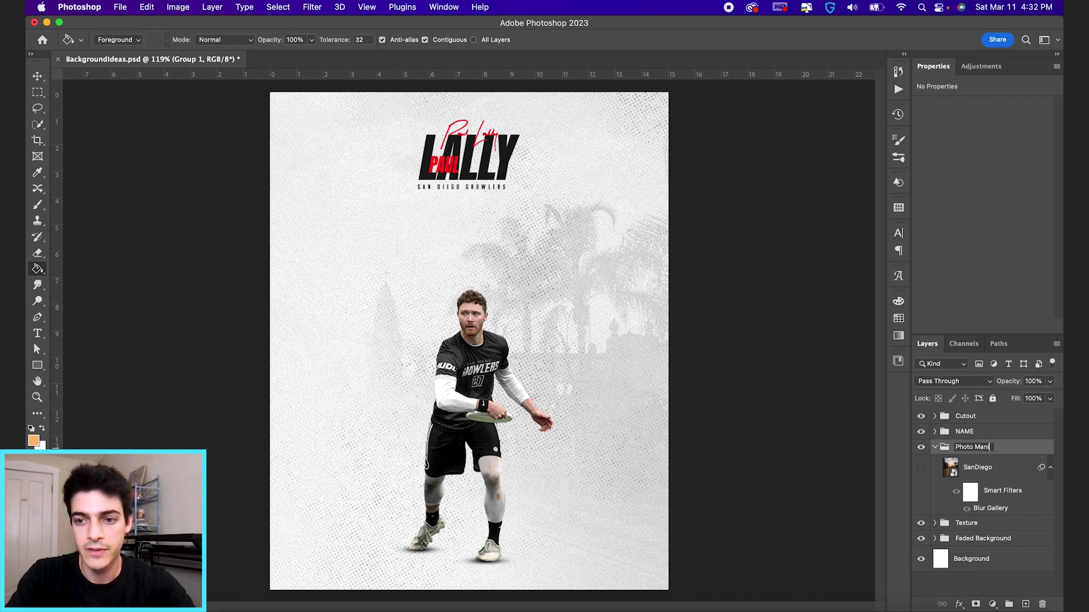
pyautogui.write('pulation')
pyautogui.press('Return')
# Collapse and hide the Photo Manipulation, Texture and Faded Background groups.
pyautogui.click(934, 448)
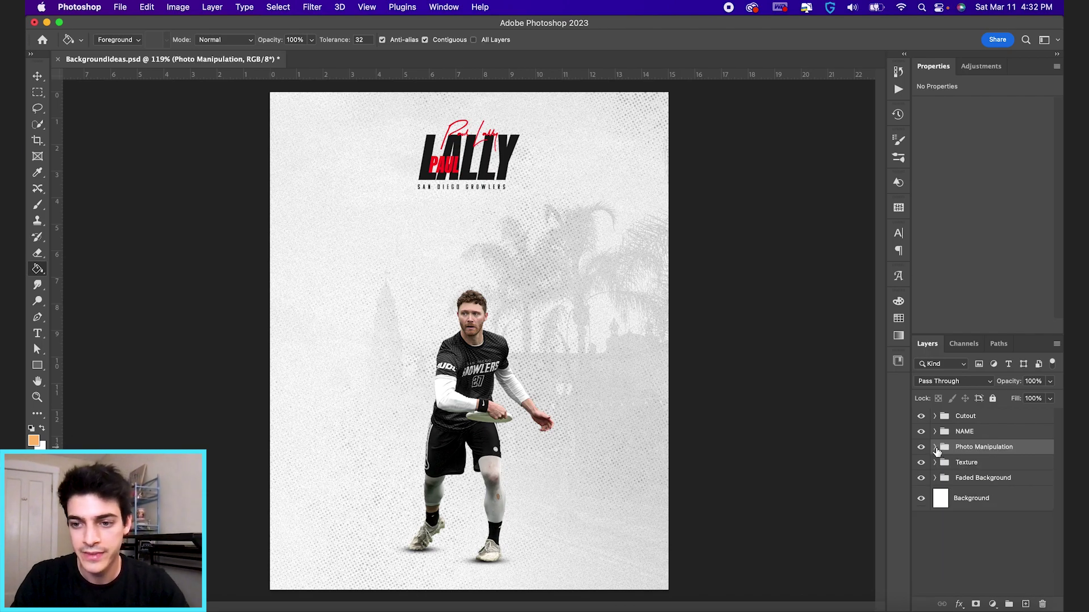
pyautogui.click(920, 478)
pyautogui.click(921, 447)
pyautogui.click(921, 463)
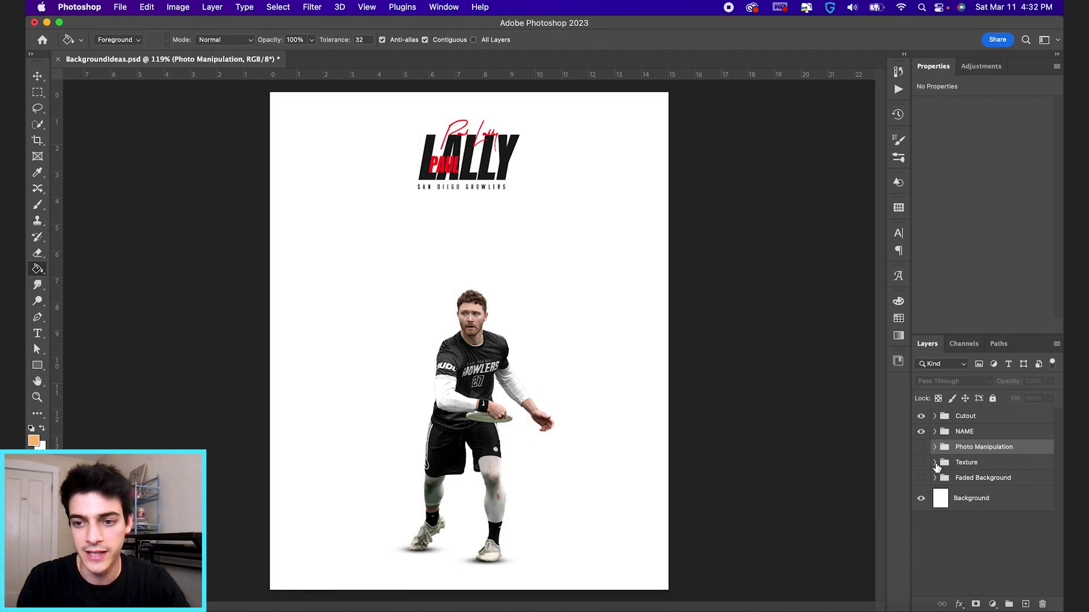
# Place lallyPhoto-1-Cutout.psd from the 5 Background Ideas folder into the poster, slightly enlarged.
pyautogui.press('super+Tab')
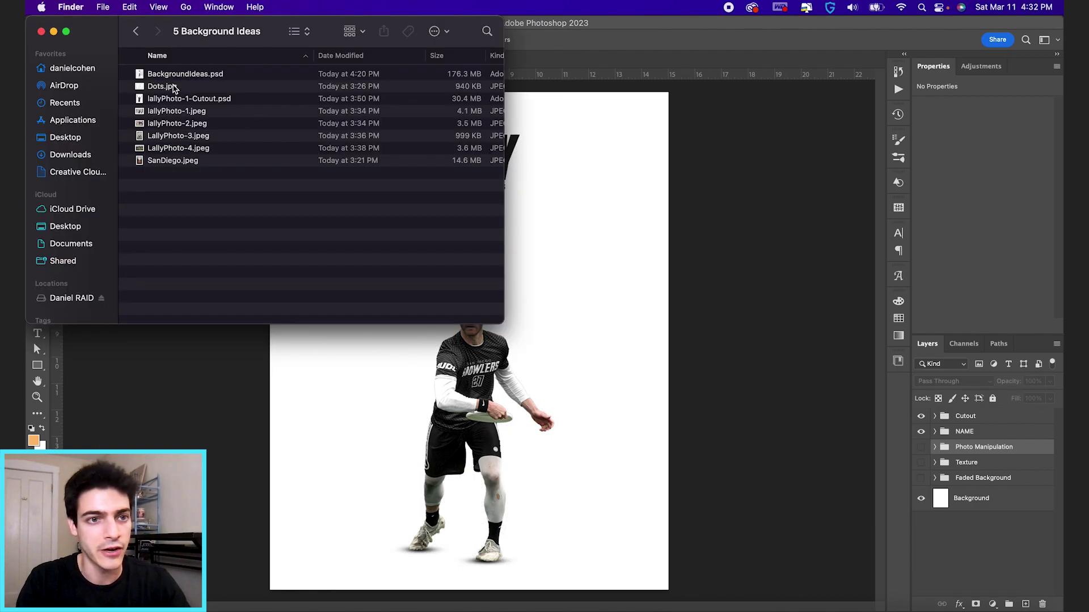
pyautogui.moveTo(168, 101); pyautogui.dragTo(469, 430)
pyautogui.moveTo(642, 89); pyautogui.dragTo(661, 86)
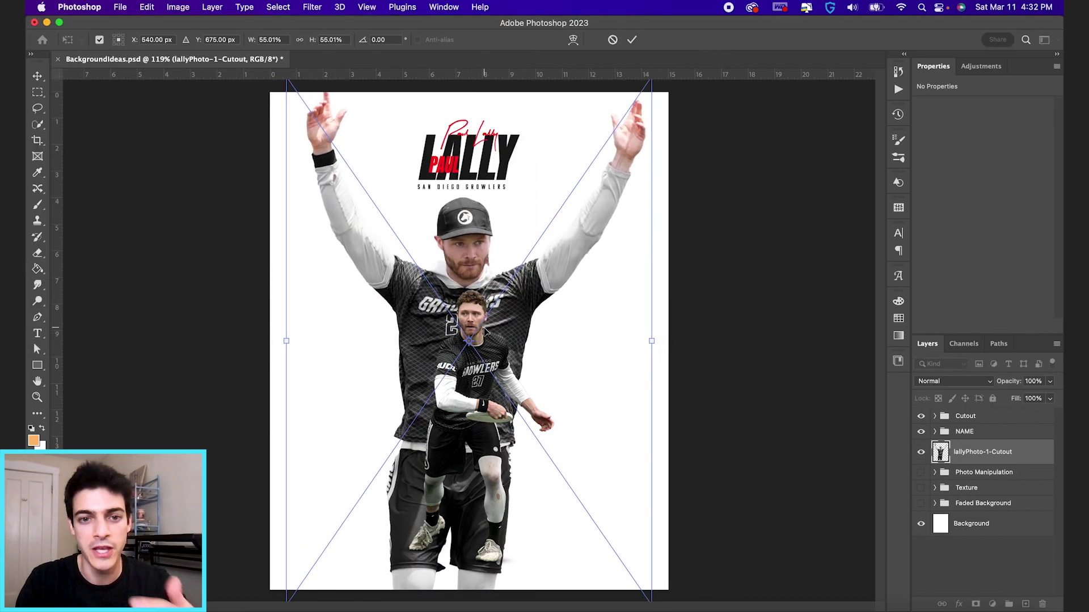
pyautogui.press('Return')
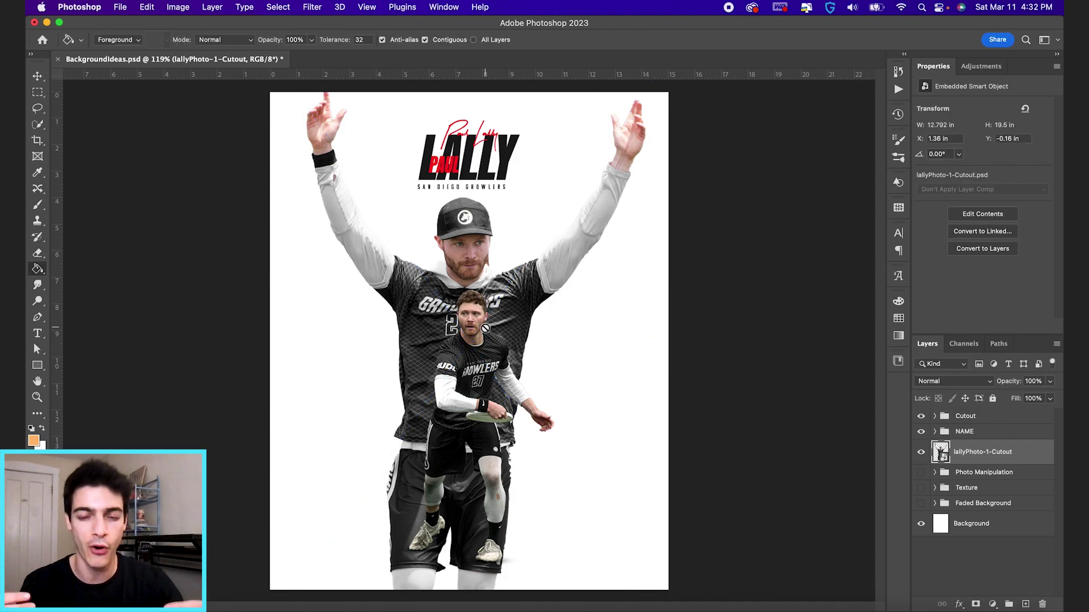
# Nudge the large player slightly down and right, and duplicate the Cutout group.
pyautogui.press('v')
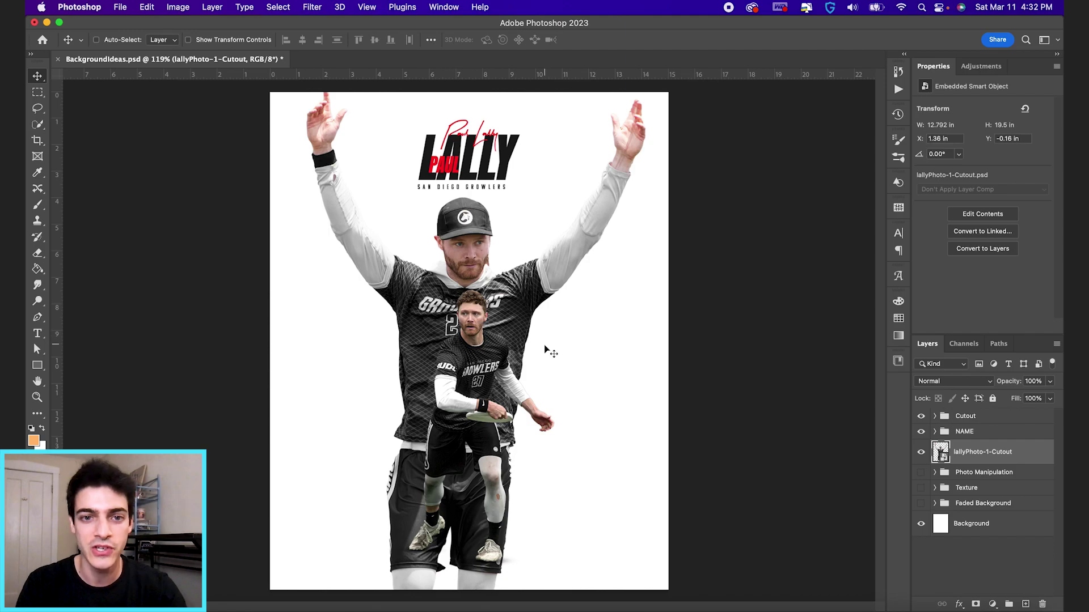
pyautogui.moveTo(541, 342); pyautogui.dragTo(543, 349)
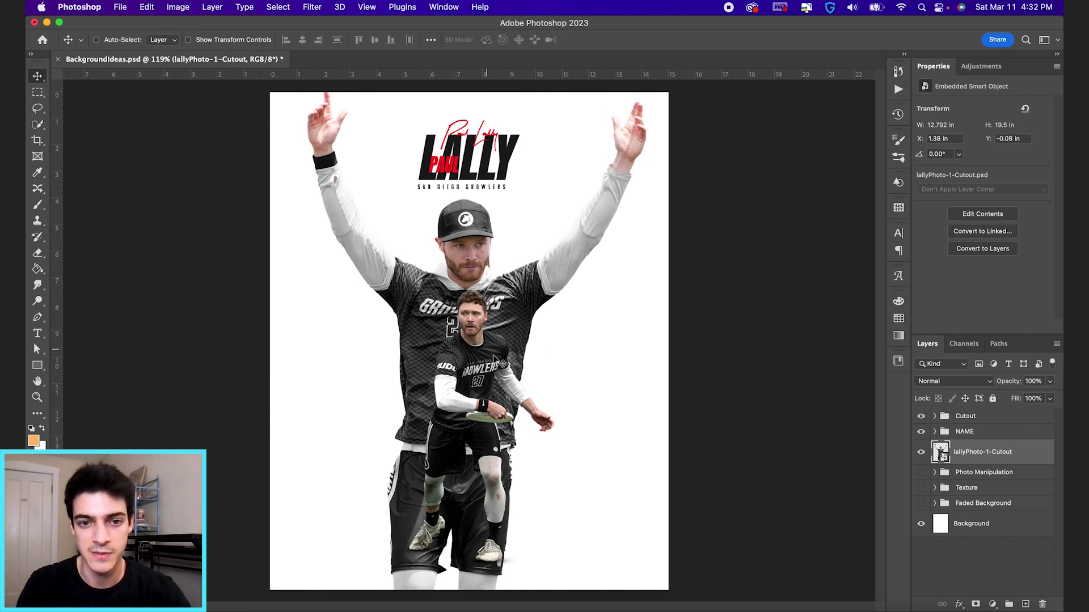
pyautogui.click(953, 424)
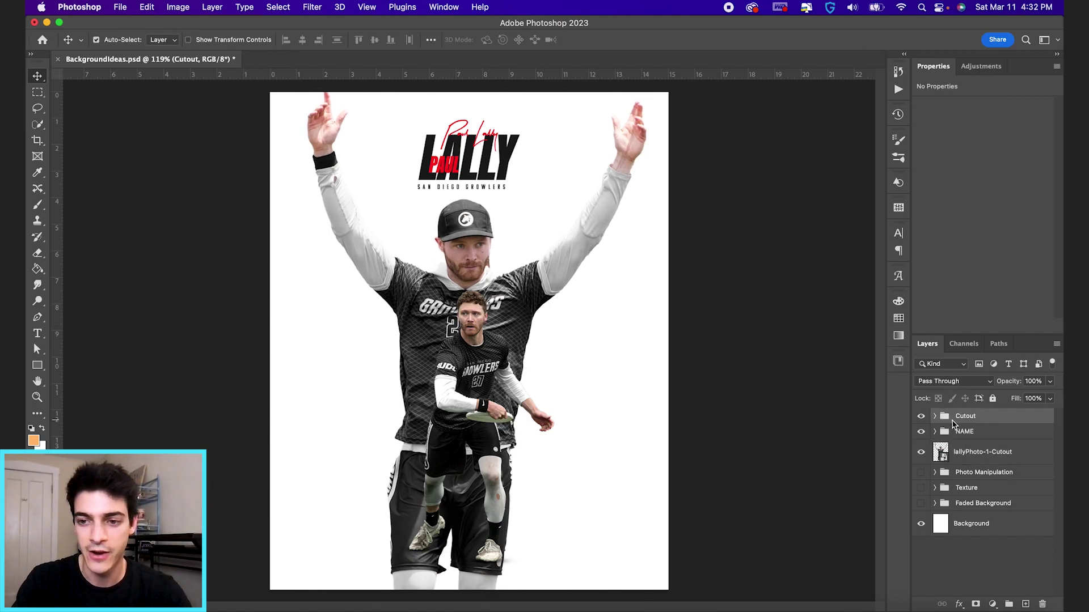
pyautogui.press('super+j')
# Hide the original Cutout, shrink the copy to about 75% and move it right.
pyautogui.click(921, 431)
pyautogui.press('super+t')
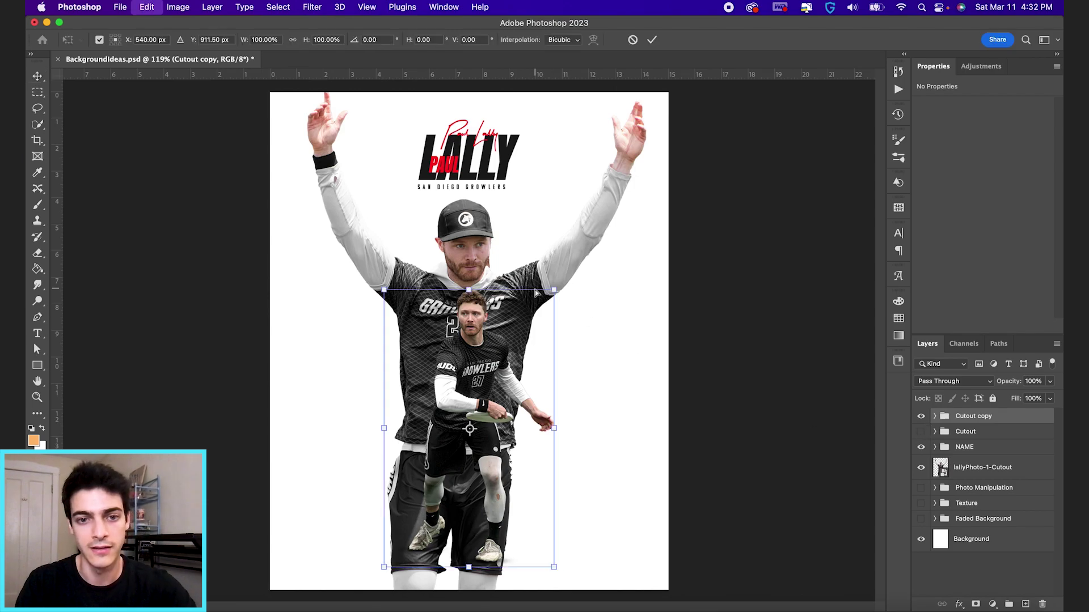
pyautogui.moveTo(555, 290); pyautogui.dragTo(529, 358)
pyautogui.press('Return')
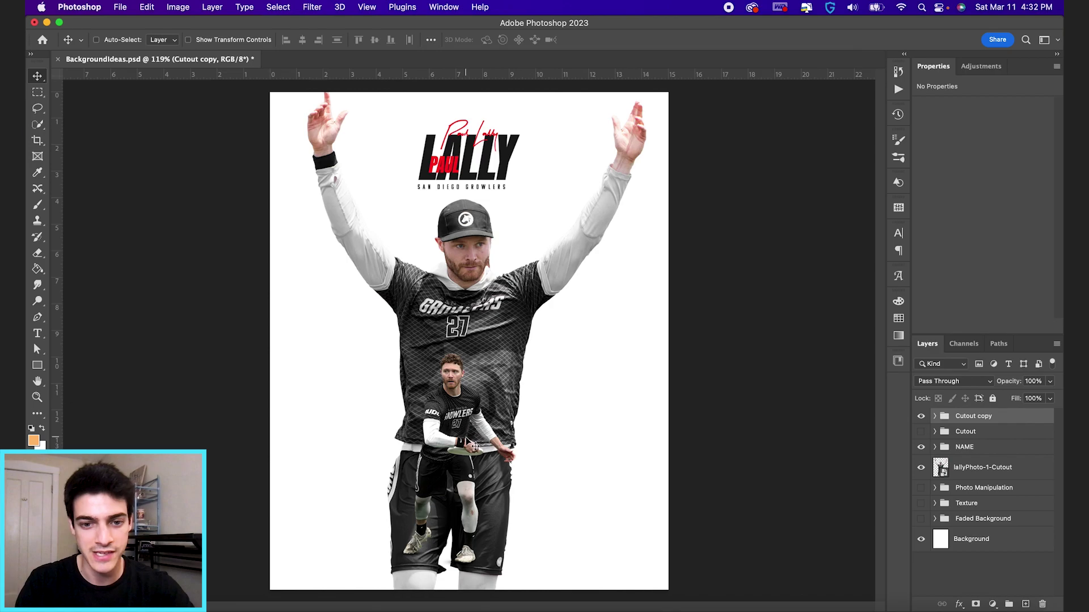
pyautogui.moveTo(476, 446); pyautogui.dragTo(536, 448)
# Set the big lallyPhoto-1-Cutout image to 55% opacity in Luminosity blend mode.
pyautogui.click(950, 475)
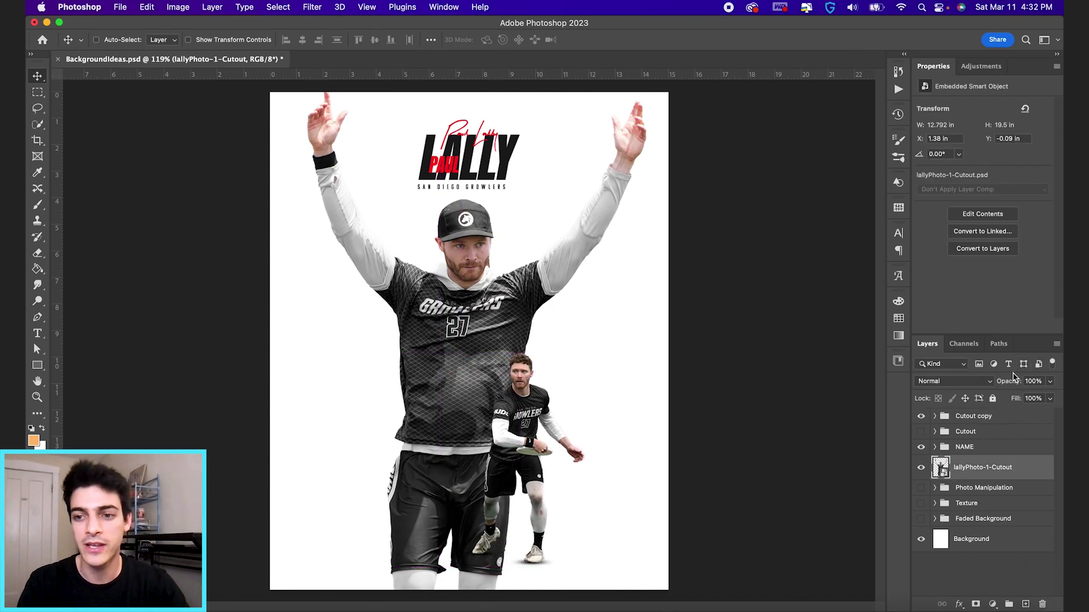
pyautogui.moveTo(1001, 387); pyautogui.dragTo(984, 386)
pyautogui.click(964, 382)
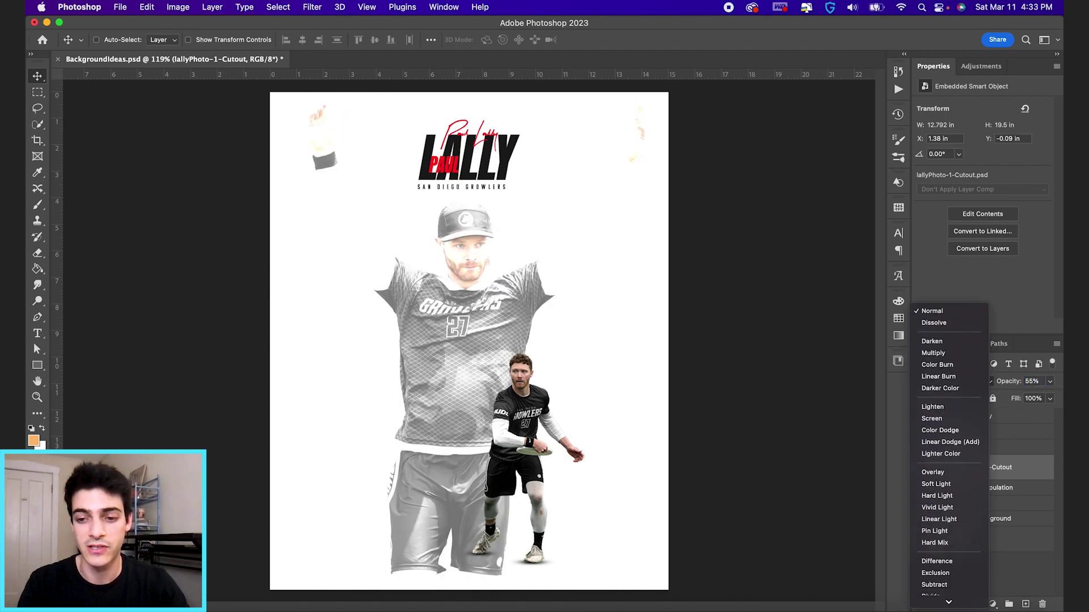
pyautogui.click(942, 600)
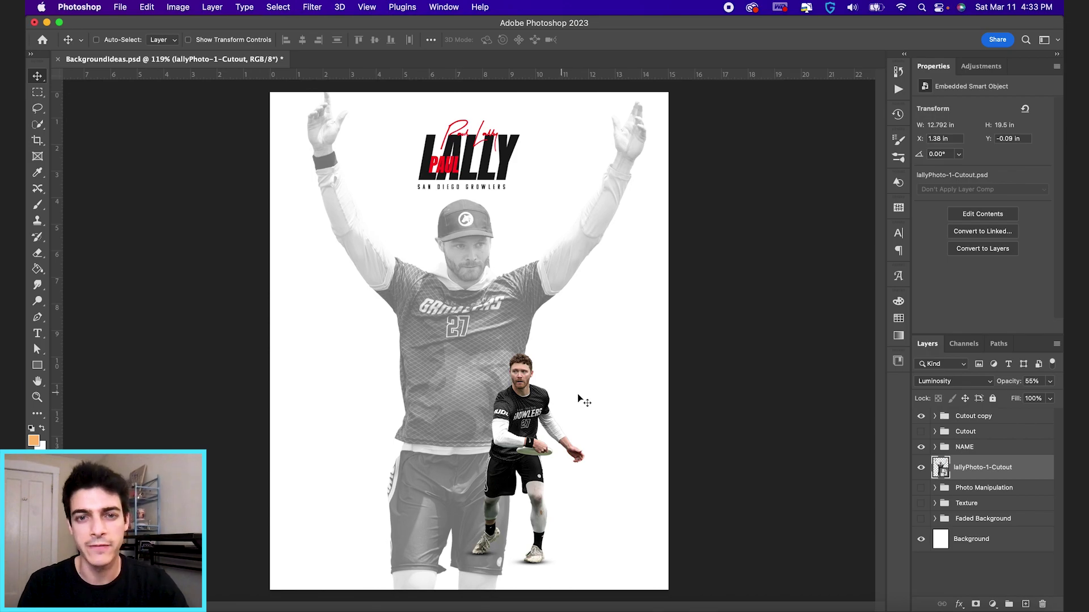
# Add a layer mask to the big player and paint black with a 600 px brush along the bottom.
pyautogui.click(976, 604)
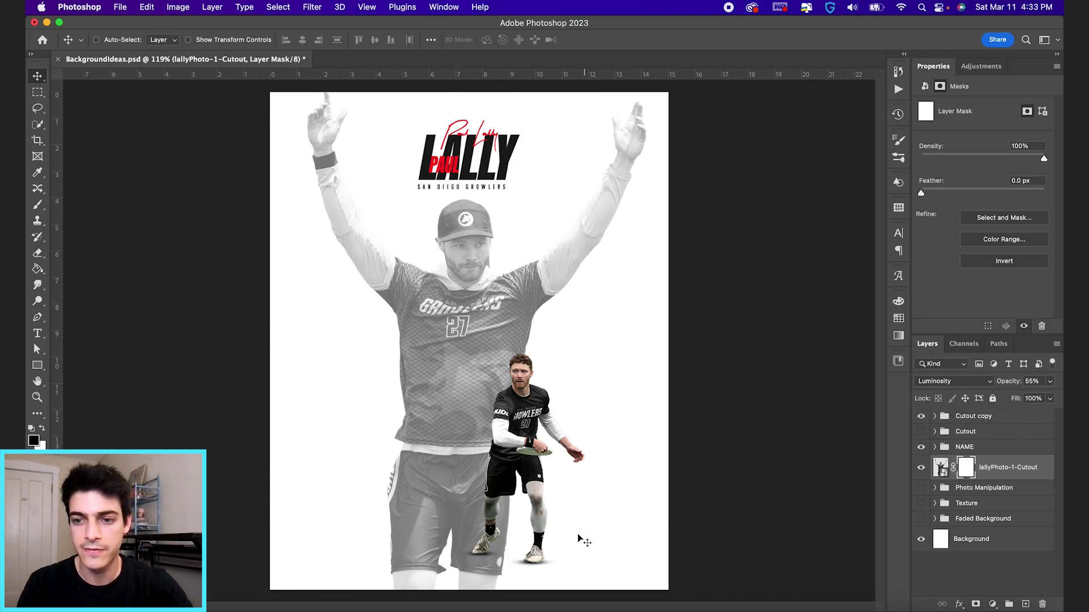
pyautogui.press('b')
pyautogui.press('d')
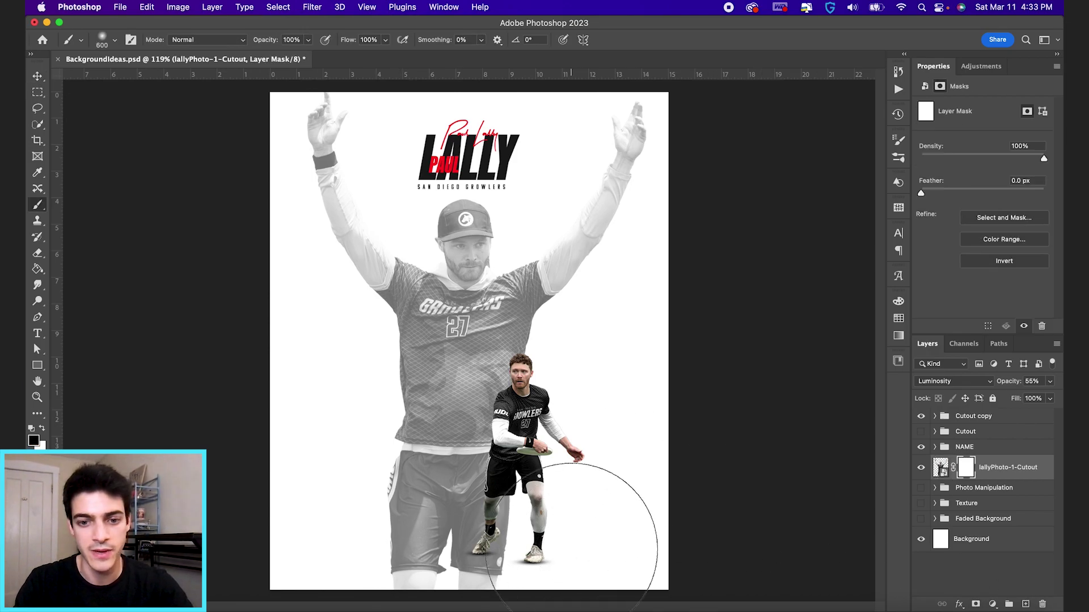
pyautogui.press(']')
pyautogui.press(']')
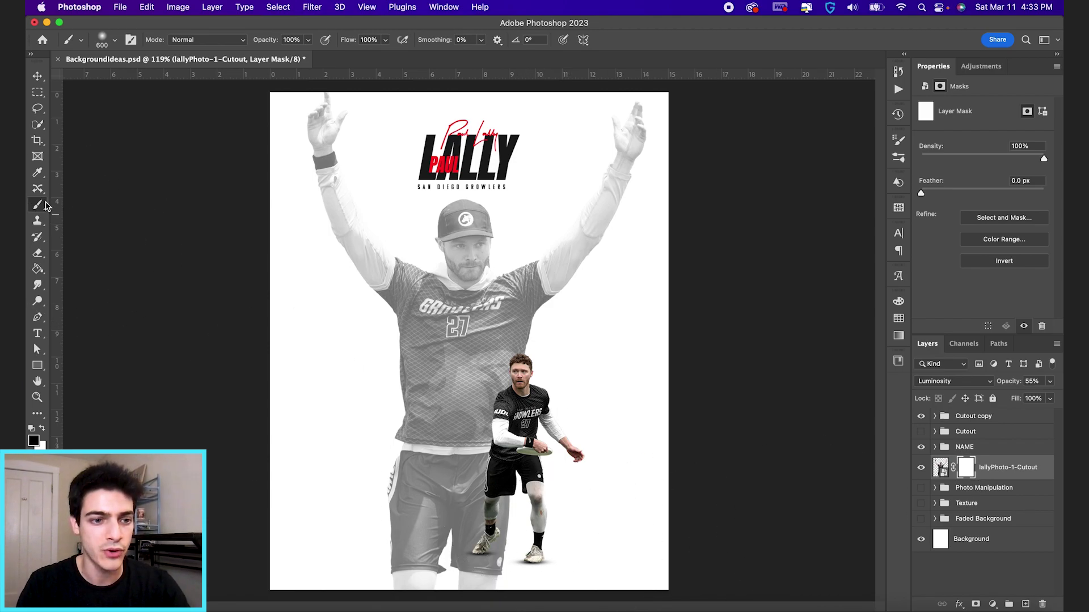
pyautogui.moveTo(537, 560)
pyautogui.mouseDown()
pyautogui.moveTo(383, 574)
pyautogui.moveTo(418, 587)
pyautogui.moveTo(343, 586)
pyautogui.moveTo(546, 567)
pyautogui.moveTo(395, 570)
pyautogui.moveTo(345, 549)
pyautogui.moveTo(583, 544)
pyautogui.mouseUp()
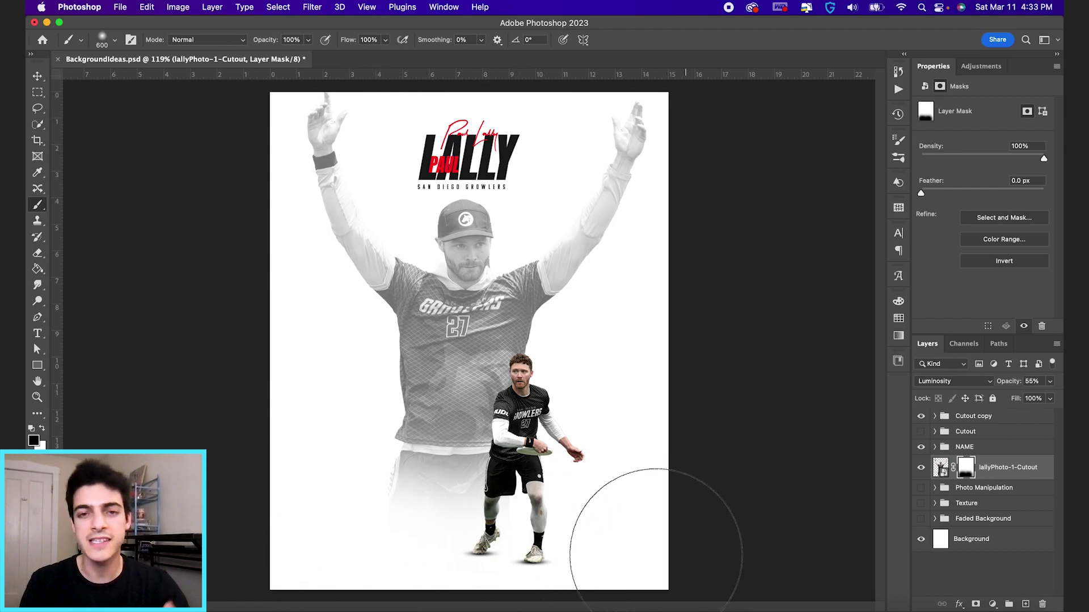
# Undo the last mask stroke and open the big image's smart object contents.
pyautogui.press('super+z')
pyautogui.press('v')
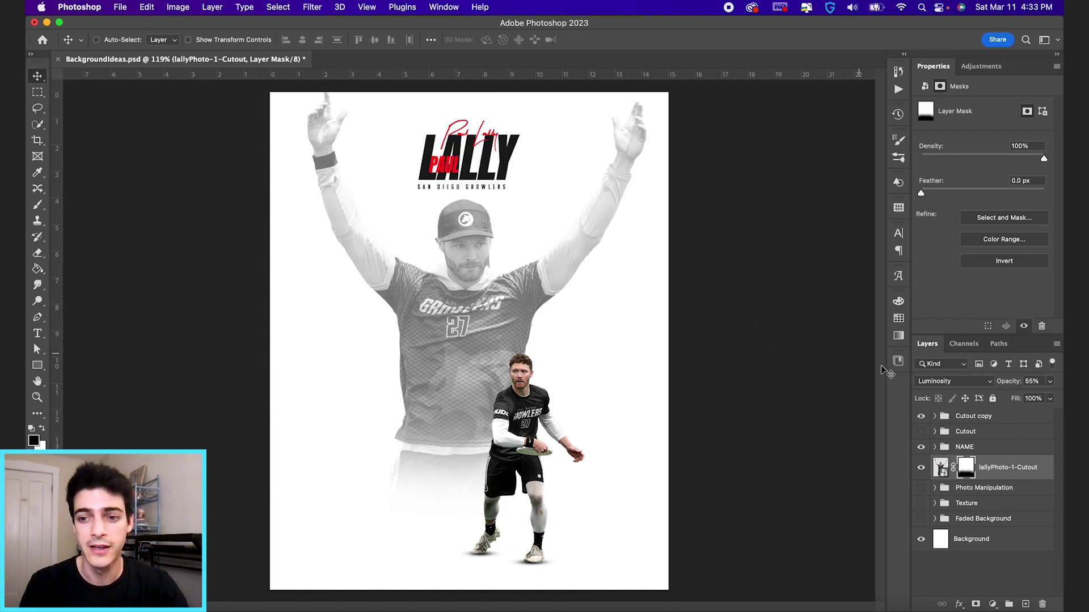
pyautogui.doubleClick(941, 468)
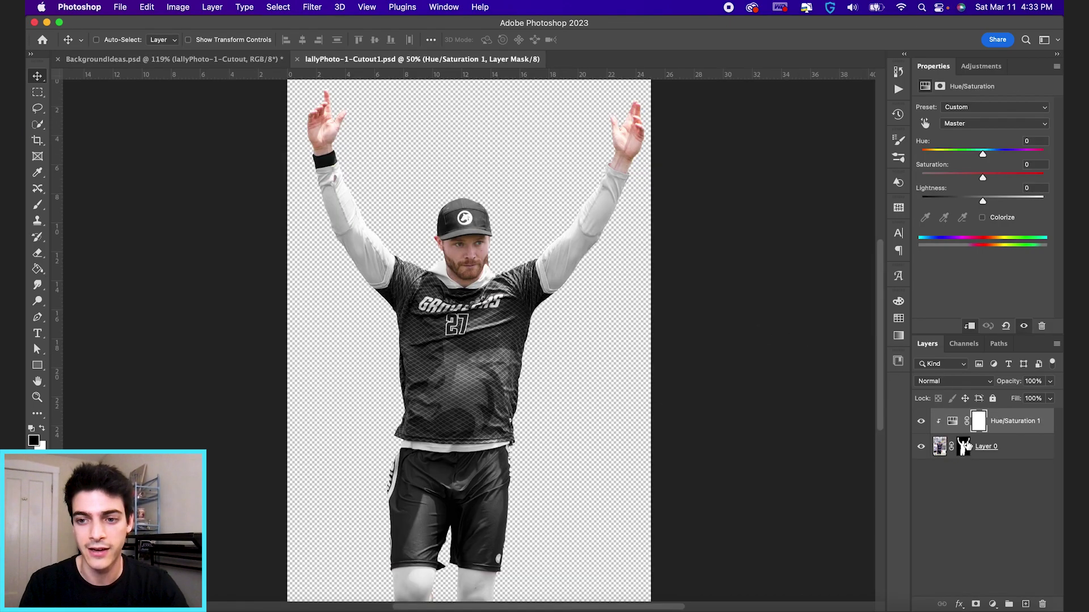
# Disable Layer 0's cutout mask in the smart object, save it, and return to the poster.
pyautogui.keyDown('shift'); pyautogui.click(964, 448); pyautogui.keyUp('shift')
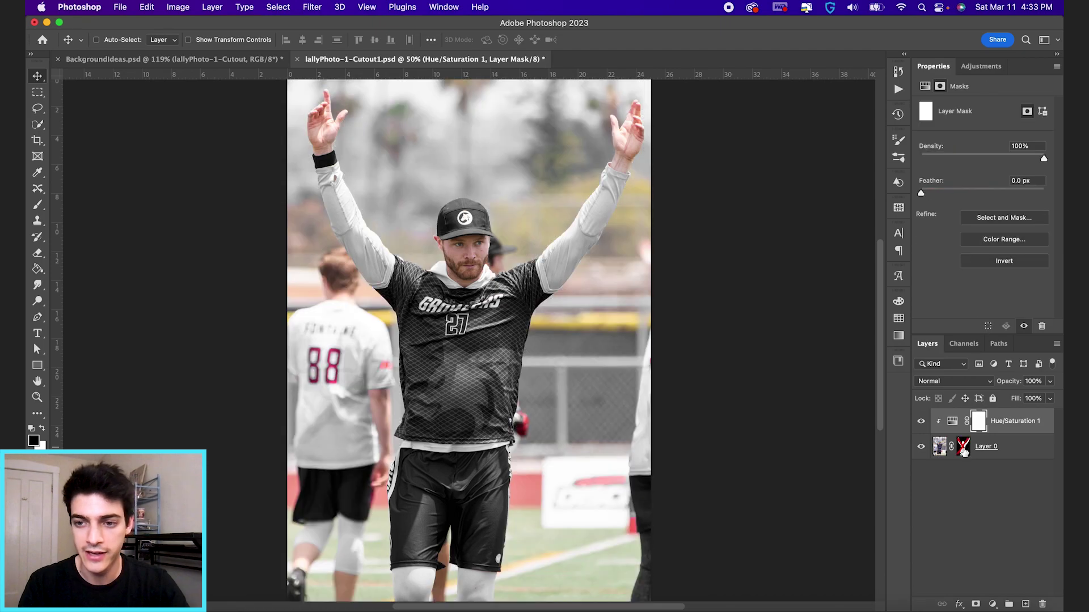
pyautogui.press('super+s')
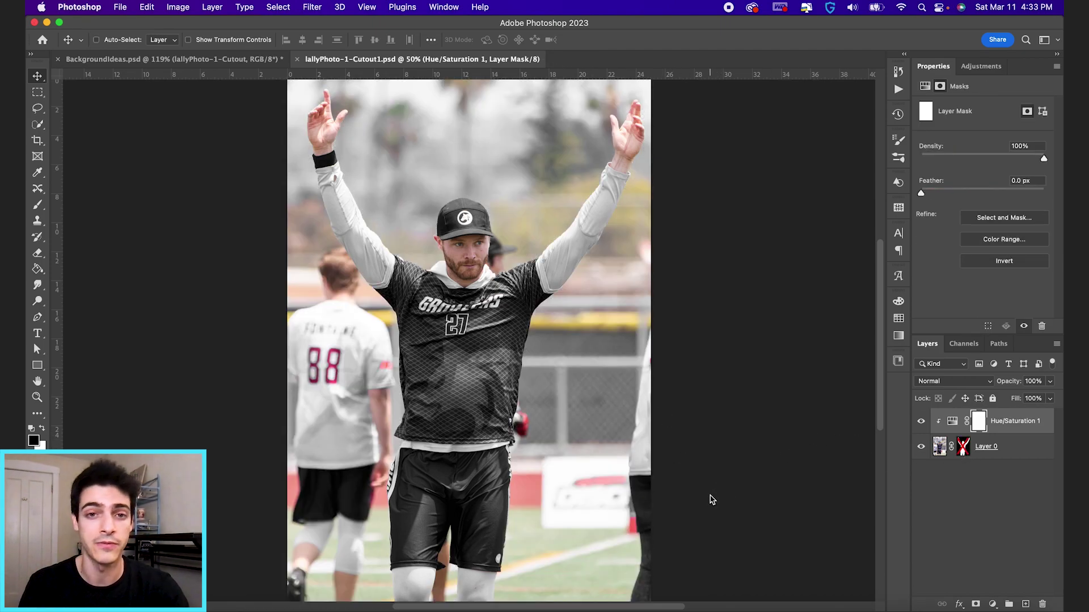
pyautogui.press('super+w')
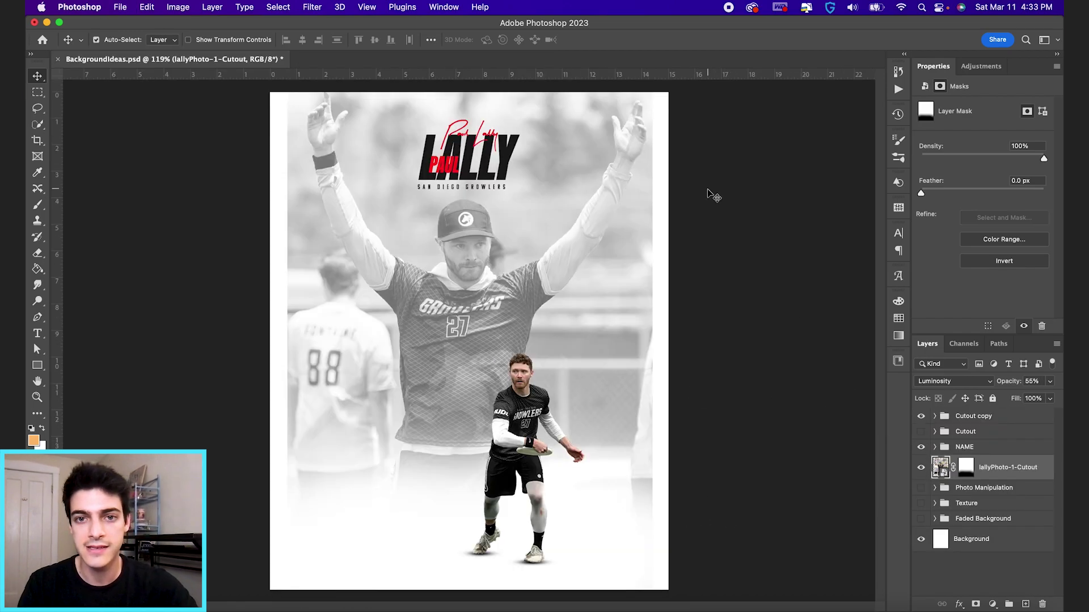
# Scale the big player photo to 110%, move it down slightly, and fade it to 34% opacity.
pyautogui.press('super+t')
pyautogui.moveTo(653, 82); pyautogui.dragTo(671, 57)
pyautogui.moveTo(607, 230)
pyautogui.mouseDown()
pyautogui.moveTo(608, 251)
pyautogui.moveTo(606, 240)
pyautogui.mouseUp()
pyautogui.press('Return')
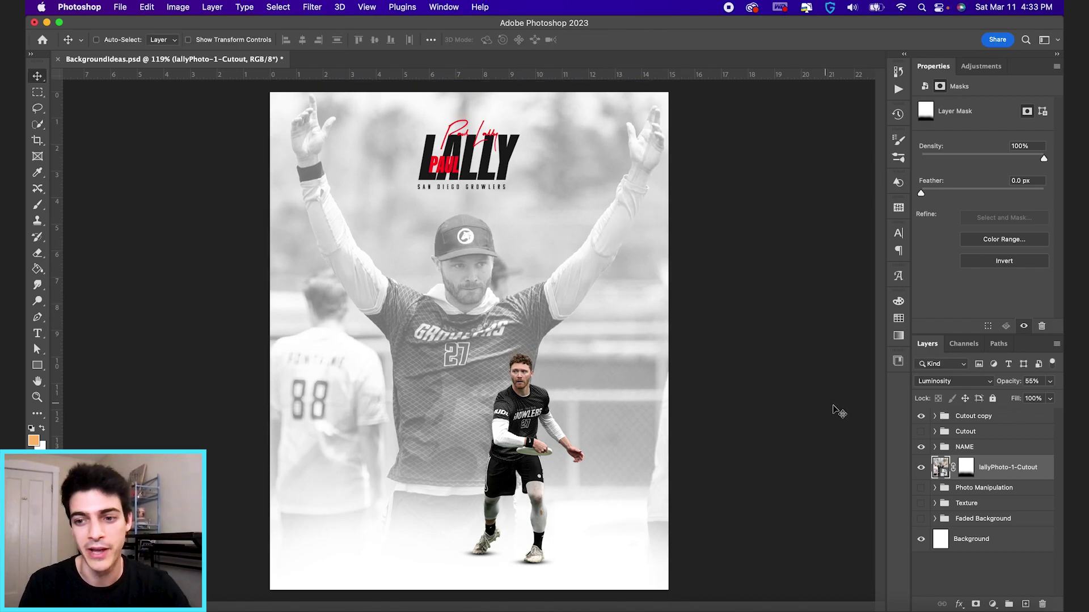
pyautogui.moveTo(1007, 385); pyautogui.dragTo(989, 383)
pyautogui.click(971, 504)
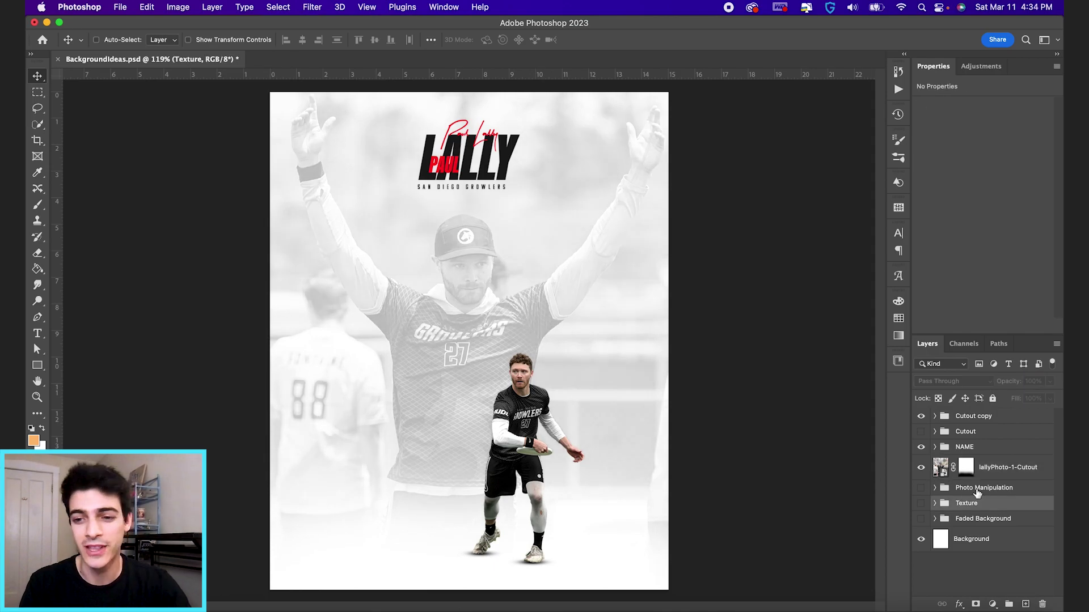
# Show the Texture group, move it above the big image, and lower its opacity to 50%.
pyautogui.click(921, 503)
pyautogui.moveTo(942, 503); pyautogui.dragTo(943, 463)
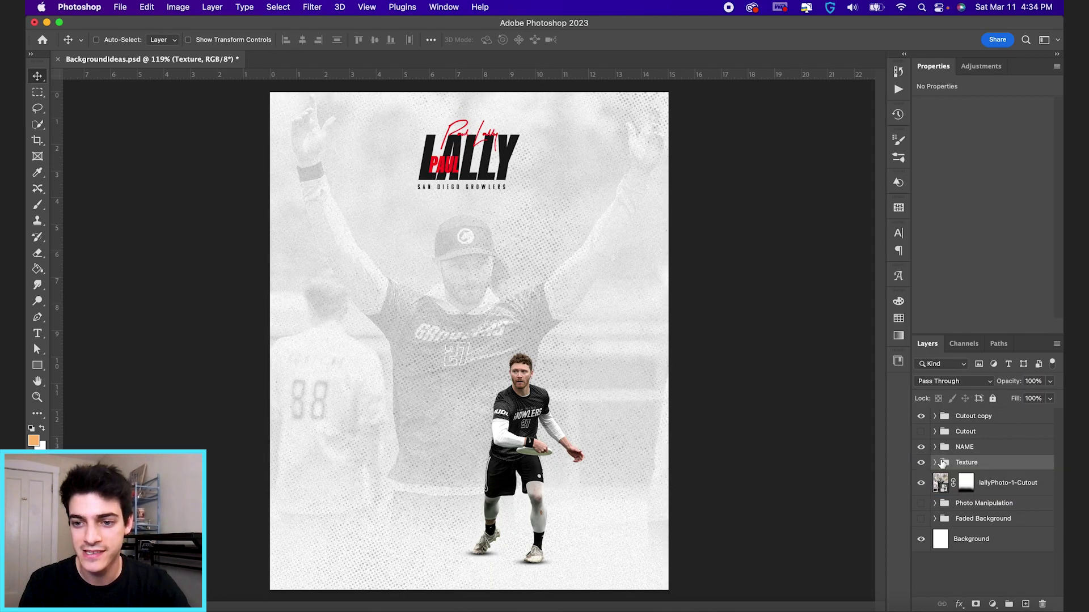
pyautogui.moveTo(1015, 383); pyautogui.dragTo(985, 380)
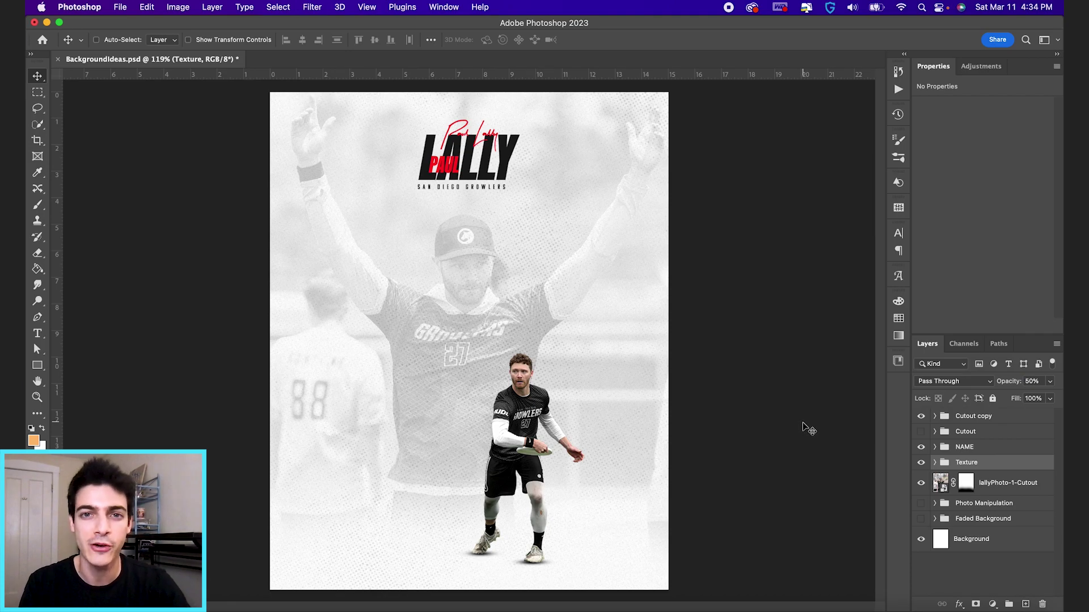
# Group the big player image as 'Big IMage', then hide the Texture and Big IMage groups.
pyautogui.click(989, 487)
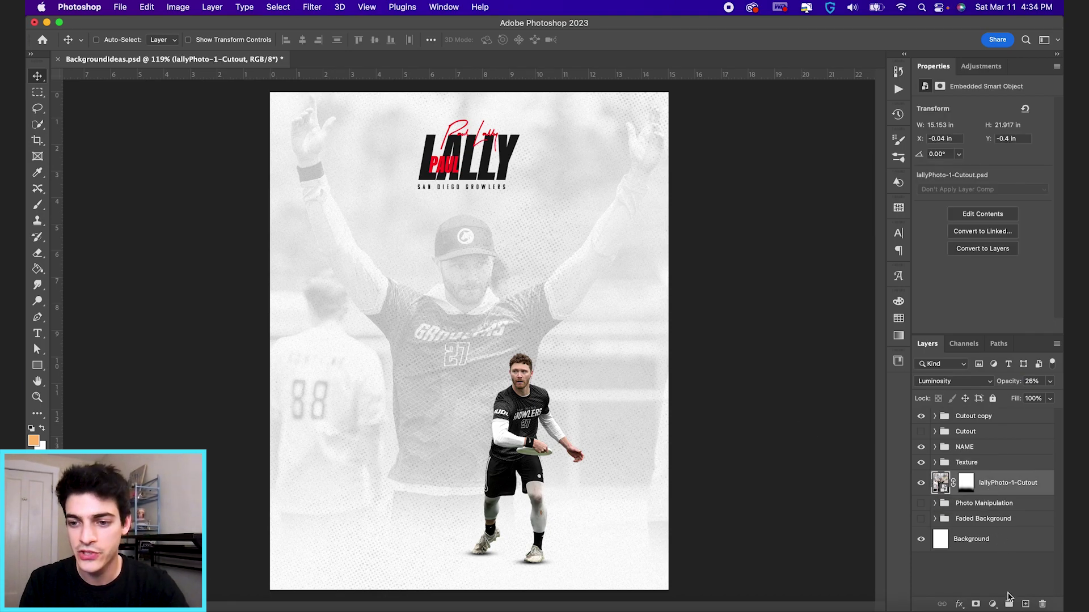
pyautogui.click(1009, 603)
pyautogui.doubleClick(964, 478)
pyautogui.write('Big')
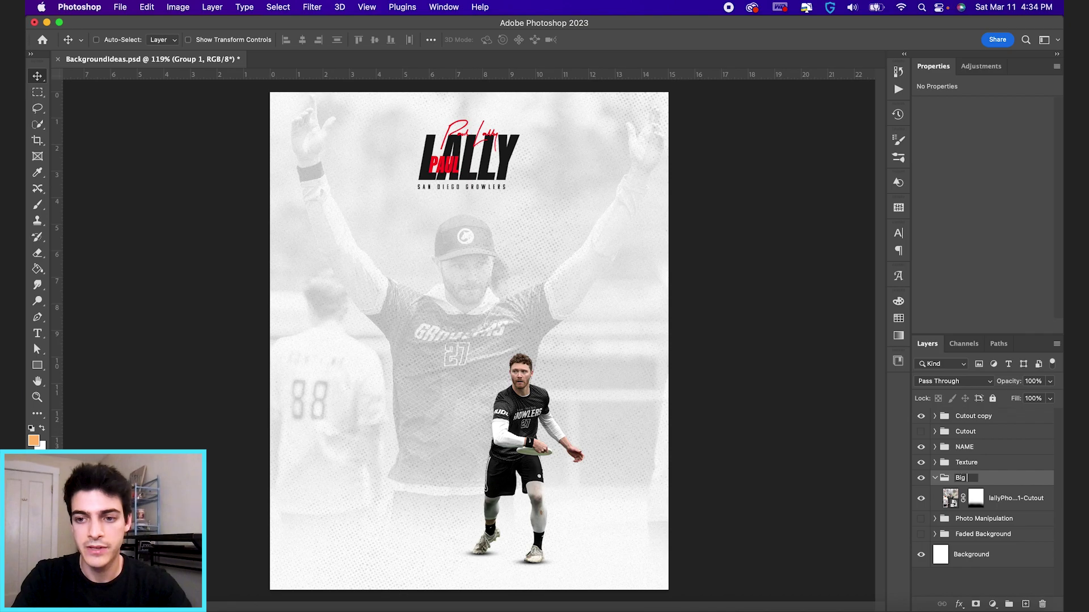
pyautogui.write(' IMage')
pyautogui.press('Return')
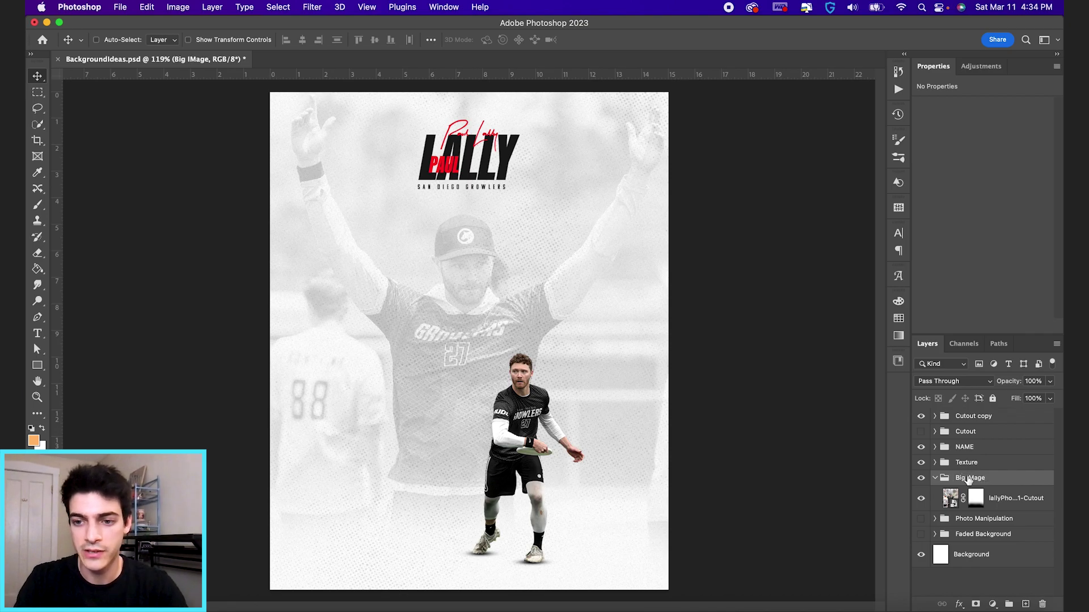
pyautogui.click(935, 478)
pyautogui.click(921, 462)
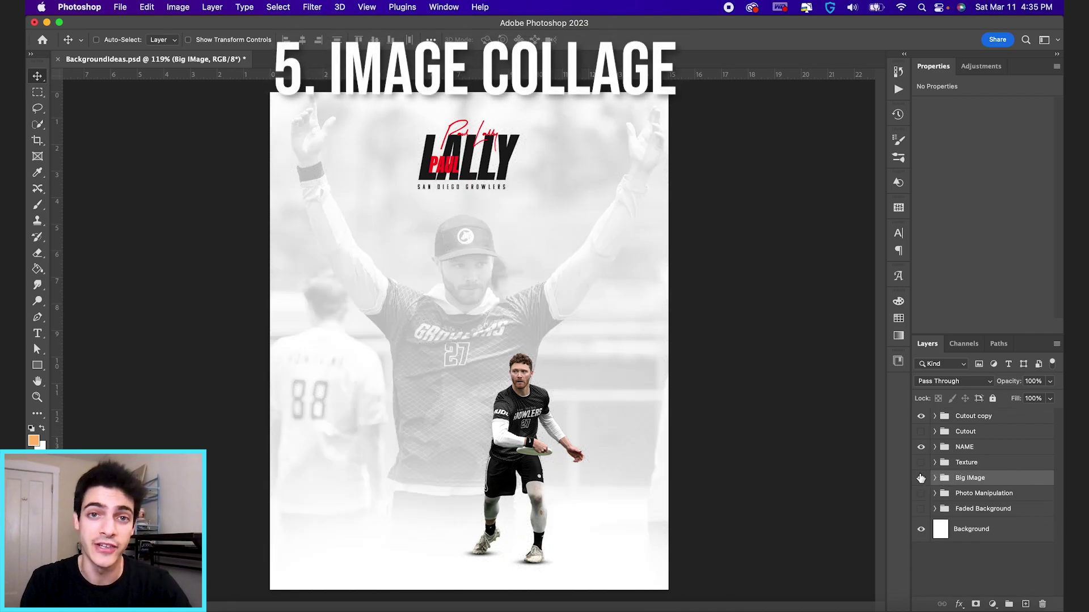
pyautogui.click(921, 478)
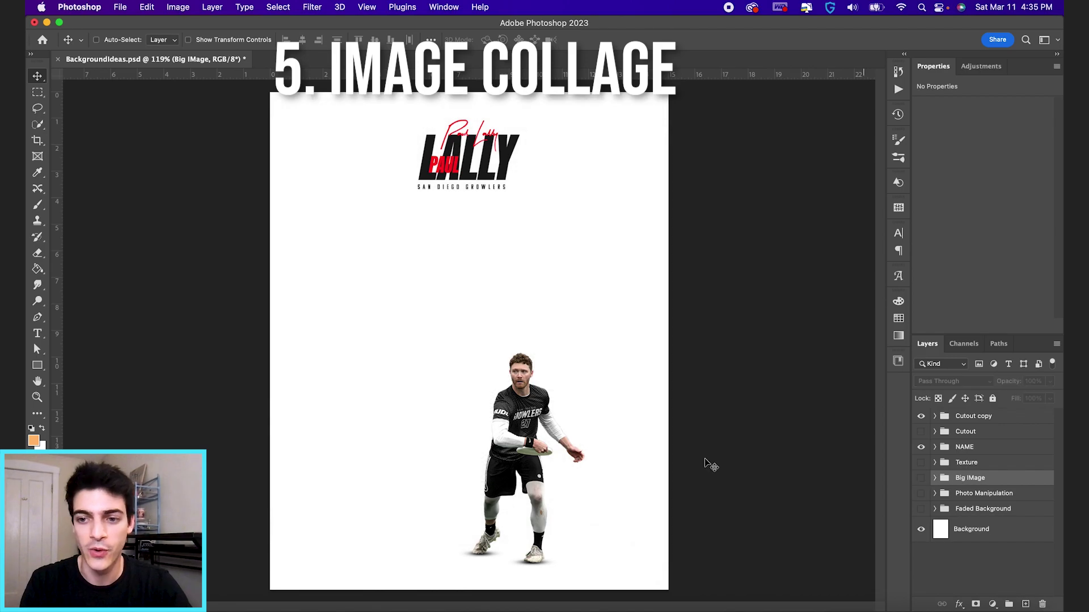
# Place lallyPhoto-1.jpeg, enlarge it to fill the poster, and shift it left.
pyautogui.press('super+Tab')
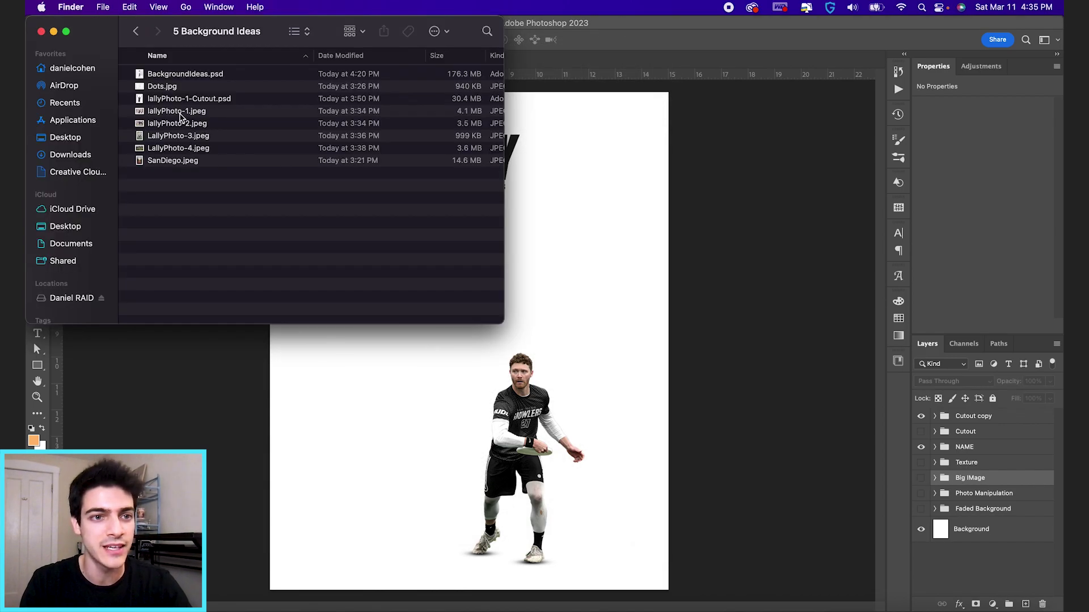
pyautogui.moveTo(182, 117); pyautogui.dragTo(553, 225)
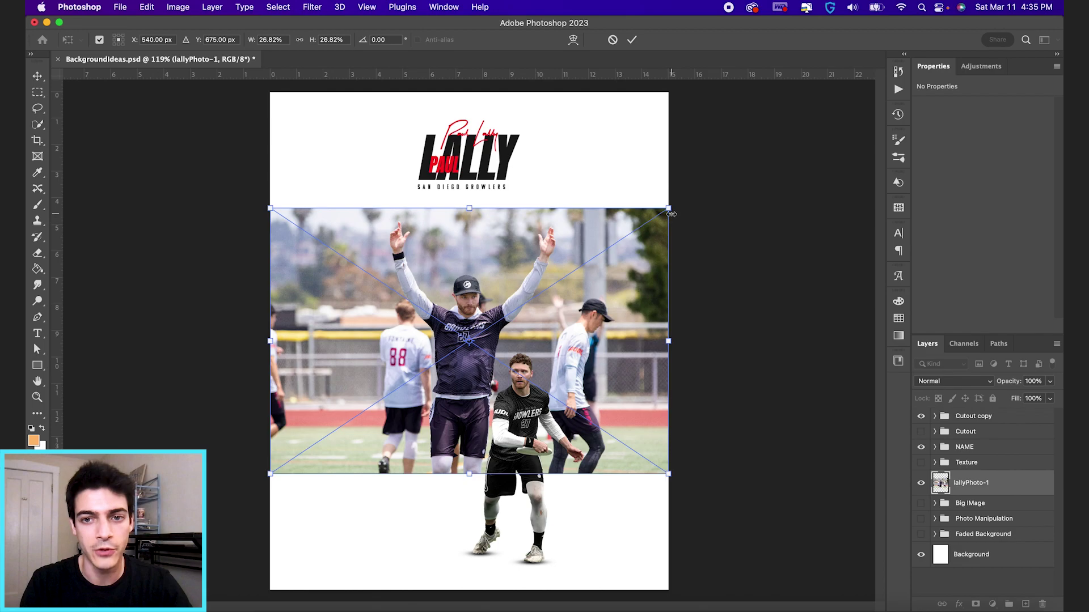
pyautogui.moveTo(671, 214); pyautogui.dragTo(942, 25)
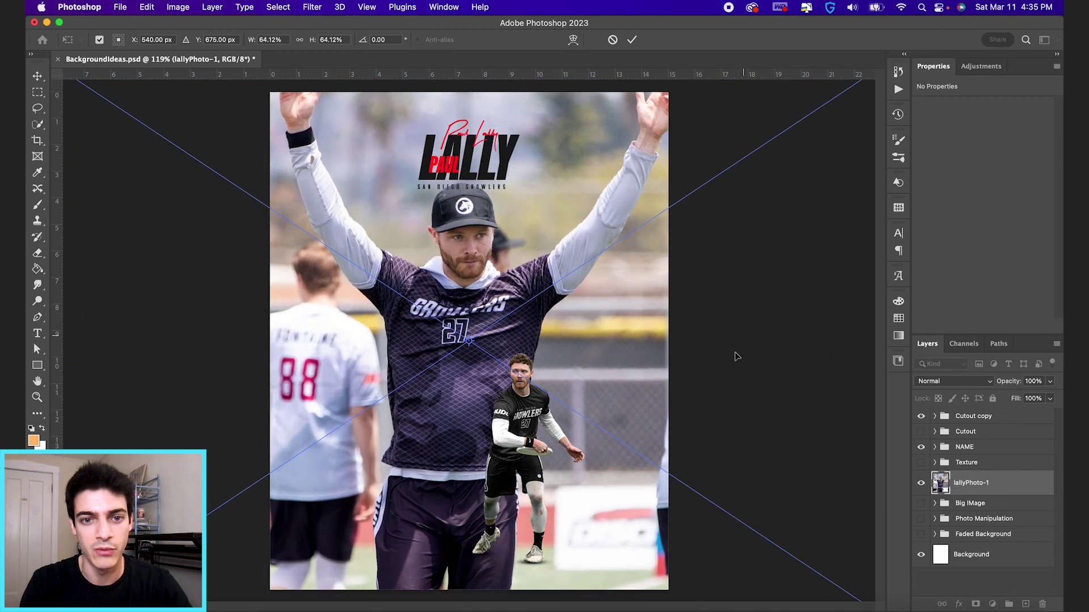
pyautogui.moveTo(735, 356); pyautogui.dragTo(605, 358)
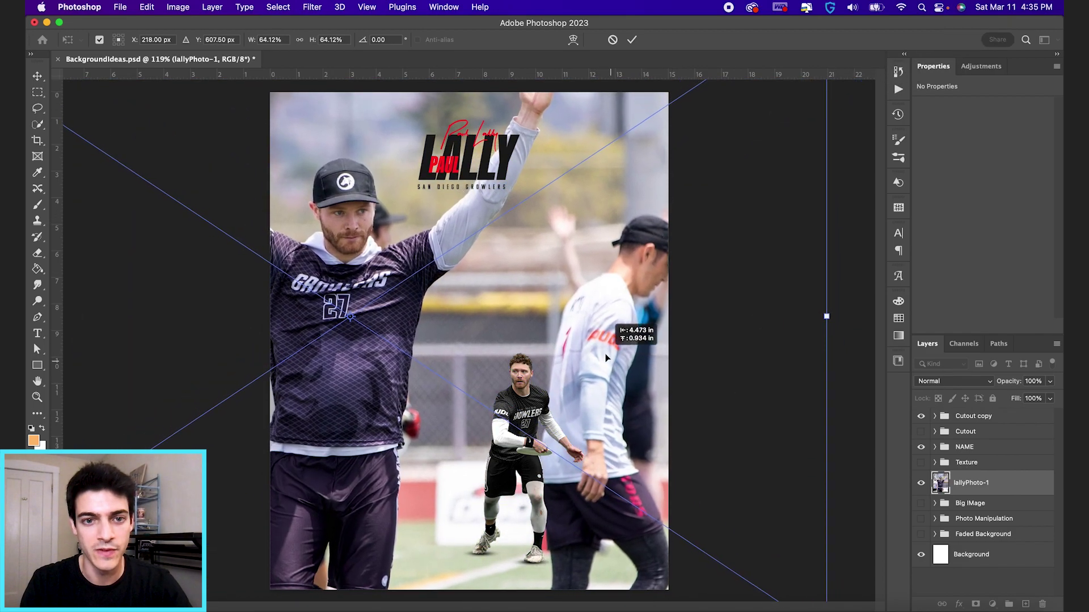
pyautogui.press('Return')
# Place lallyPhoto-2, enlarge it from its centre over the upper poster, and add a layer mask.
pyautogui.press('super+Tab')
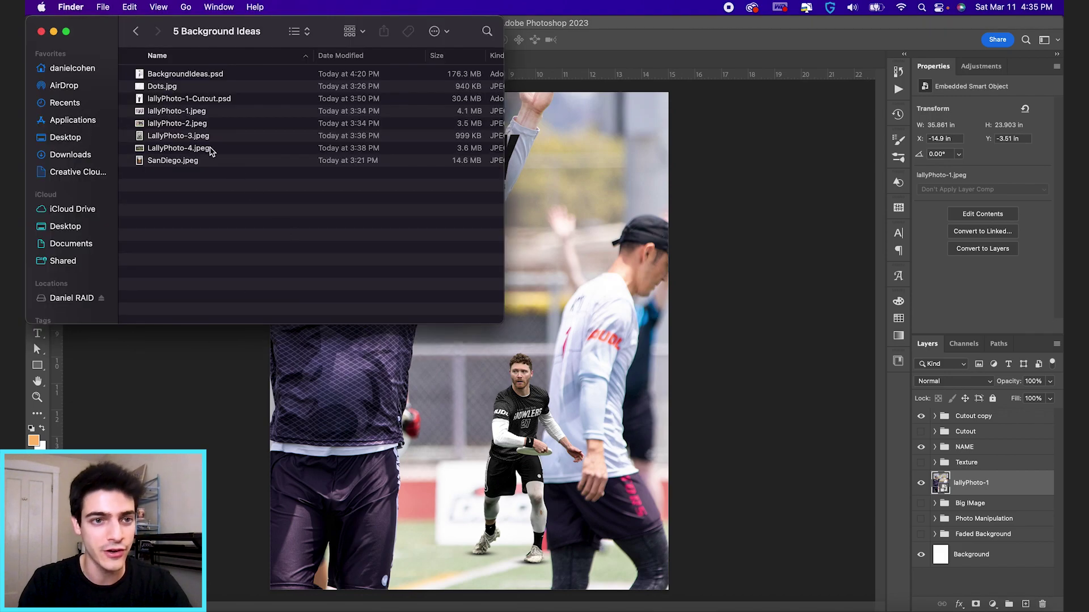
pyautogui.moveTo(202, 129); pyautogui.dragTo(642, 241)
pyautogui.moveTo(330, 119); pyautogui.dragTo(270, 93)
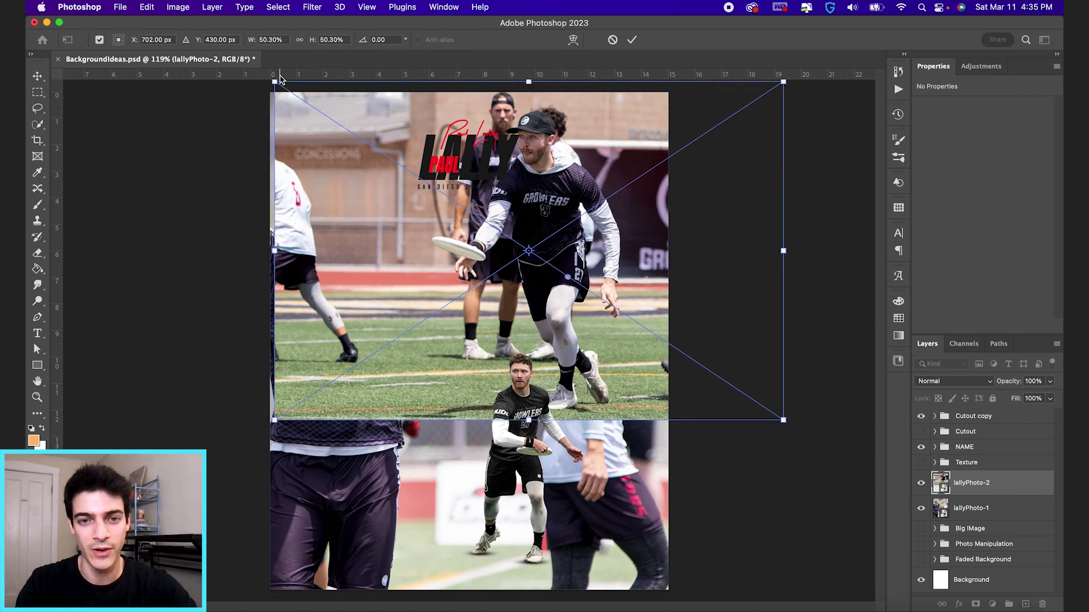
pyautogui.press('Return')
pyautogui.moveTo(544, 260); pyautogui.dragTo(575, 267)
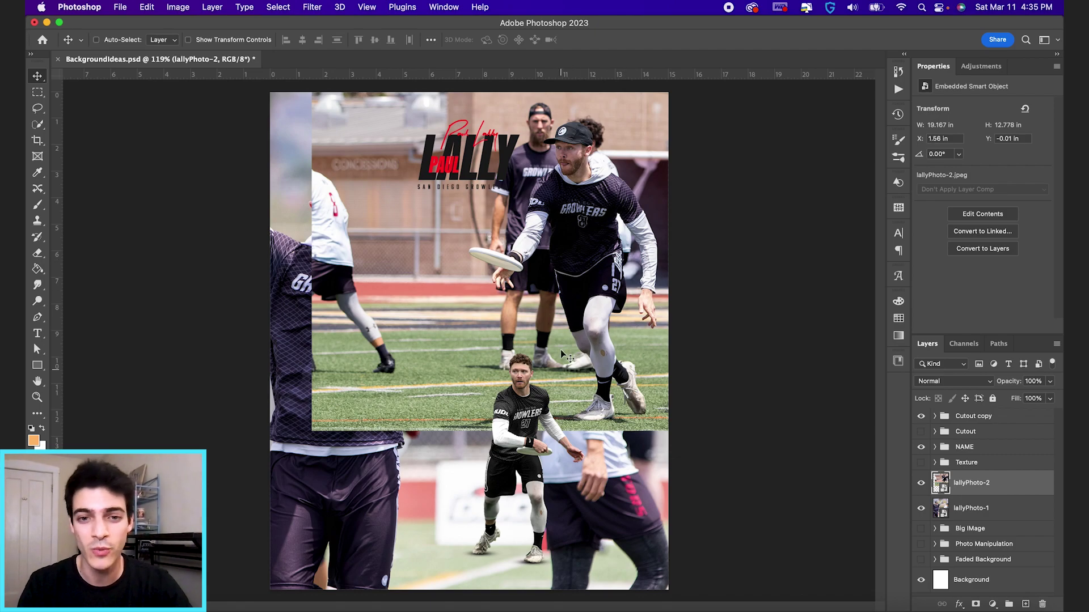
pyautogui.click(975, 605)
# Paint black on lallyPhoto-2's mask to reveal the 27 jersey and fade its lower right.
pyautogui.press('b')
pyautogui.press('d')
pyautogui.press('x')
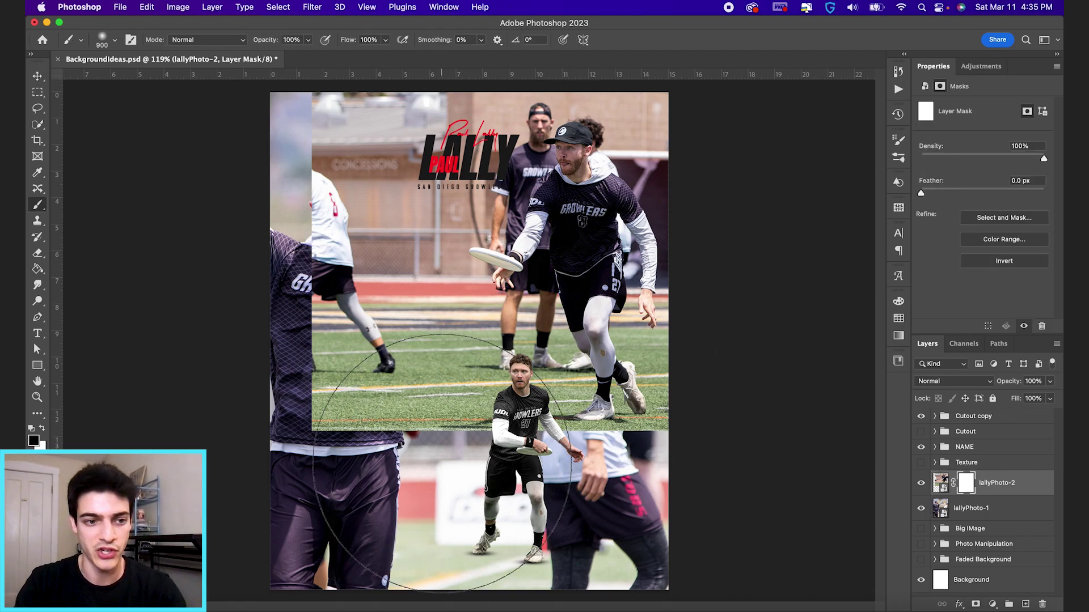
pyautogui.moveTo(374, 474)
pyautogui.mouseDown()
pyautogui.moveTo(303, 379)
pyautogui.moveTo(297, 230)
pyautogui.moveTo(389, 449)
pyautogui.mouseUp()
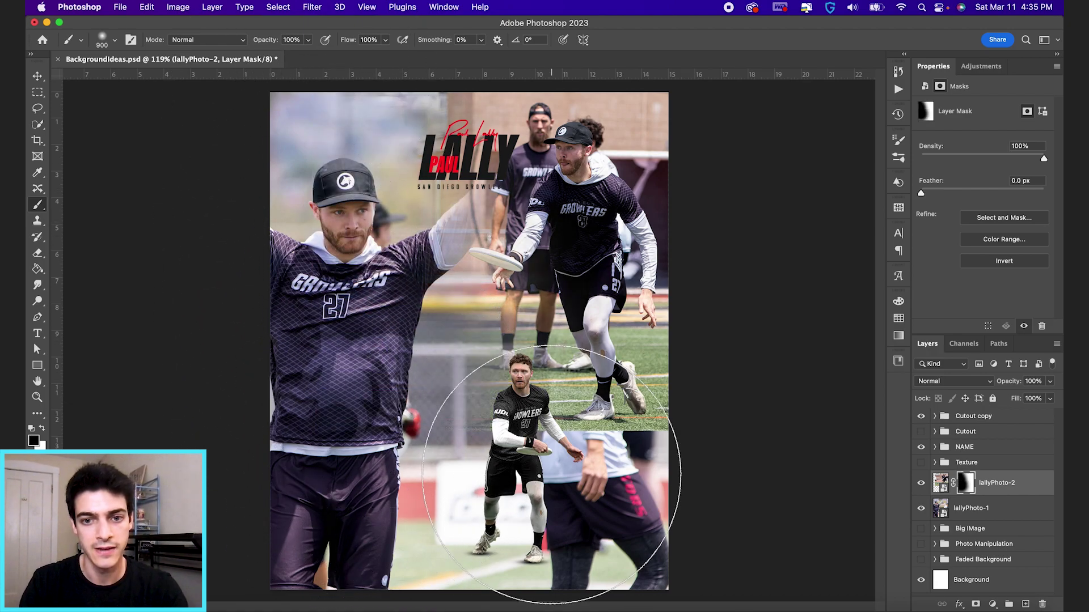
pyautogui.moveTo(551, 474)
pyautogui.mouseDown()
pyautogui.moveTo(475, 491)
pyautogui.moveTo(725, 529)
pyautogui.moveTo(659, 519)
pyautogui.moveTo(705, 517)
pyautogui.mouseUp()
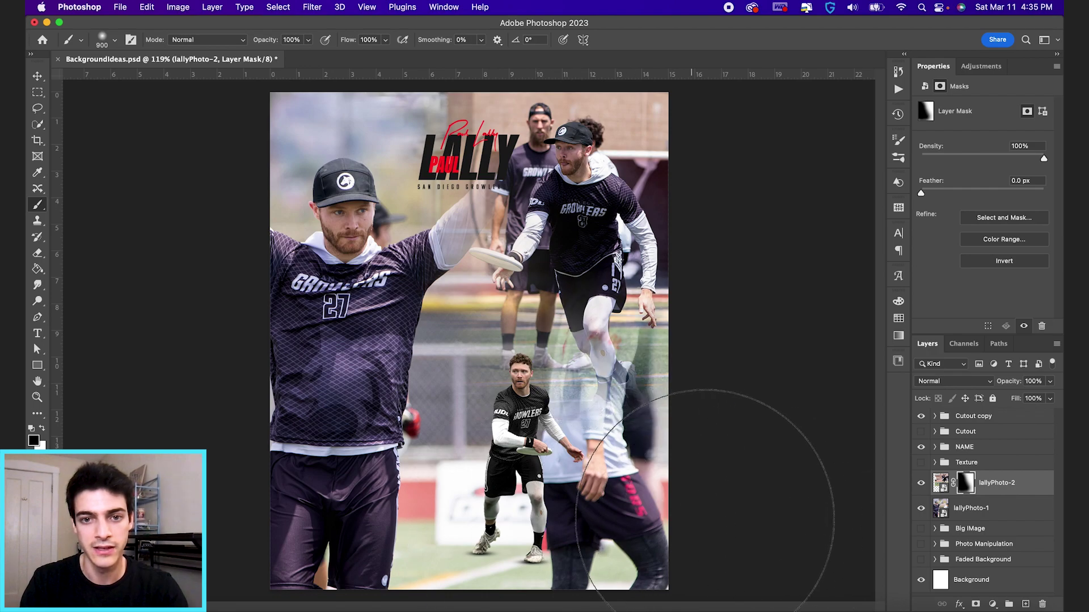
# Mask lallyPhoto-1 and fade its lower right to white, then bring up the 5 Background Ideas folder.
pyautogui.click(946, 509)
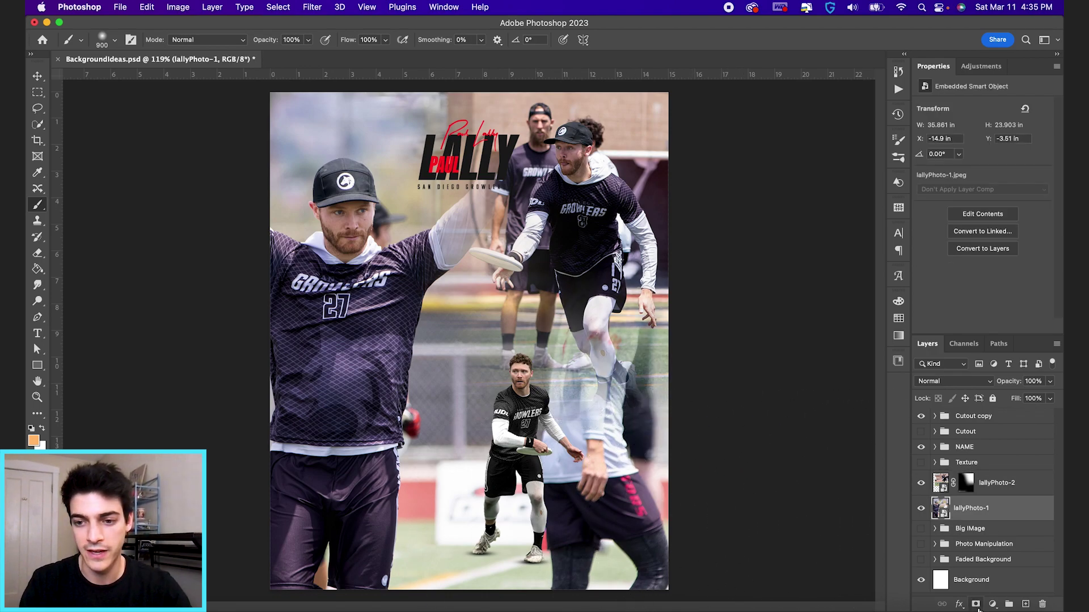
pyautogui.click(975, 604)
pyautogui.moveTo(629, 474)
pyautogui.mouseDown()
pyautogui.moveTo(596, 570)
pyautogui.moveTo(441, 567)
pyautogui.moveTo(567, 352)
pyautogui.moveTo(465, 340)
pyautogui.moveTo(431, 272)
pyautogui.mouseUp()
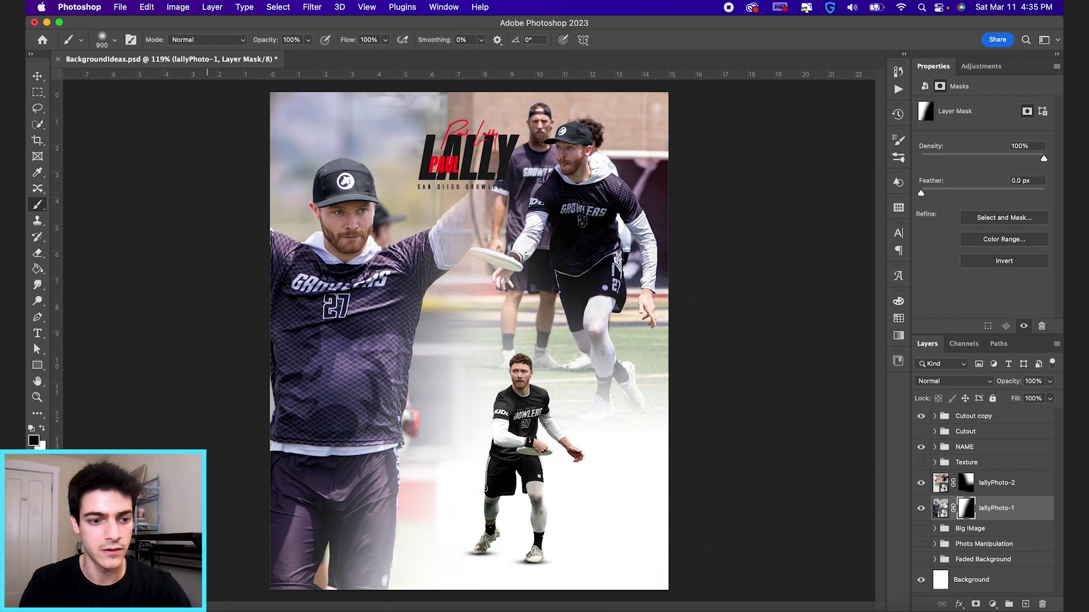
pyautogui.press('super+Tab')
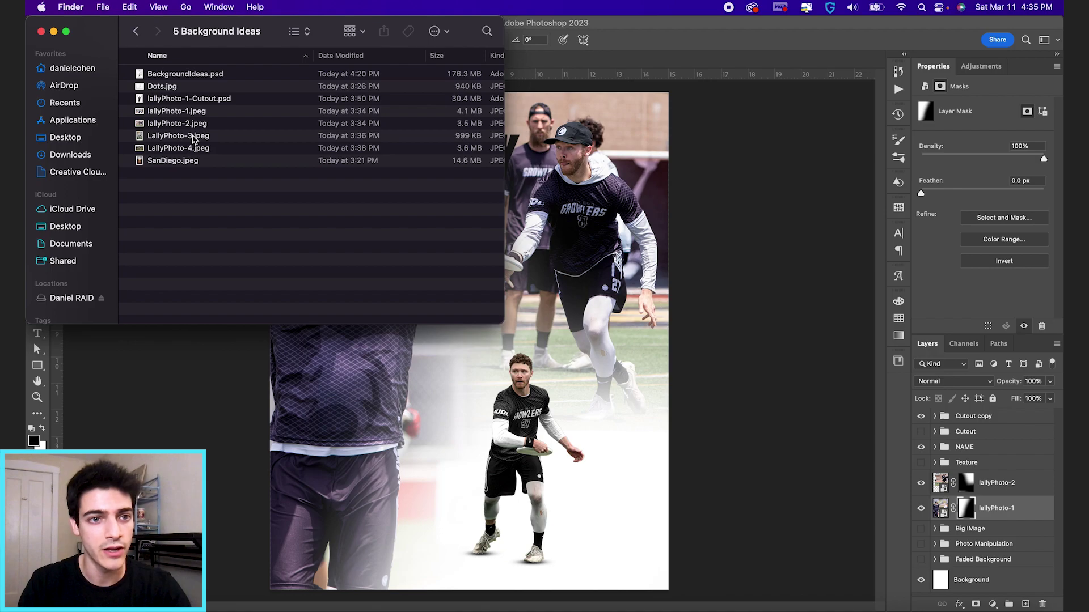
# Place LallyPhoto-3.jpeg, scale it, and align it to the canvas's right and bottom edges.
pyautogui.moveTo(193, 138); pyautogui.dragTo(530, 431)
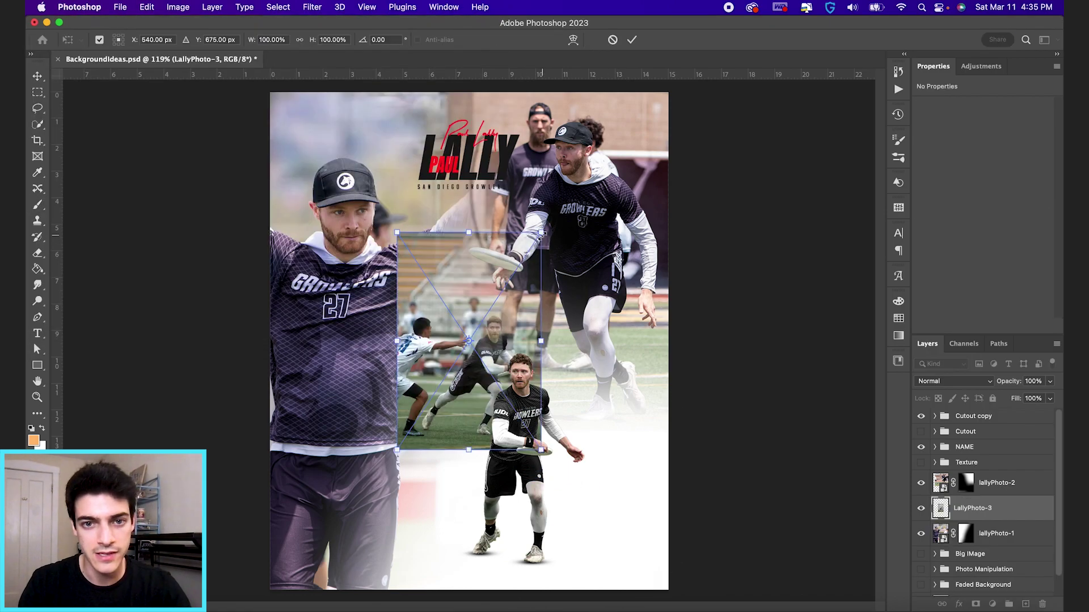
pyautogui.moveTo(541, 233); pyautogui.dragTo(606, 134)
pyautogui.moveTo(537, 306); pyautogui.dragTo(597, 375)
pyautogui.moveTo(665, 203); pyautogui.dragTo(654, 219)
pyautogui.moveTo(528, 290); pyautogui.dragTo(547, 275)
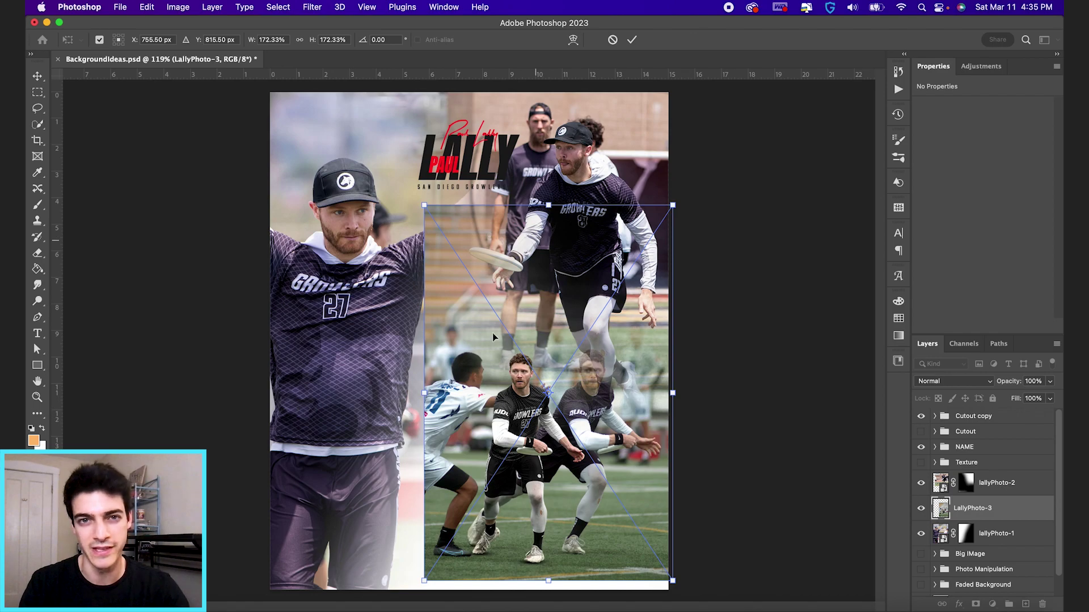
pyautogui.press('Return')
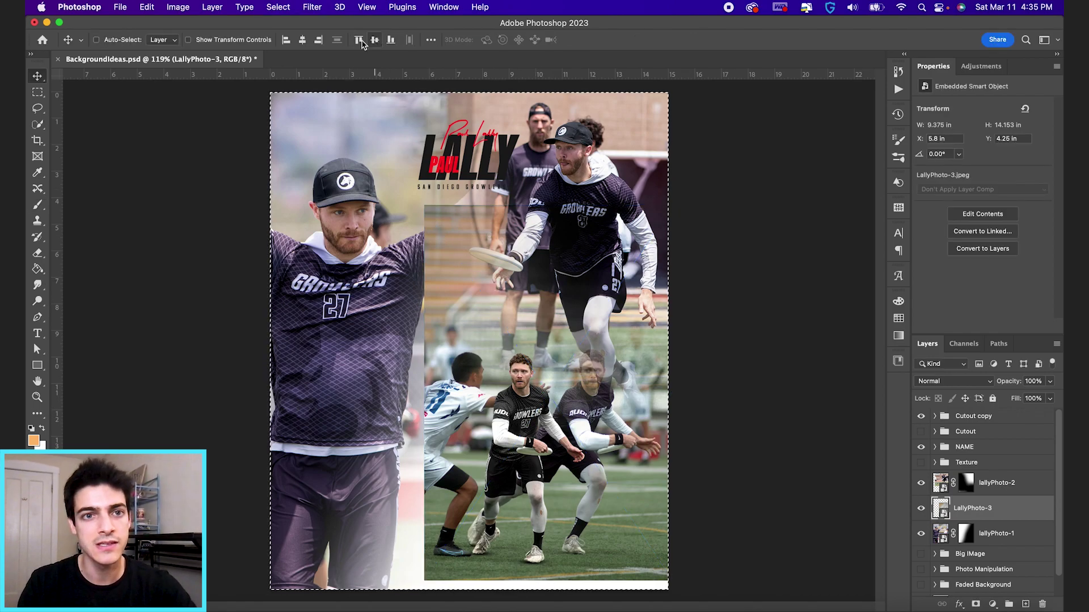
pyautogui.click(318, 39)
pyautogui.click(390, 40)
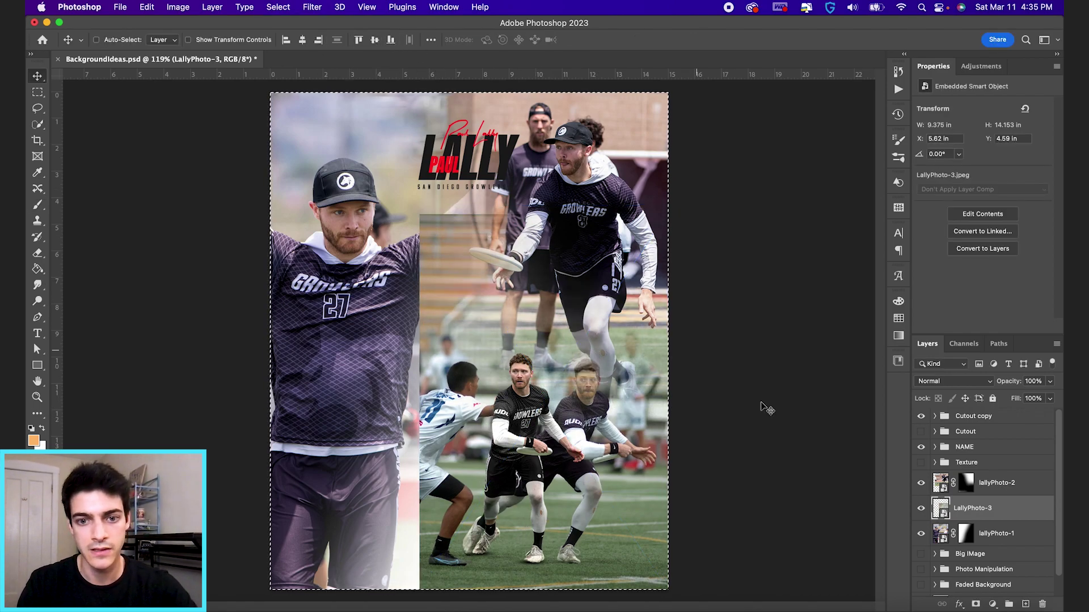
pyautogui.press('super+d')
# Add a layer mask to LallyPhoto-3 and brush its edges into the photos beneath.
pyautogui.click(975, 605)
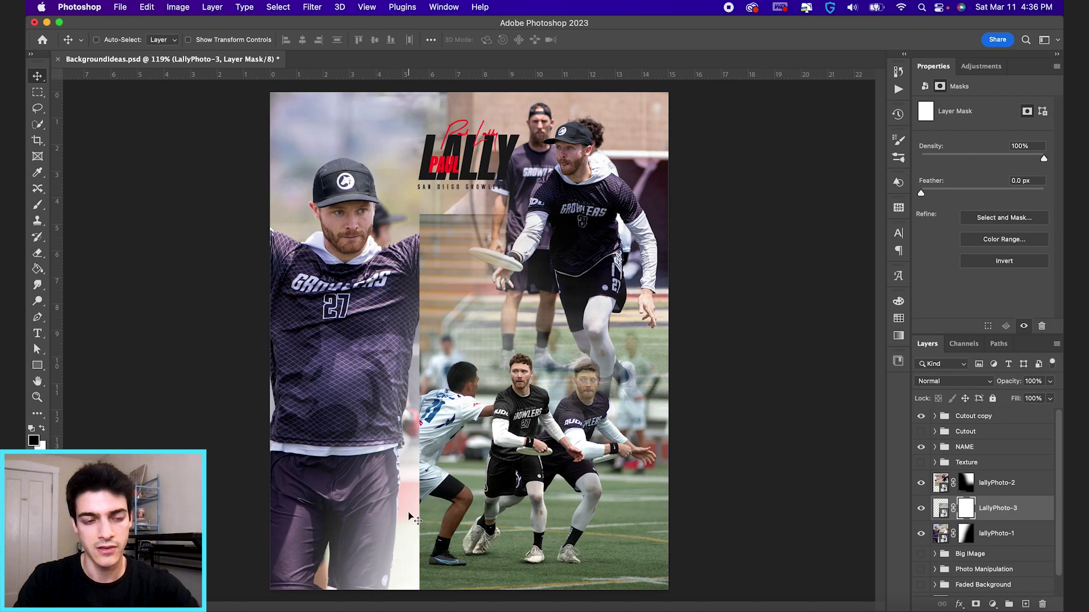
pyautogui.press('b')
pyautogui.moveTo(437, 562)
pyautogui.mouseDown()
pyautogui.moveTo(401, 510)
pyautogui.moveTo(487, 238)
pyautogui.moveTo(489, 299)
pyautogui.mouseUp()
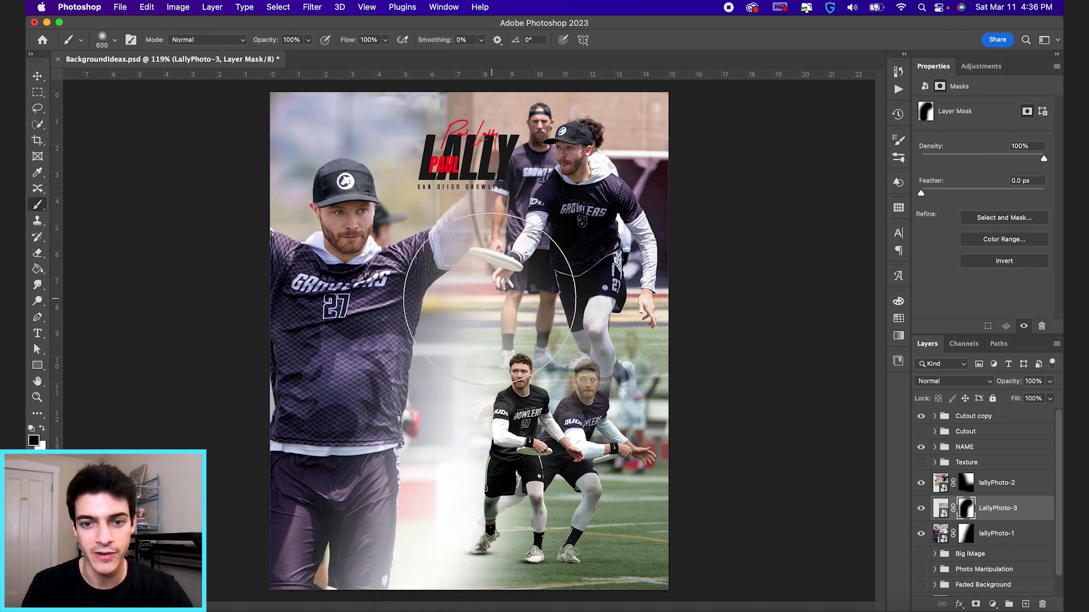
# Raise the lallyPhoto-1 layer about 70 px on the poster.
pyautogui.hotkey('alt', ']')
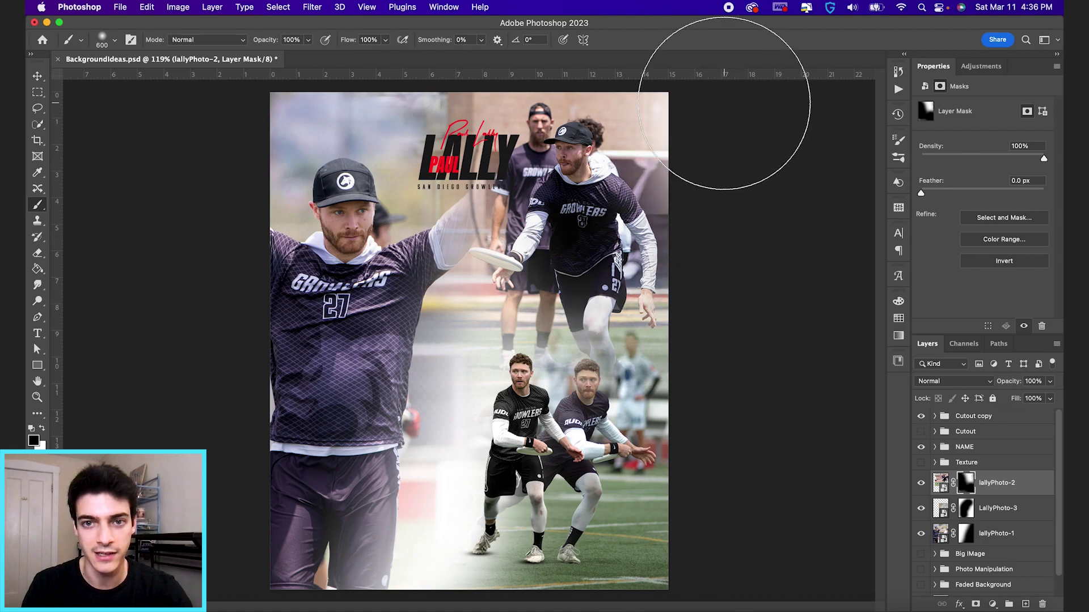
pyautogui.click(942, 535)
pyautogui.press('v')
pyautogui.moveTo(498, 426); pyautogui.dragTo(497, 384)
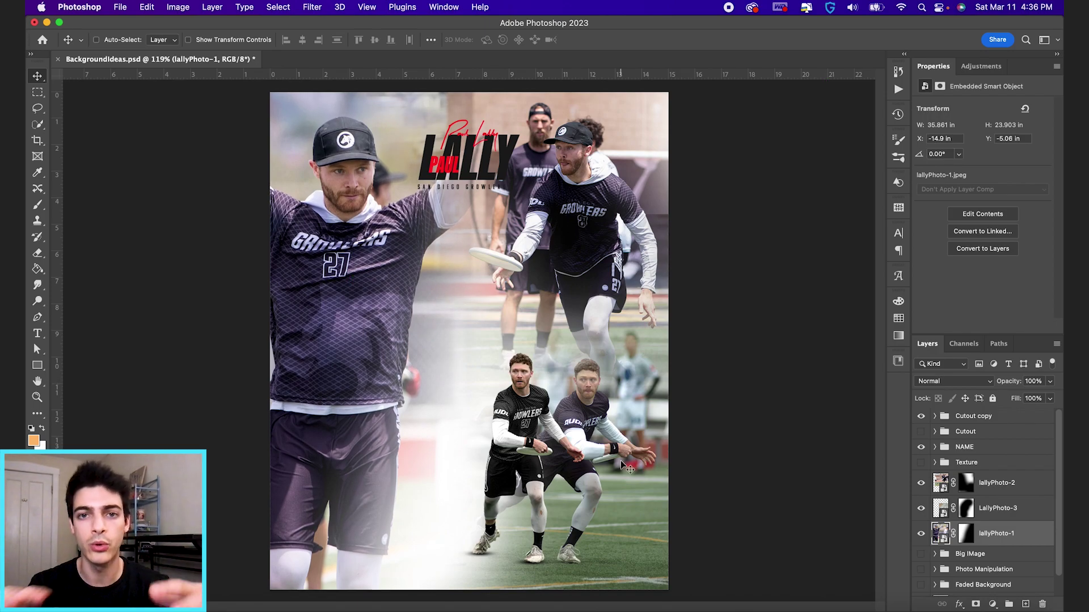
# Show the Cutout player instead of Cutout copy and group the three Lally photo layers.
pyautogui.click(921, 417)
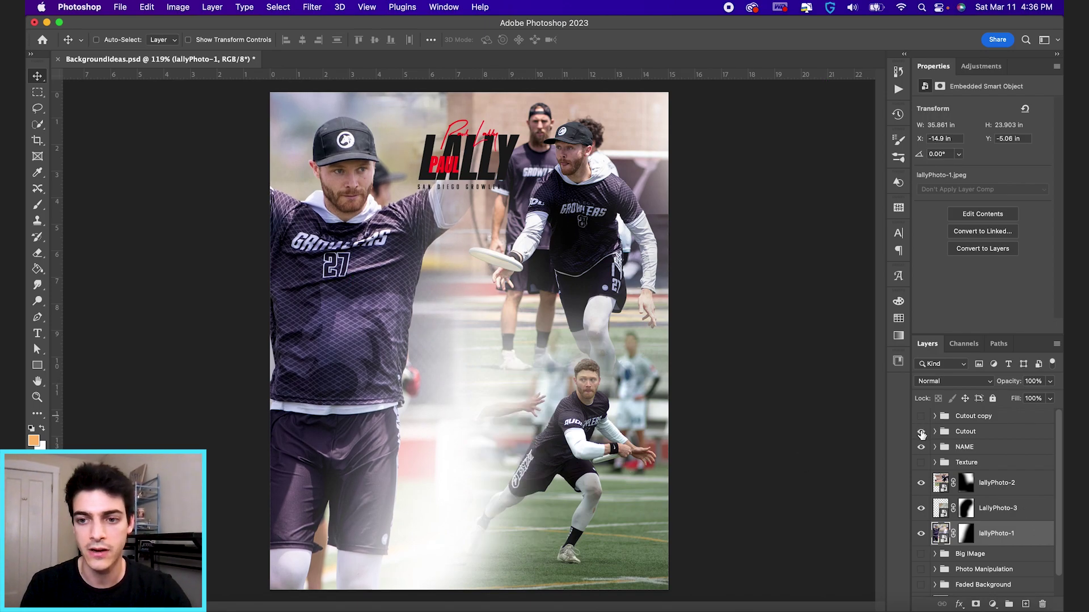
pyautogui.click(921, 432)
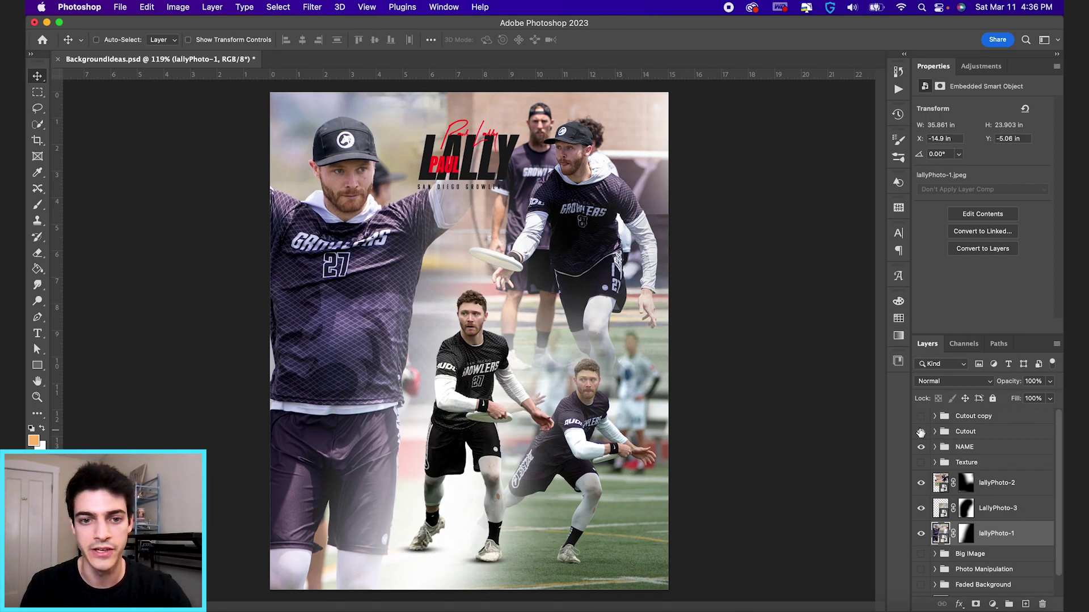
pyautogui.keyDown('shift'); pyautogui.click(997, 483); pyautogui.keyUp('shift')
pyautogui.press('super+g')
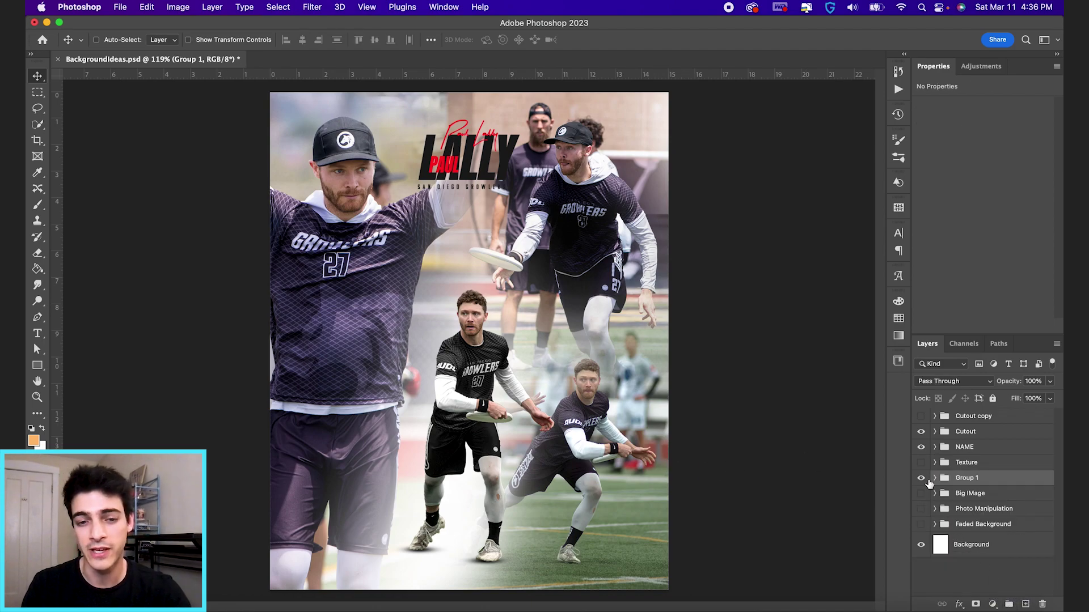
# Set the photo group to Luminosity at 18% opacity and rename it Collage 1.
pyautogui.click(964, 381)
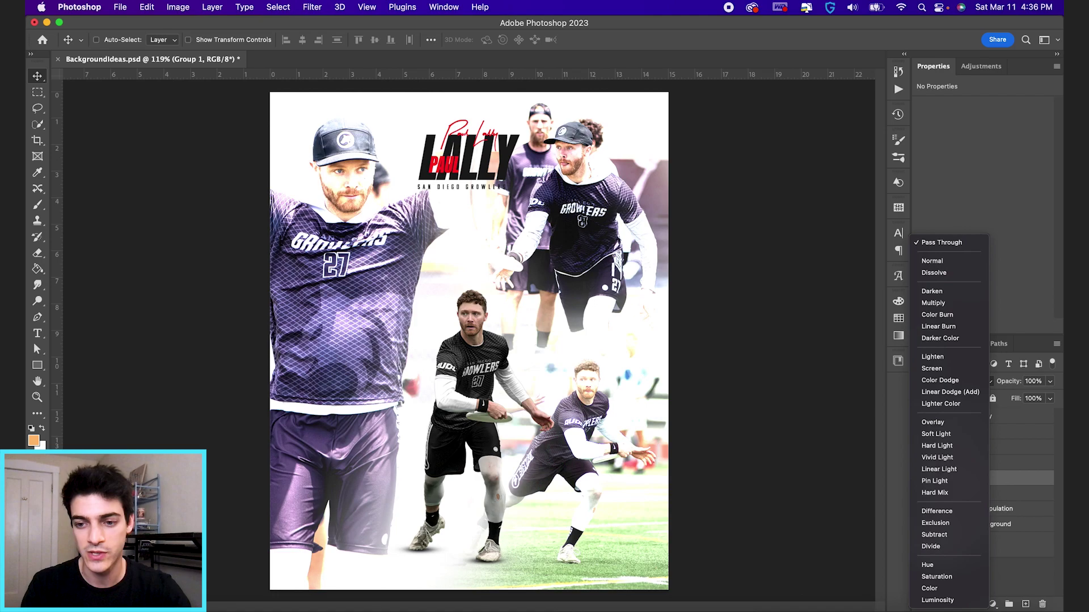
pyautogui.click(939, 601)
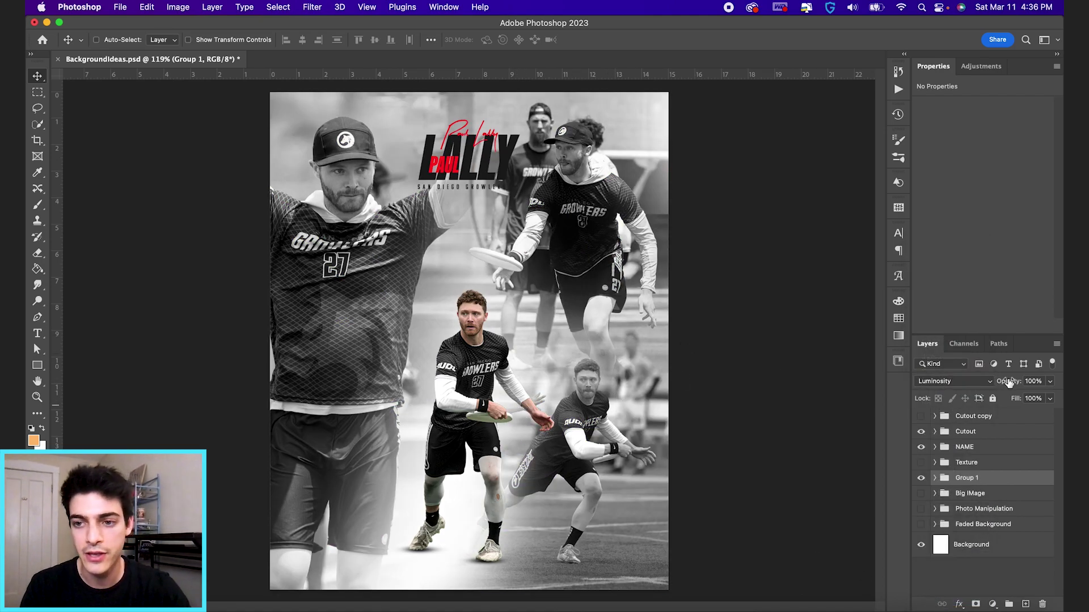
pyautogui.moveTo(1009, 383); pyautogui.dragTo(976, 384)
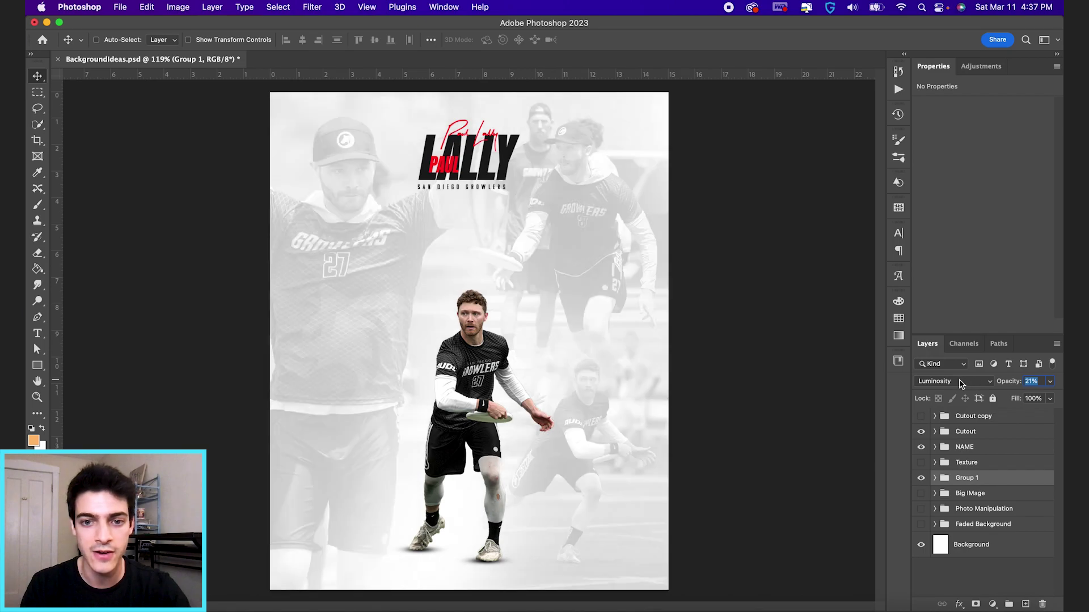
pyautogui.press('Down')
pyautogui.press('Down')
pyautogui.press('Down')
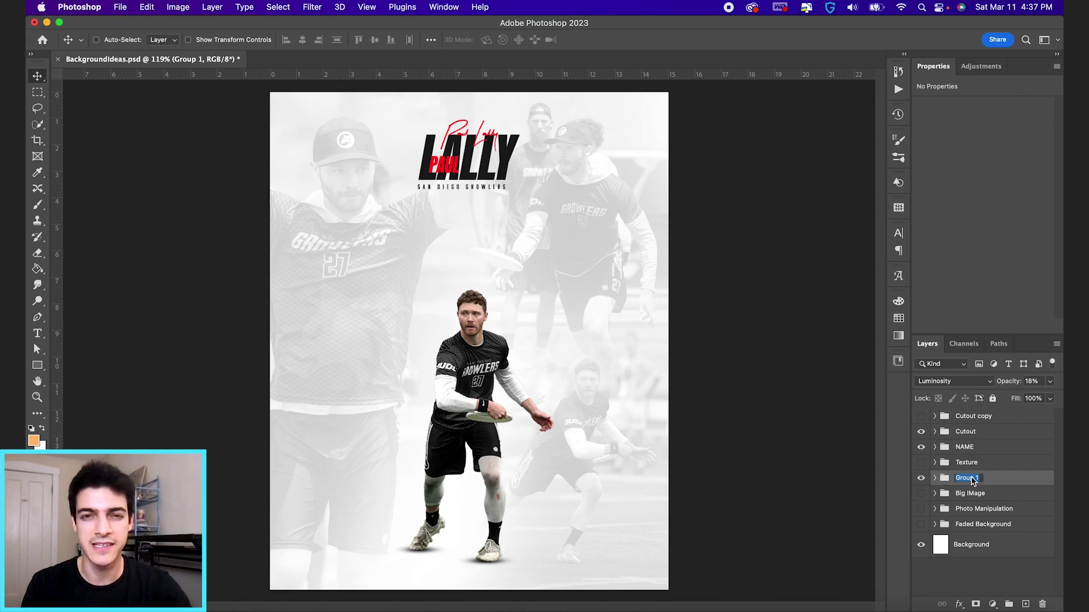
pyautogui.write('Collage 1')
pyautogui.press('Return')
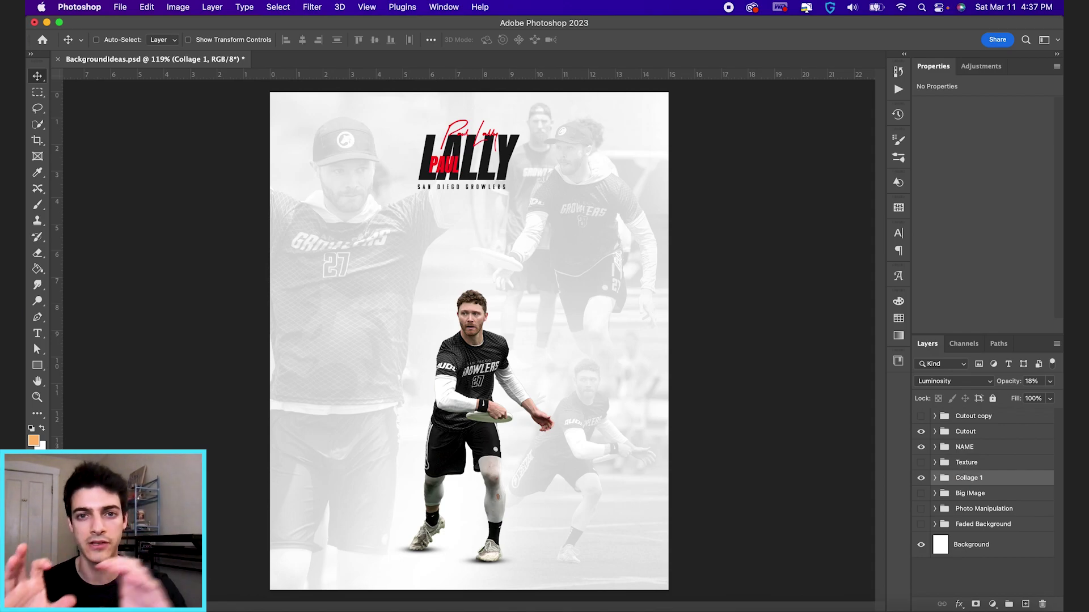
# Hide Collage 1 and commit the placed lallyPhoto-1 in the poster.
pyautogui.click(921, 478)
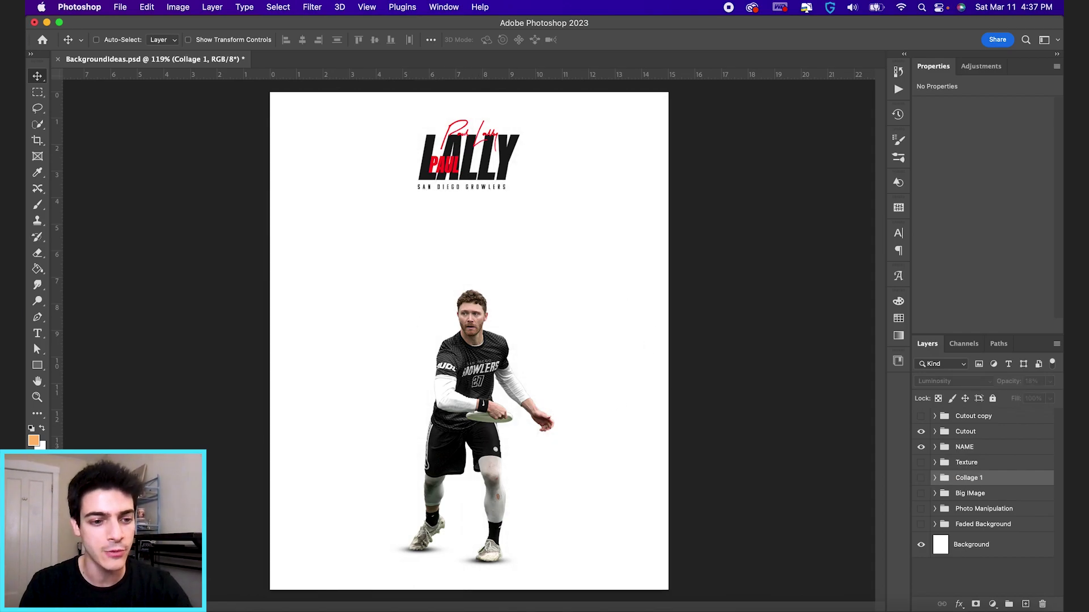
pyautogui.press('super+Tab')
pyautogui.click(485, 444)
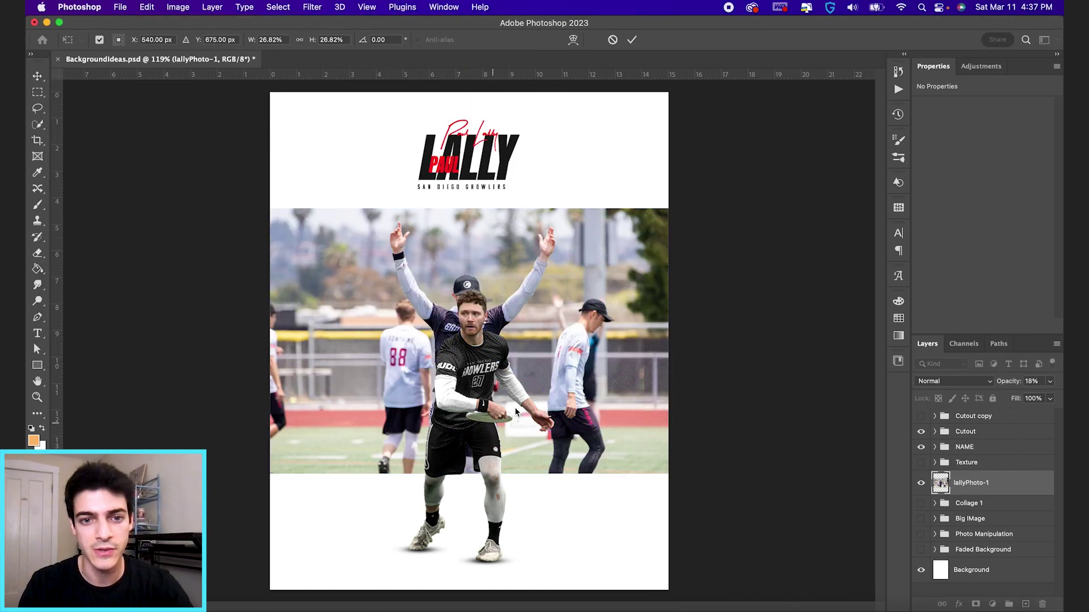
pyautogui.press('Return')
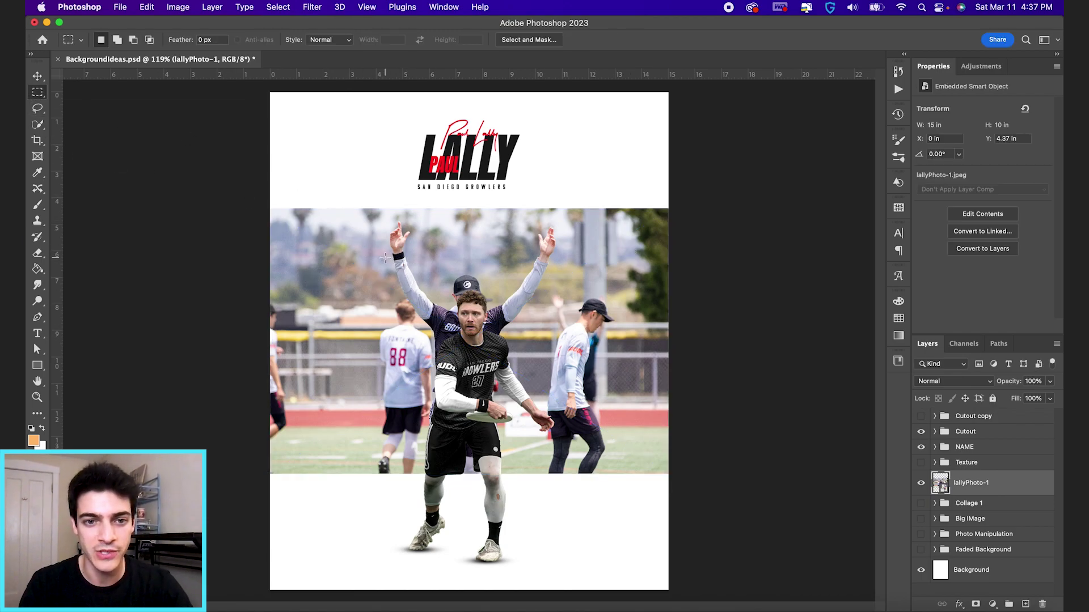
# Mask lallyPhoto-1 to a rectangle around the player and move it about 2.7 inches left.
pyautogui.moveTo(385, 257); pyautogui.dragTo(548, 455)
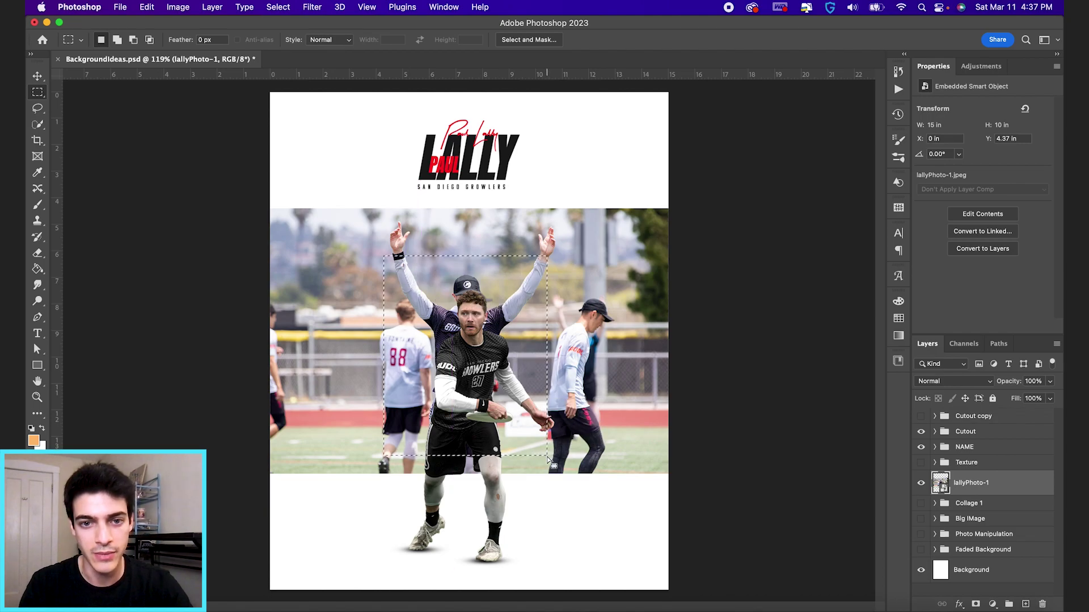
pyautogui.click(976, 604)
pyautogui.press('v')
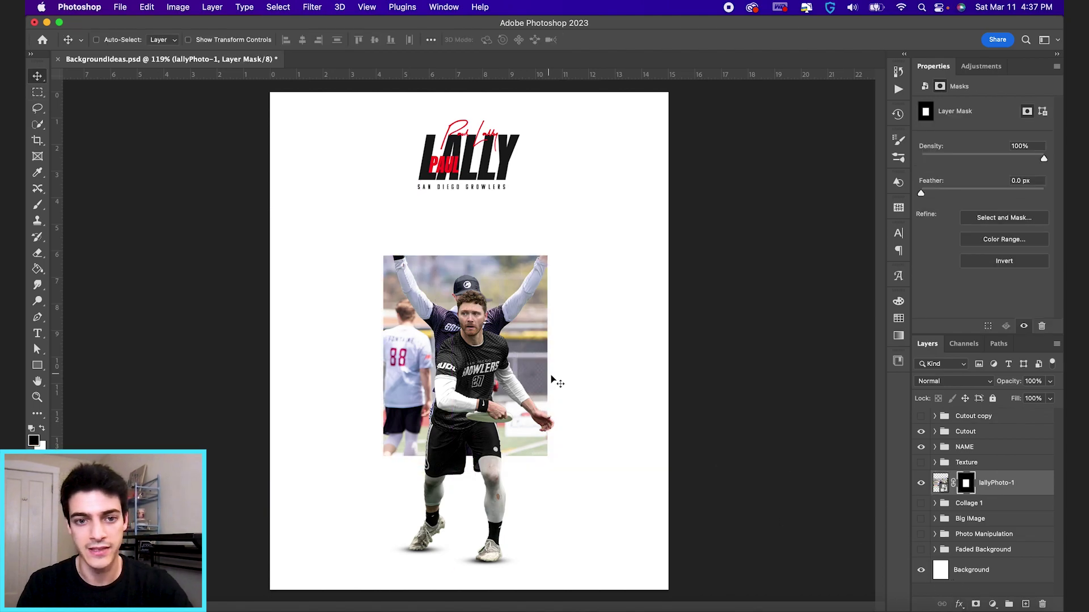
pyautogui.moveTo(555, 382); pyautogui.dragTo(487, 381)
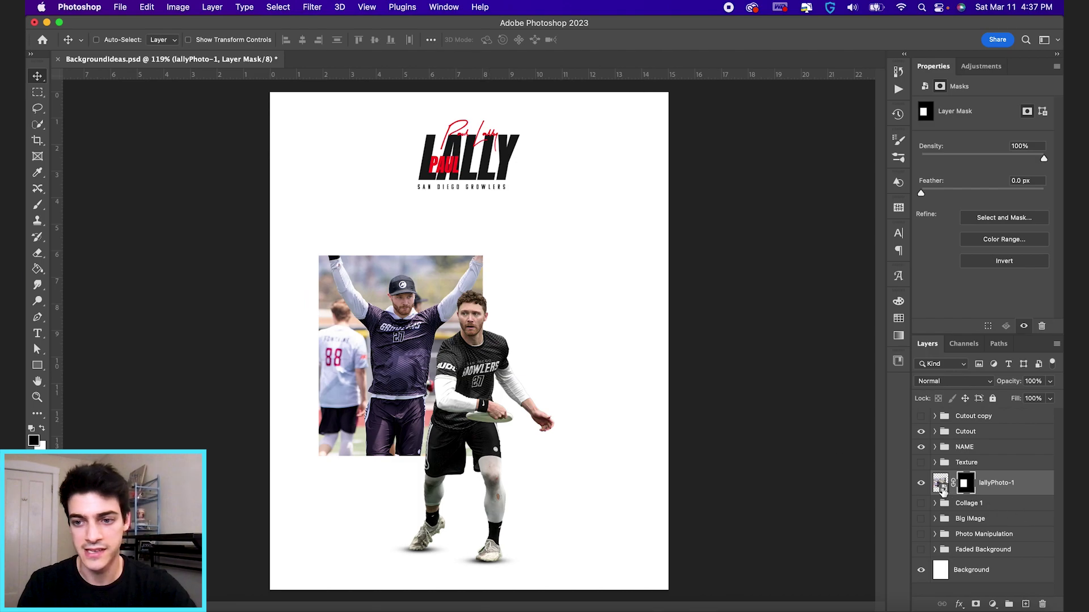
# Unlink the mask and scale lallyPhoto-1 up inside its rectangular frame.
pyautogui.click(954, 484)
pyautogui.click(940, 483)
pyautogui.press('super+t')
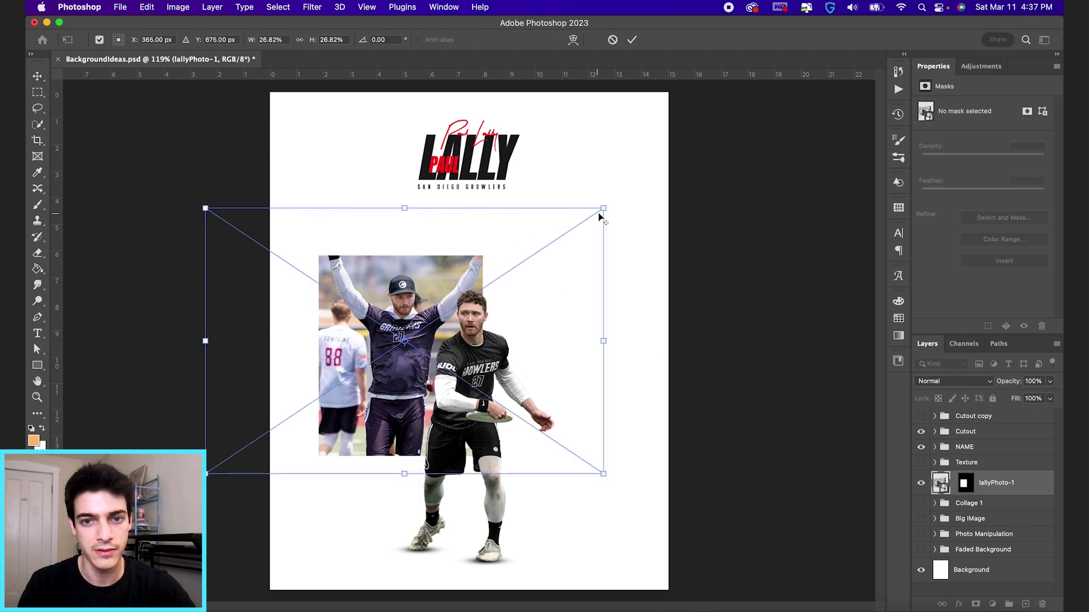
pyautogui.moveTo(602, 207); pyautogui.dragTo(659, 173)
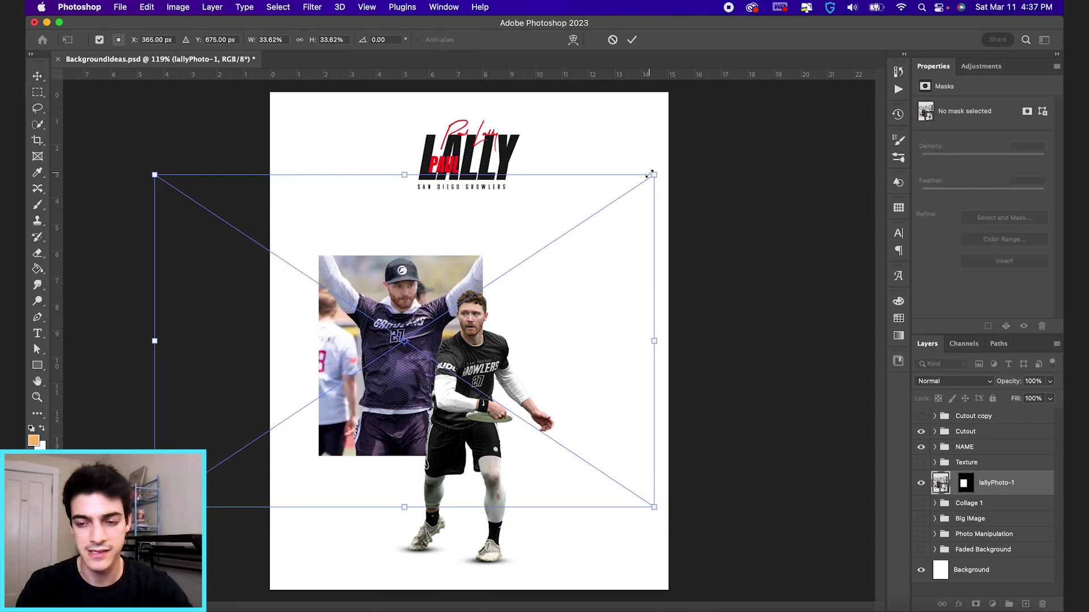
pyautogui.press('Return')
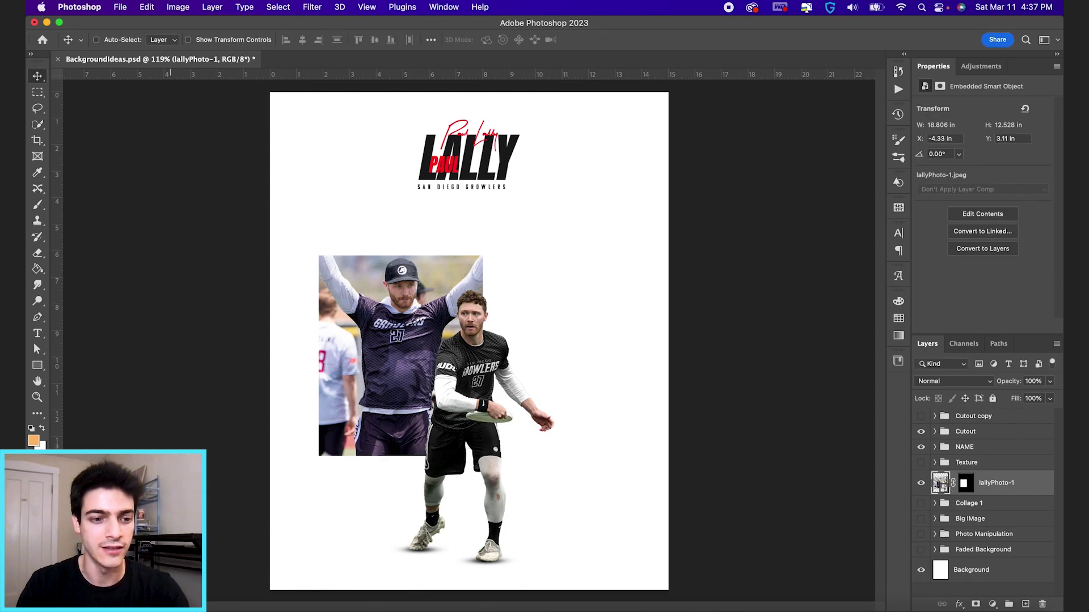
pyautogui.press('super+Tab')
# Place lallyPhoto-2 enlarged and lower, then mask it to a rectangle around the player.
pyautogui.click(568, 402)
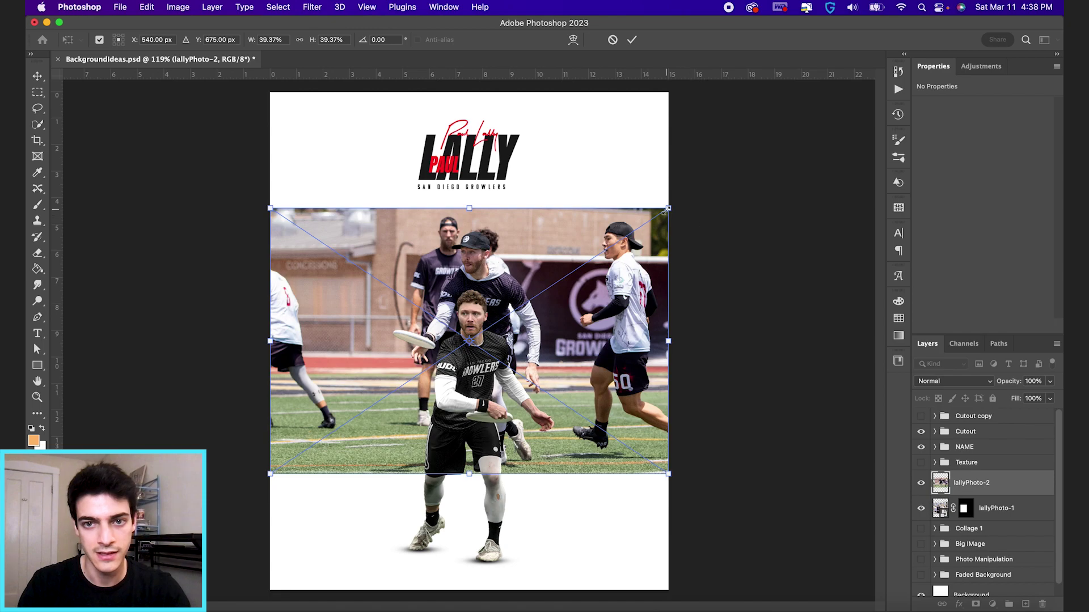
pyautogui.moveTo(667, 209); pyautogui.dragTo(772, 137)
pyautogui.moveTo(667, 258); pyautogui.dragTo(667, 296)
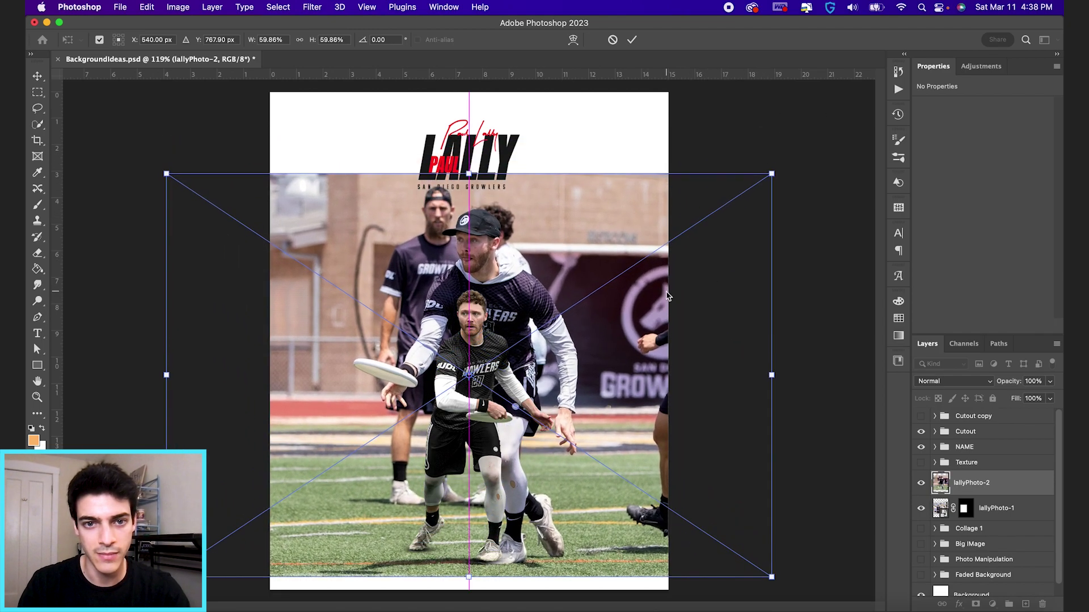
pyautogui.press('Return')
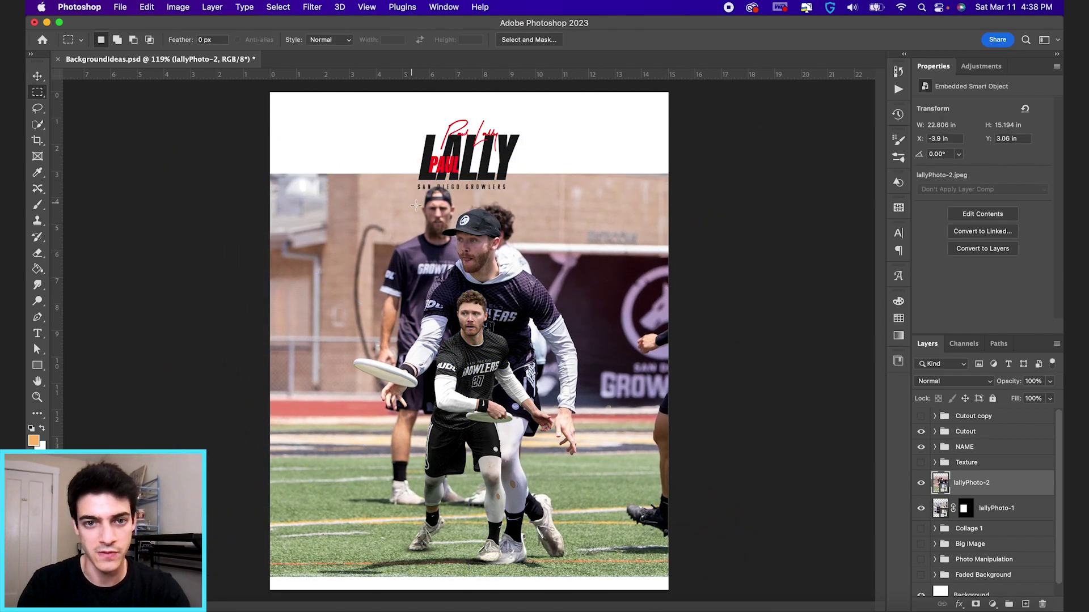
pyautogui.moveTo(413, 204); pyautogui.dragTo(620, 281)
pyautogui.click(975, 605)
pyautogui.press('v')
# Place LallyPhoto-3 at about double size, moved right and up.
pyautogui.press('super+Tab')
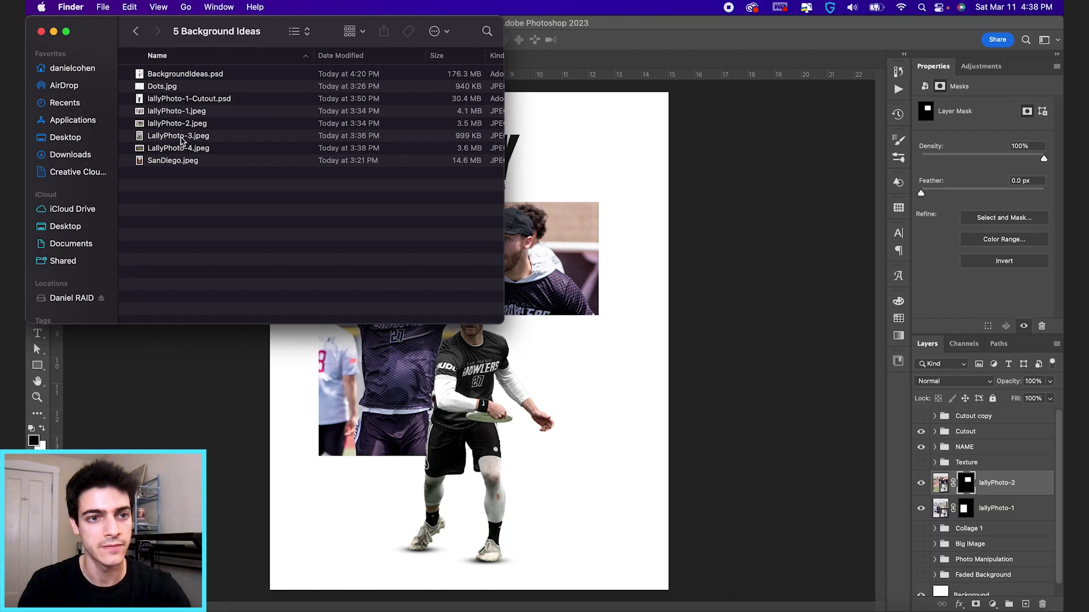
pyautogui.press('super+Tab')
pyautogui.press('super+t')
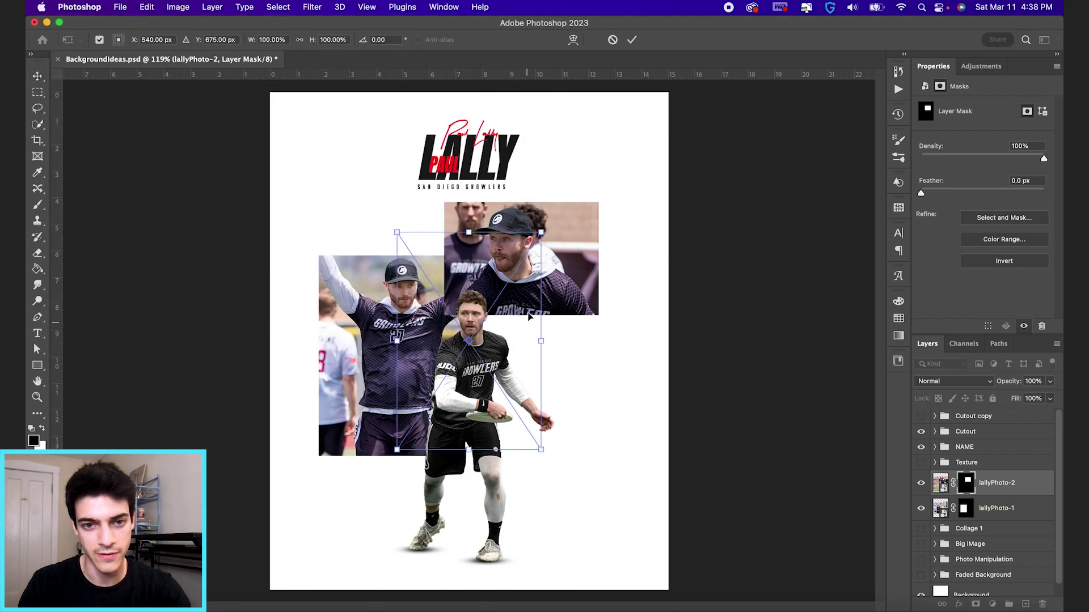
pyautogui.moveTo(541, 234); pyautogui.dragTo(659, 121)
pyautogui.press('Return')
pyautogui.moveTo(553, 394); pyautogui.dragTo(584, 382)
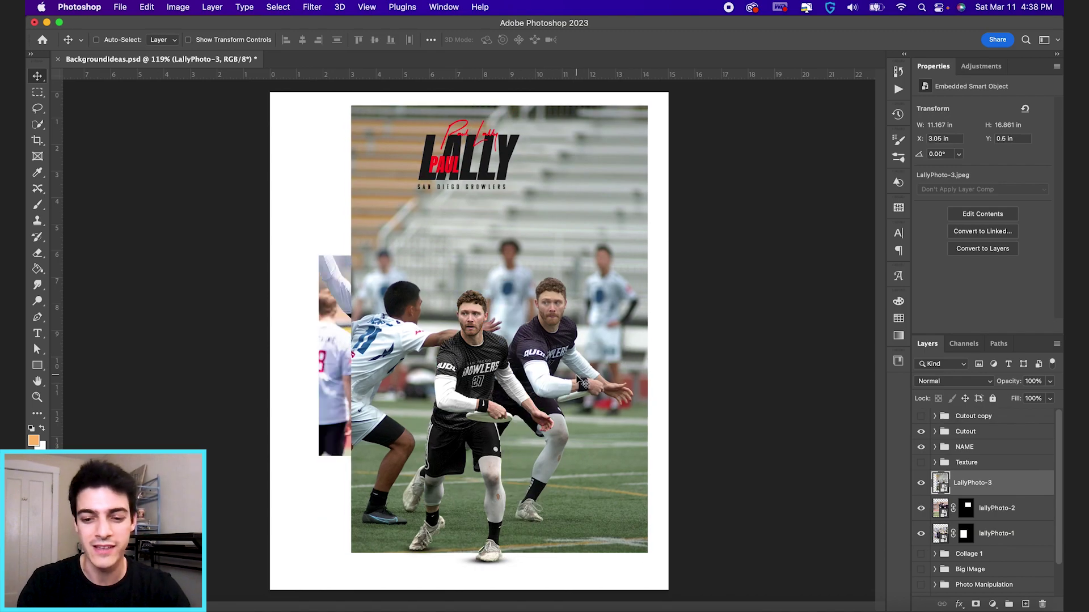
# Mask LallyPhoto-3 to a rectangle around the right-hand player, then reposition and enlarge it.
pyautogui.press('m')
pyautogui.moveTo(497, 279); pyautogui.dragTo(626, 470)
pyautogui.press('v')
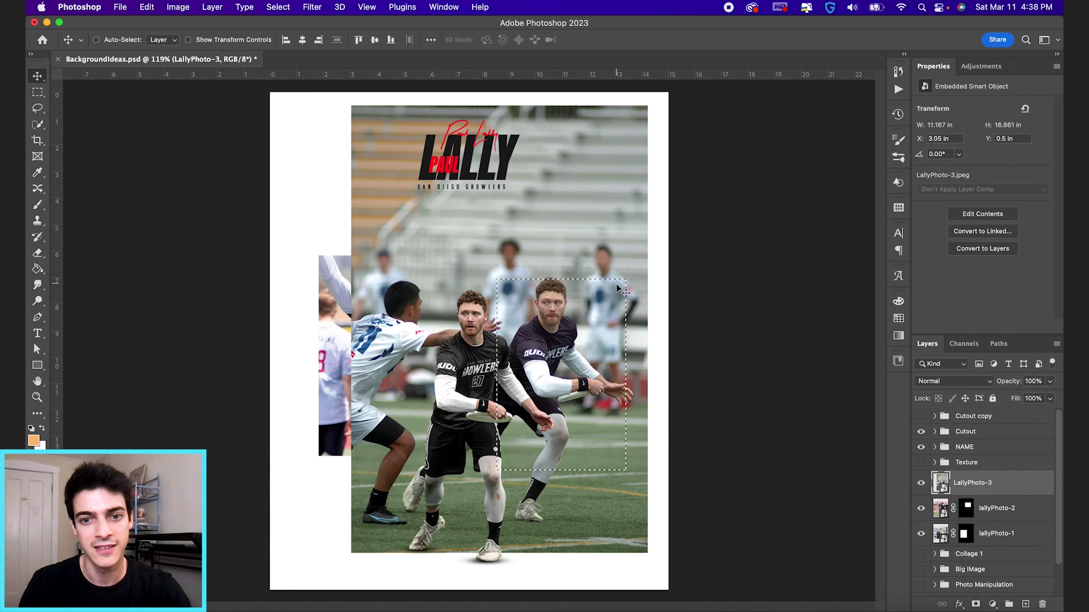
pyautogui.click(975, 604)
pyautogui.moveTo(624, 404); pyautogui.dragTo(589, 428)
pyautogui.press('super+t')
pyautogui.moveTo(614, 131); pyautogui.dragTo(642, 92)
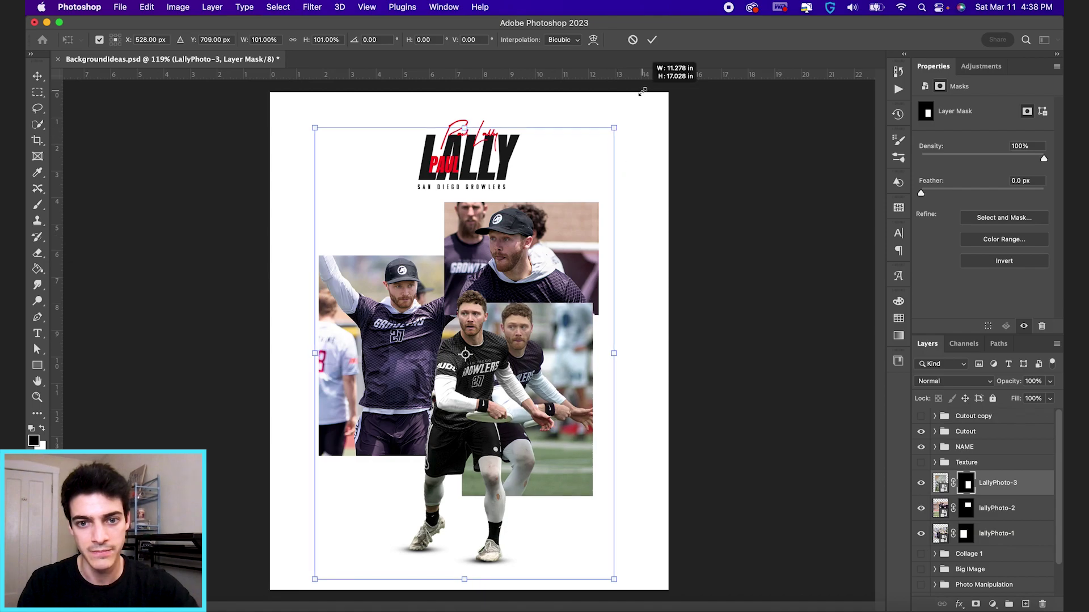
pyautogui.press('Return')
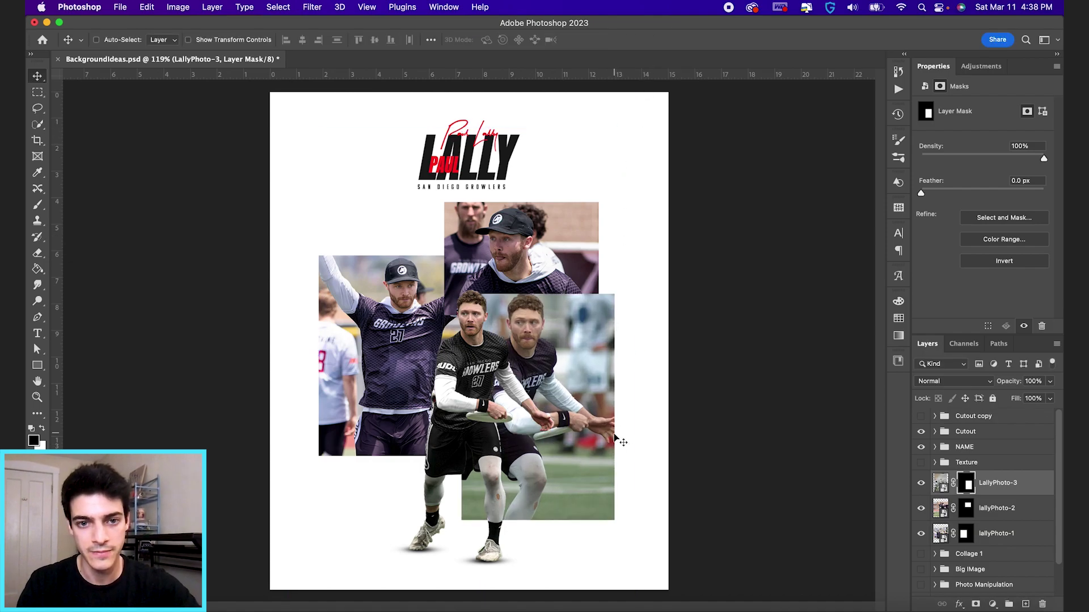
pyautogui.moveTo(614, 438); pyautogui.dragTo(615, 439)
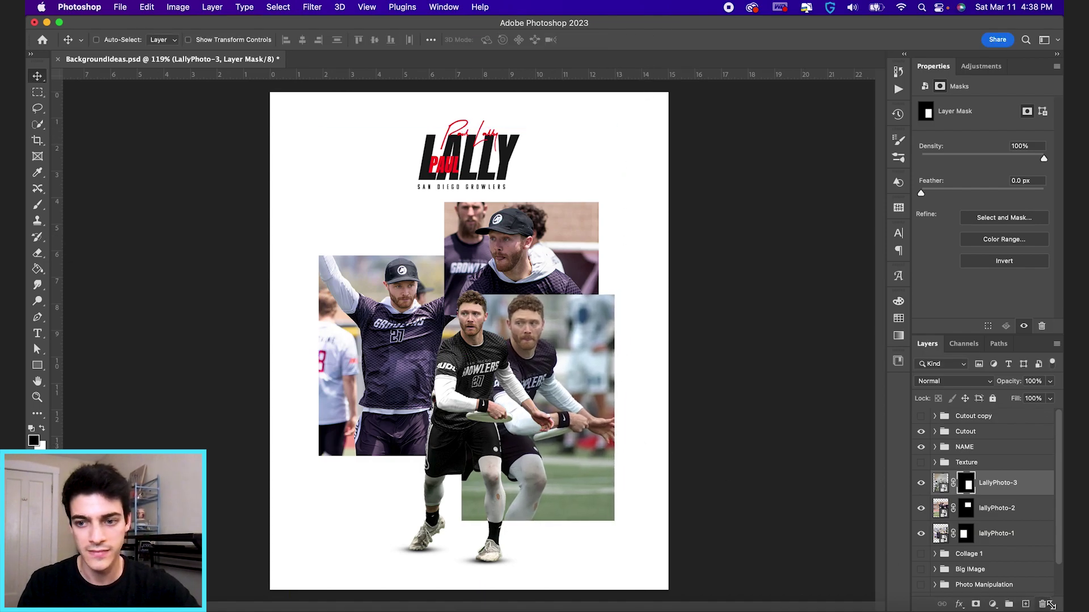
# Shrink all three collage photos together to about 87%.
pyautogui.keyDown('shift'); pyautogui.click(998, 536); pyautogui.keyUp('shift')
pyautogui.press('super+t')
pyautogui.moveTo(805, 91); pyautogui.dragTo(761, 125)
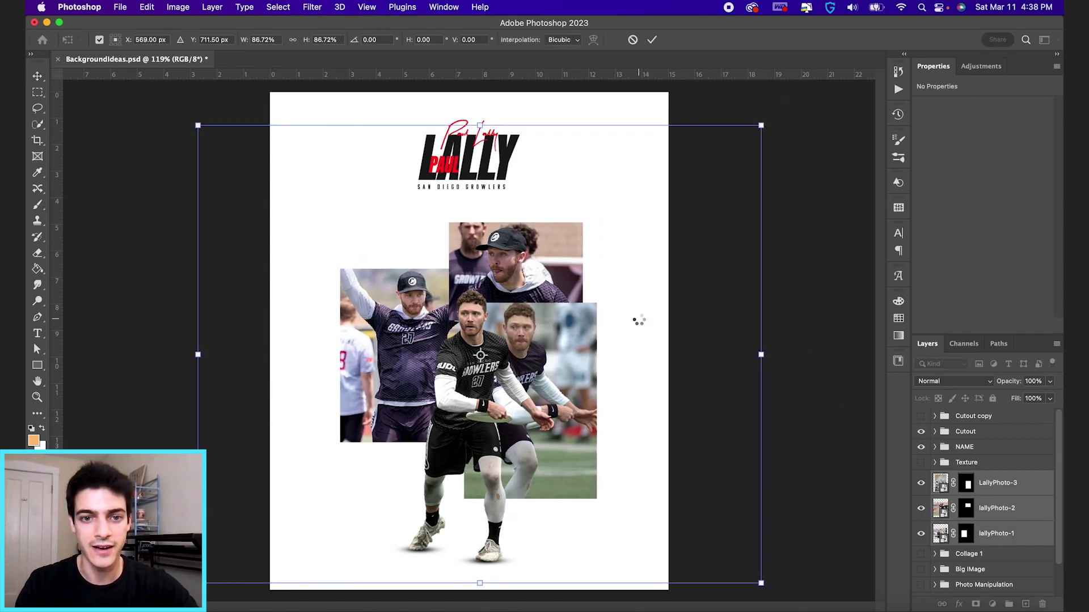
# Group the shrunken collage at Luminosity 29% opacity, then hide it and show Collage 1.
pyautogui.moveTo(622, 372); pyautogui.dragTo(624, 369)
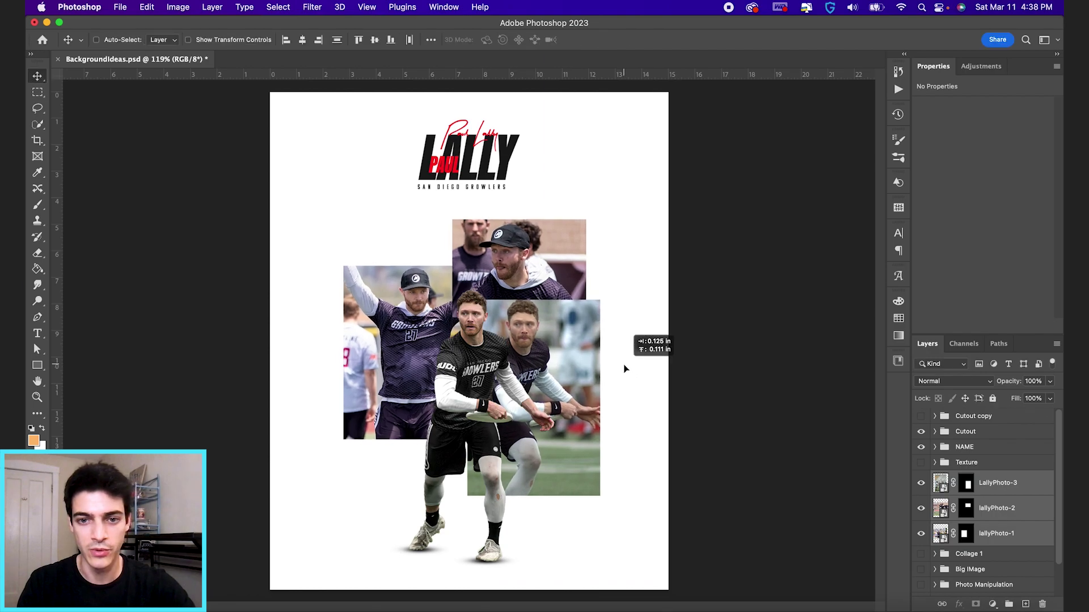
pyautogui.click(1009, 604)
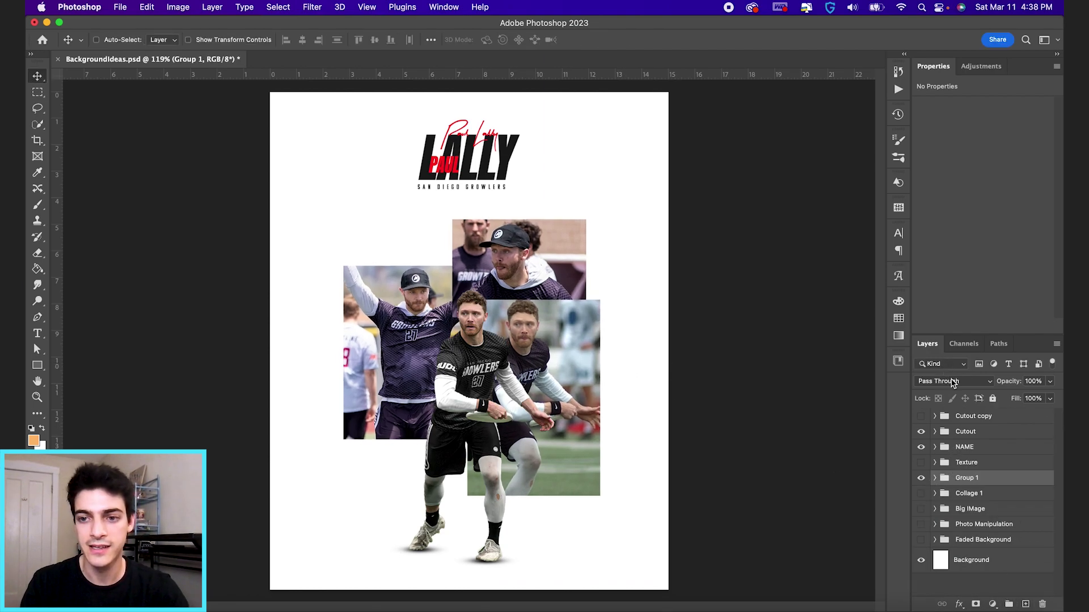
pyautogui.click(952, 383)
pyautogui.click(948, 600)
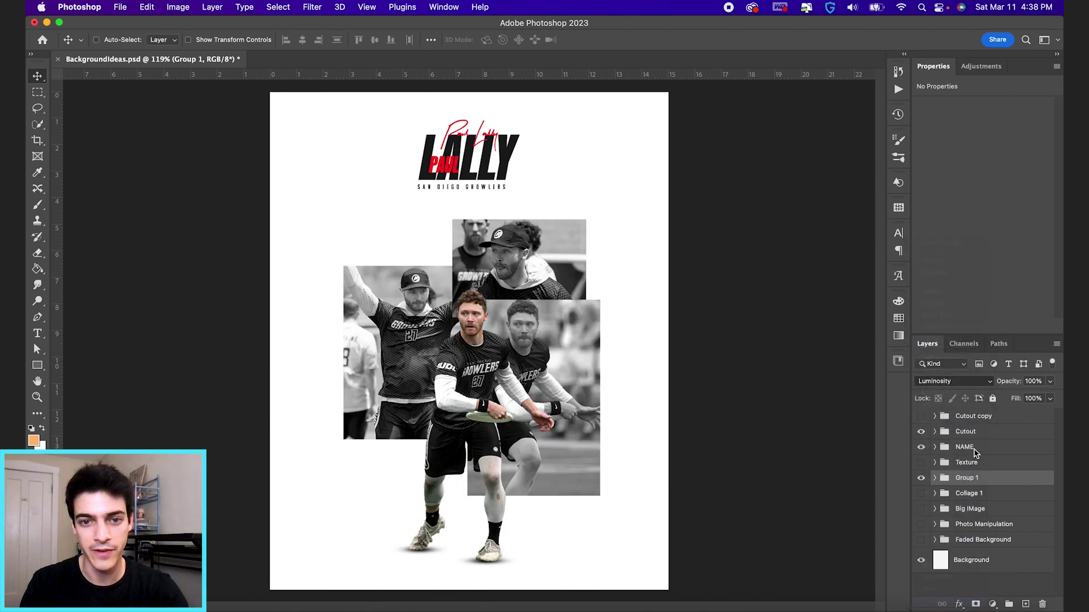
pyautogui.press('3')
pyautogui.press('3')
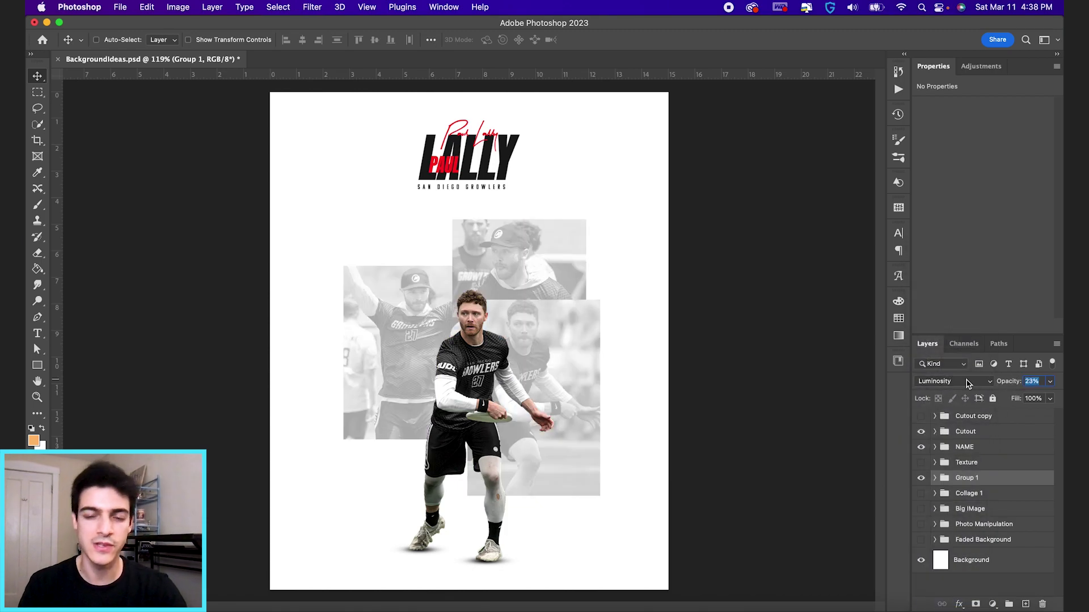
pyautogui.press('Up')
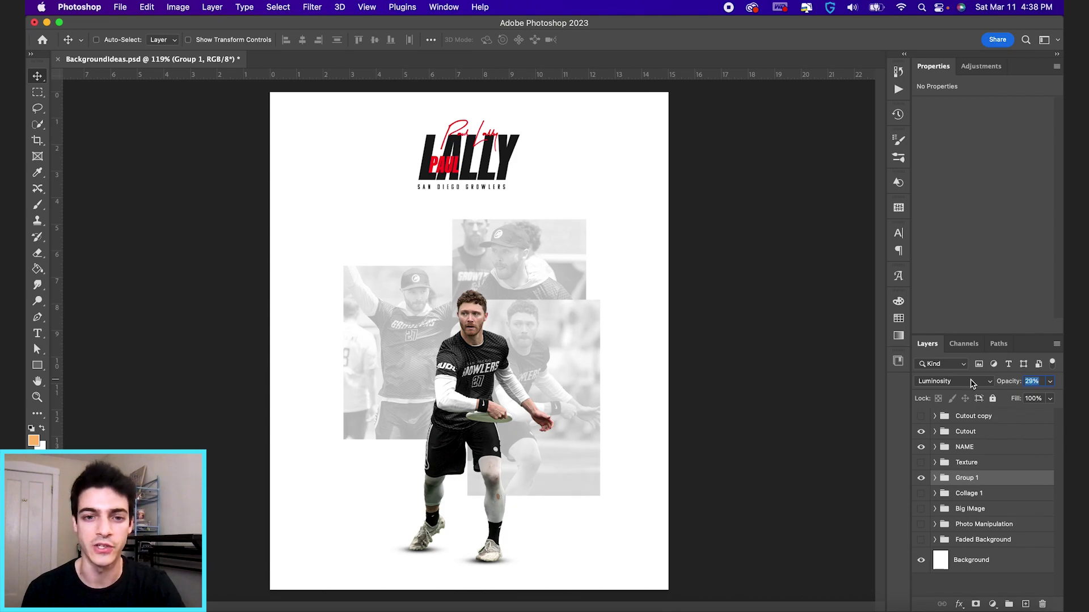
pyautogui.press('Return')
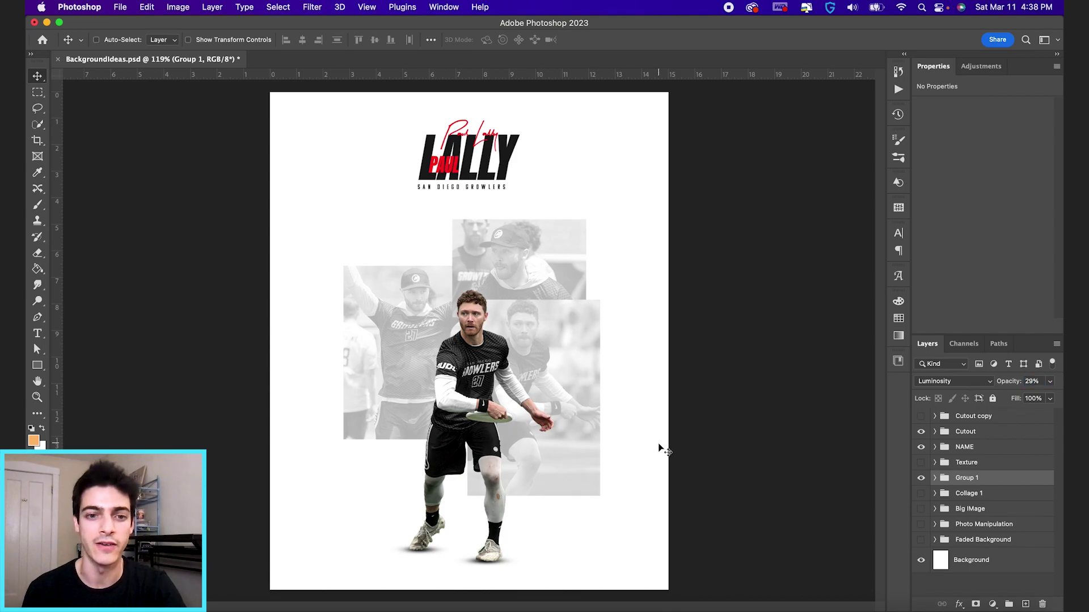
pyautogui.click(921, 478)
pyautogui.click(921, 494)
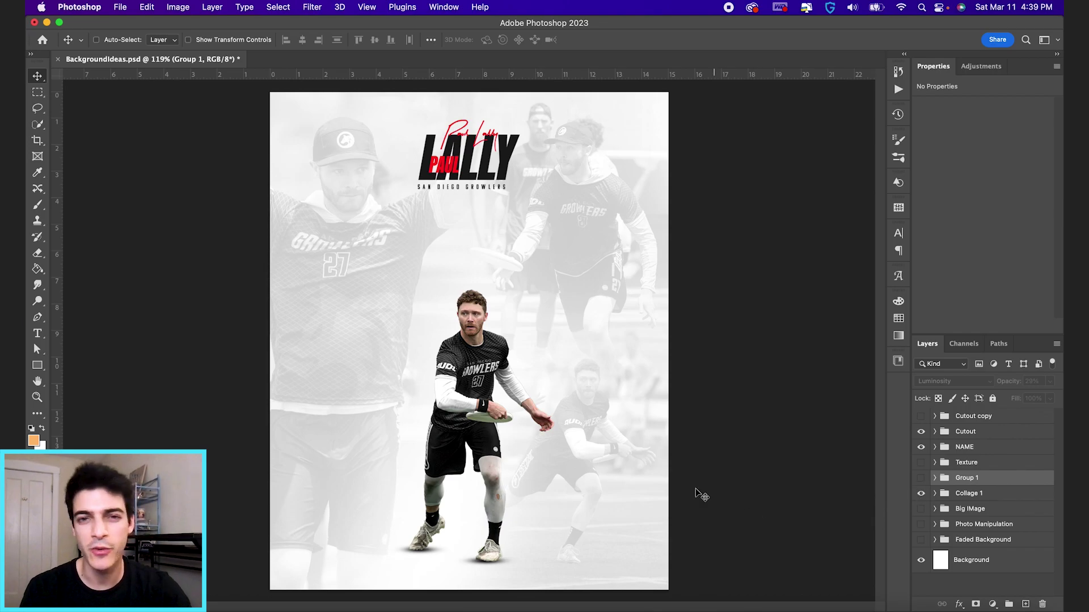
# Try black and SD-2 red Background fills, then undo back to white.
pyautogui.click(959, 561)
pyautogui.click(898, 318)
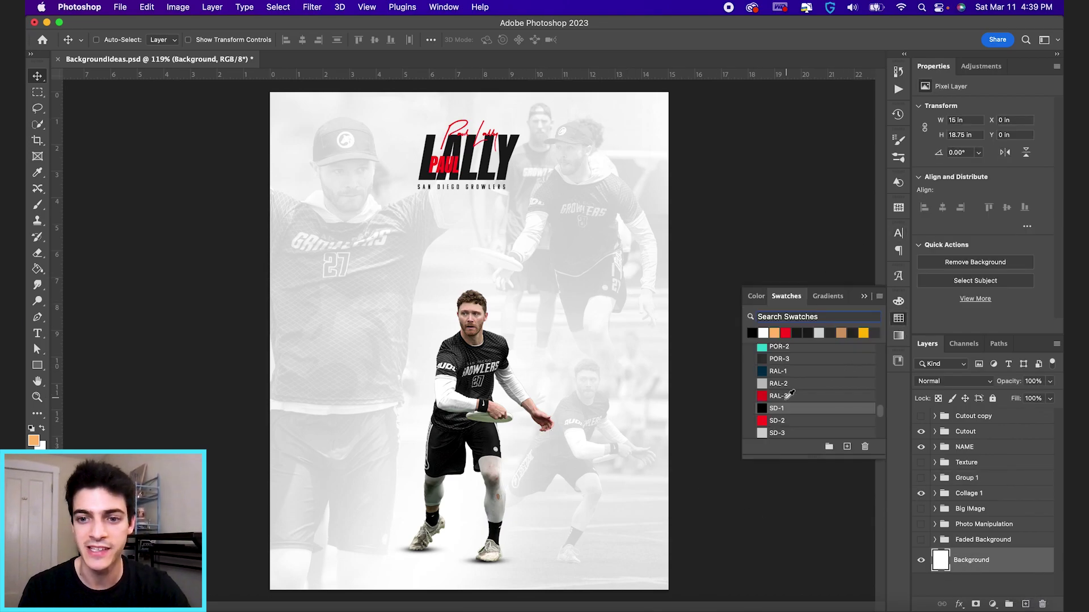
pyautogui.click(543, 406)
pyautogui.click(765, 421)
pyautogui.click(611, 437)
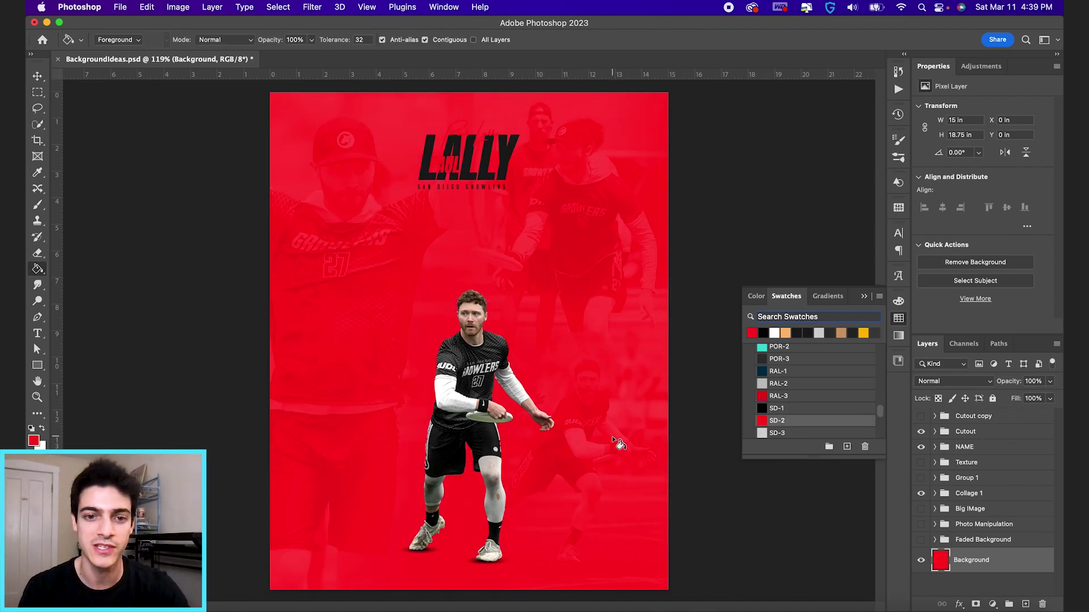
pyautogui.click(863, 296)
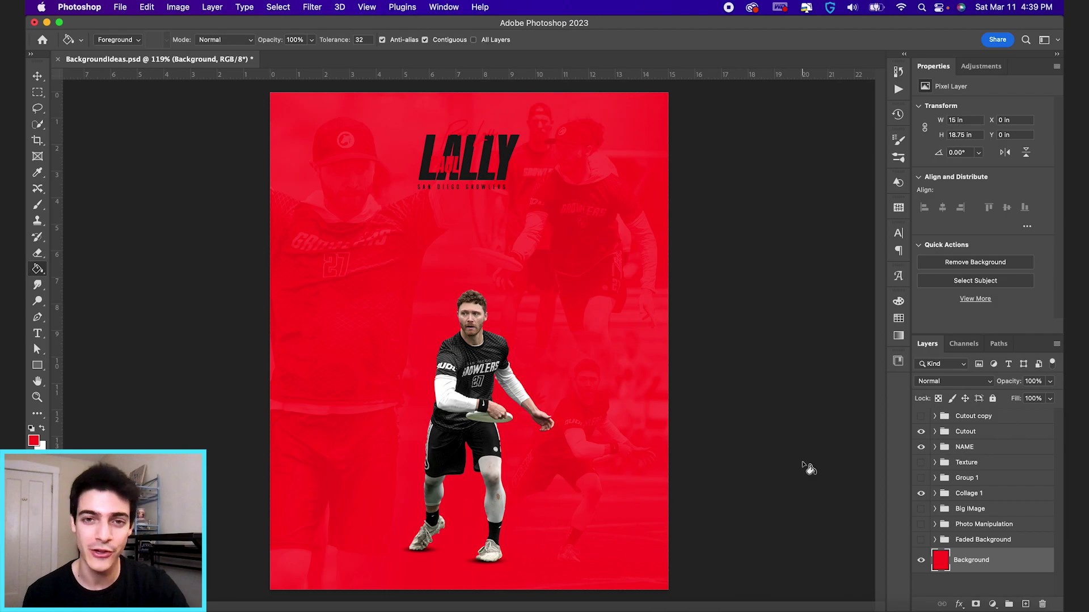
pyautogui.press('super+z')
pyautogui.press('super+z')
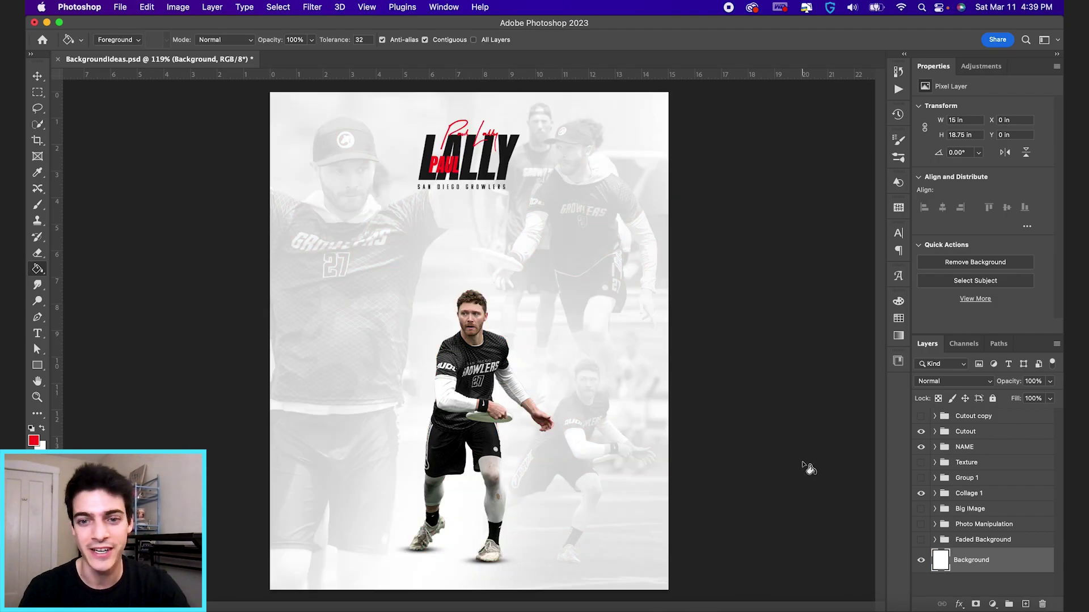
# Turn on the halftone Texture and swap Collage 1 for the Big Image photo.
pyautogui.click(922, 463)
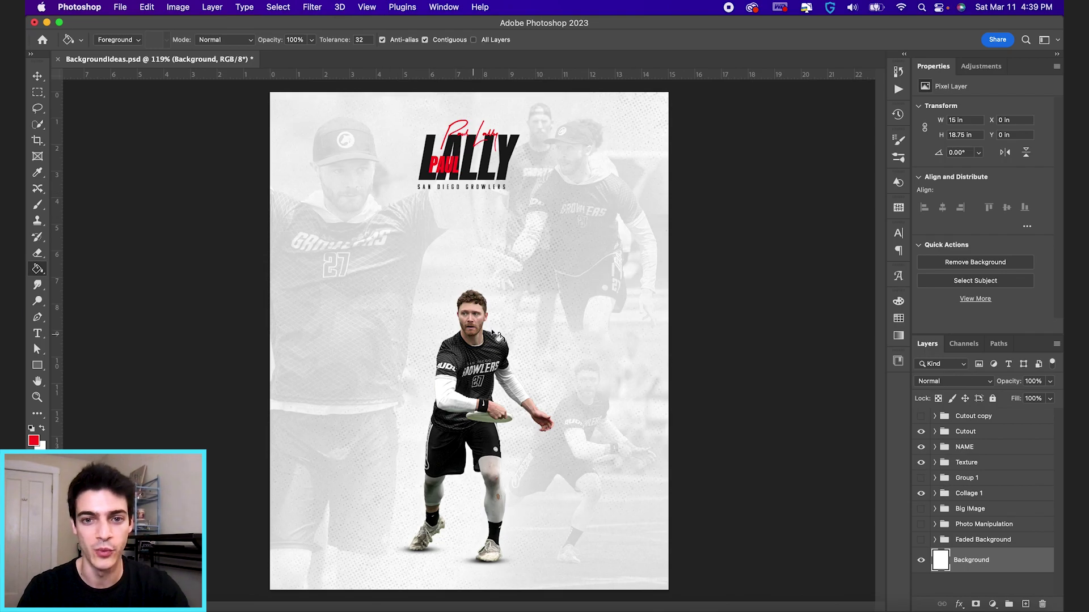
pyautogui.click(921, 493)
pyautogui.click(921, 510)
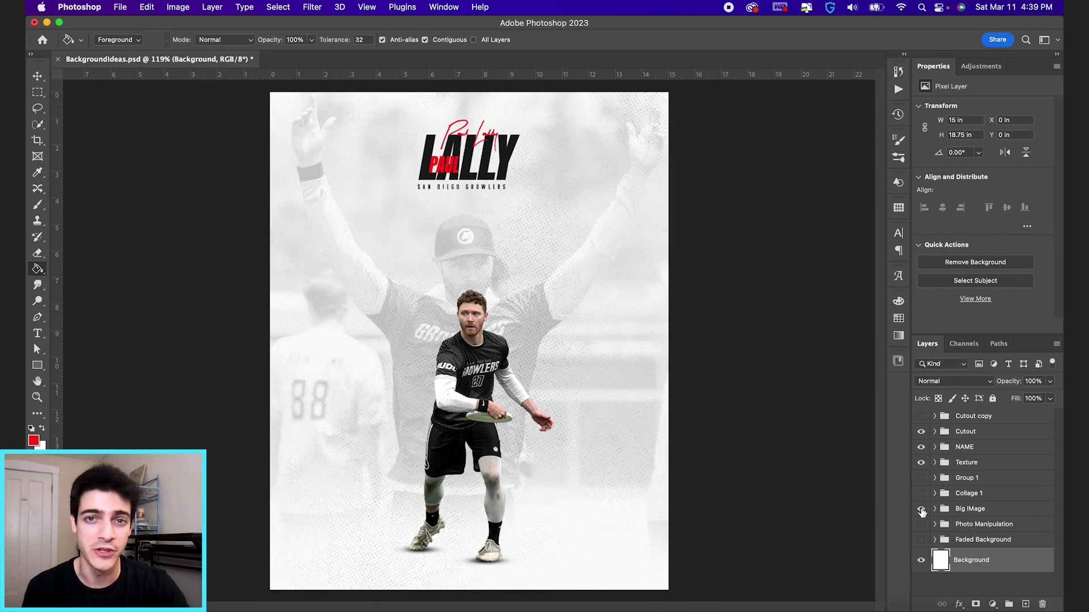